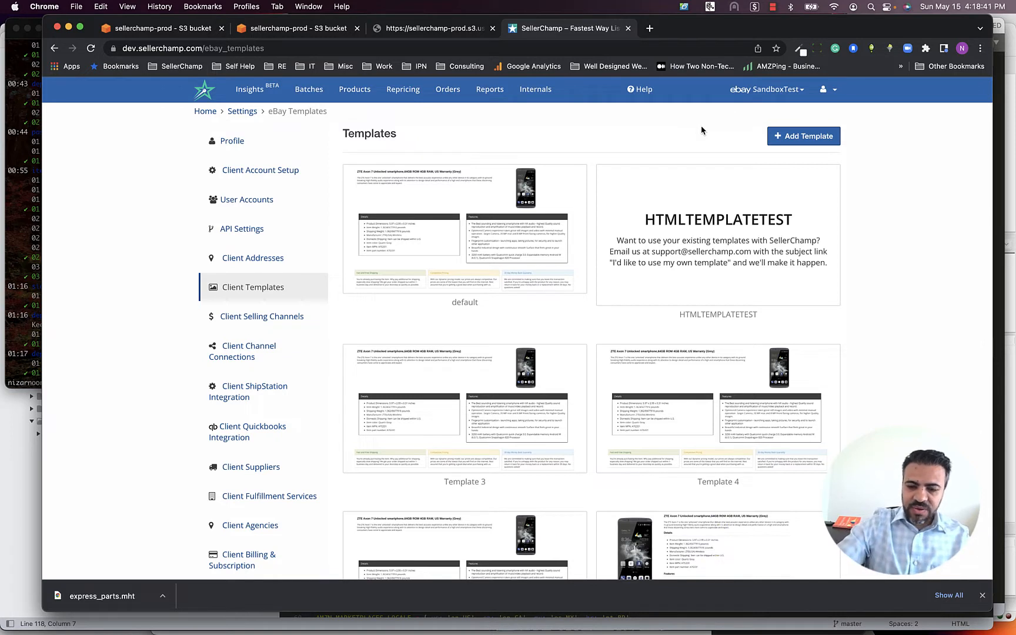
Look over the connected marketplace accounts and the saved eBay templates
left_click(756, 93)
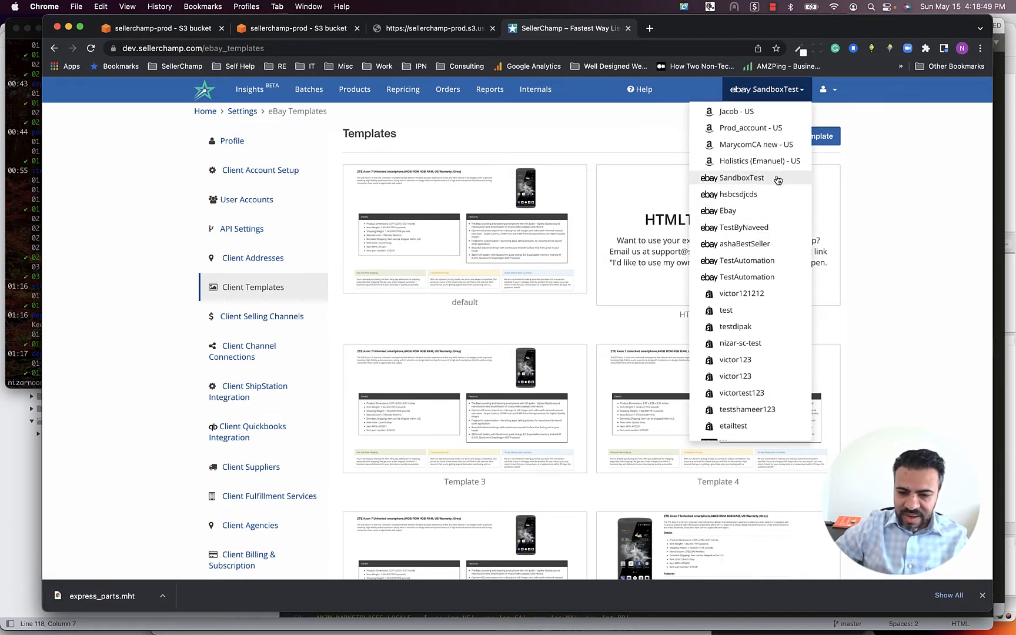
left_click(591, 152)
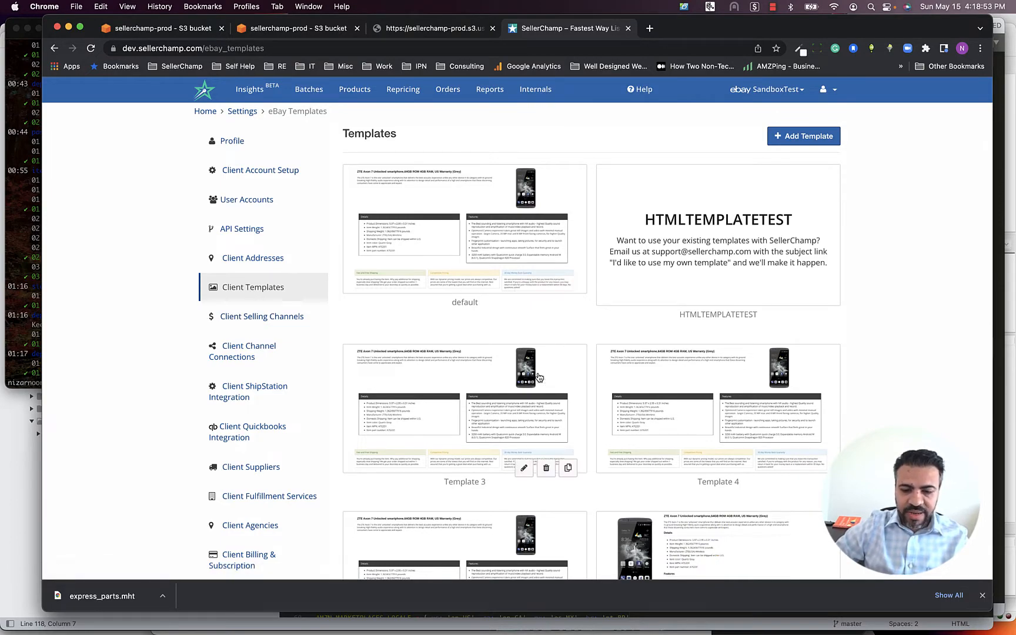
scroll(537, 375, "down", 10)
scroll(539, 376, "up", 10)
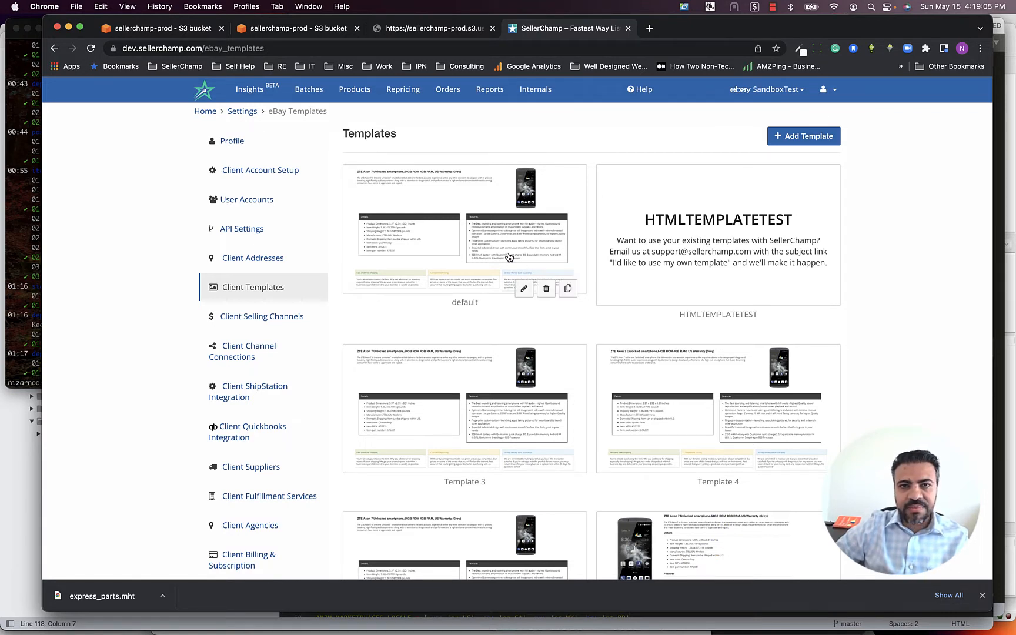
Open the default template's content and rules for editing and browse the available designs
left_click(523, 288)
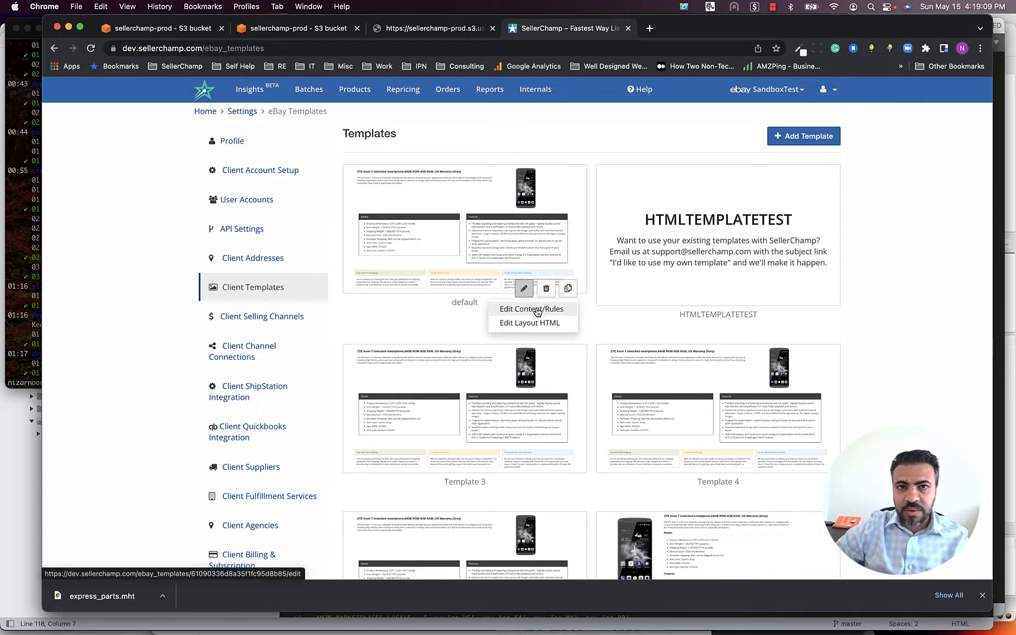
left_click(537, 310)
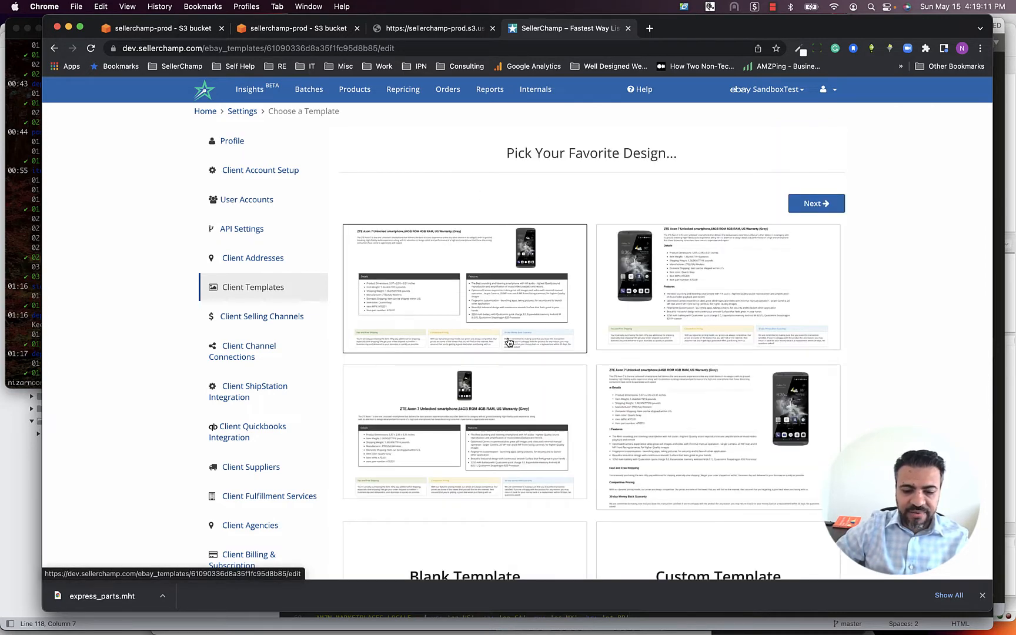
scroll(509, 340, "down", 3)
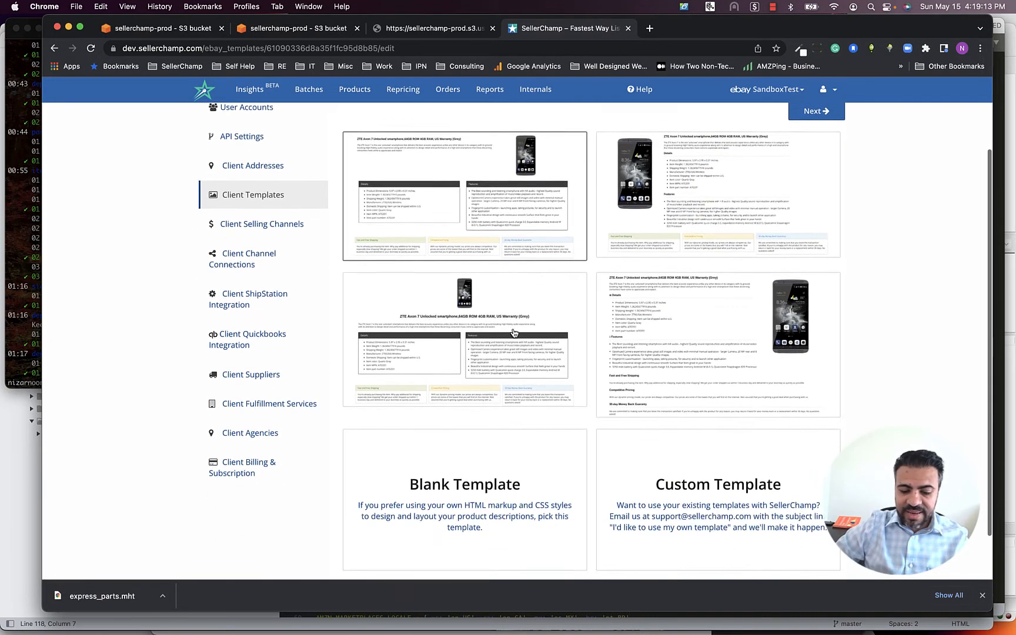
scroll(505, 320, "up", 3)
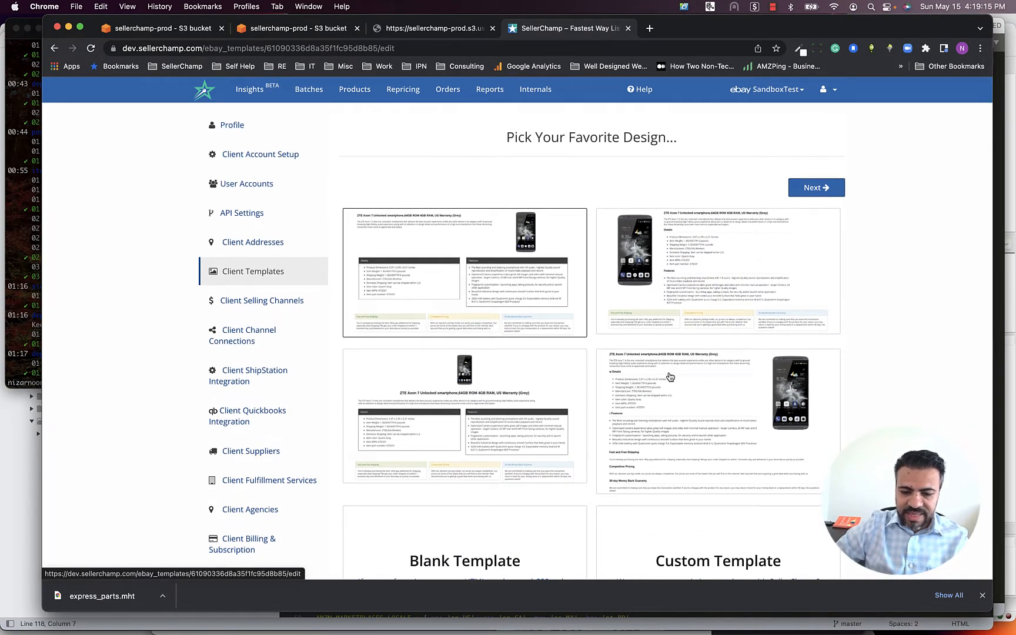
scroll(509, 404, "down", 2)
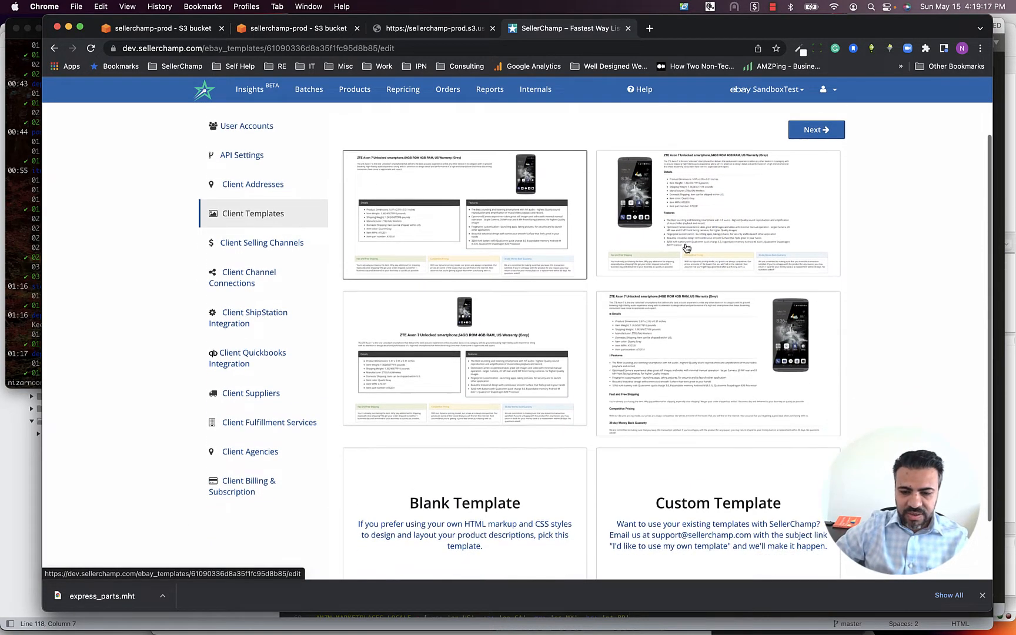
Preview the large-phone-image design and the currently selected design, closing both previews without choosing either
left_click(725, 209)
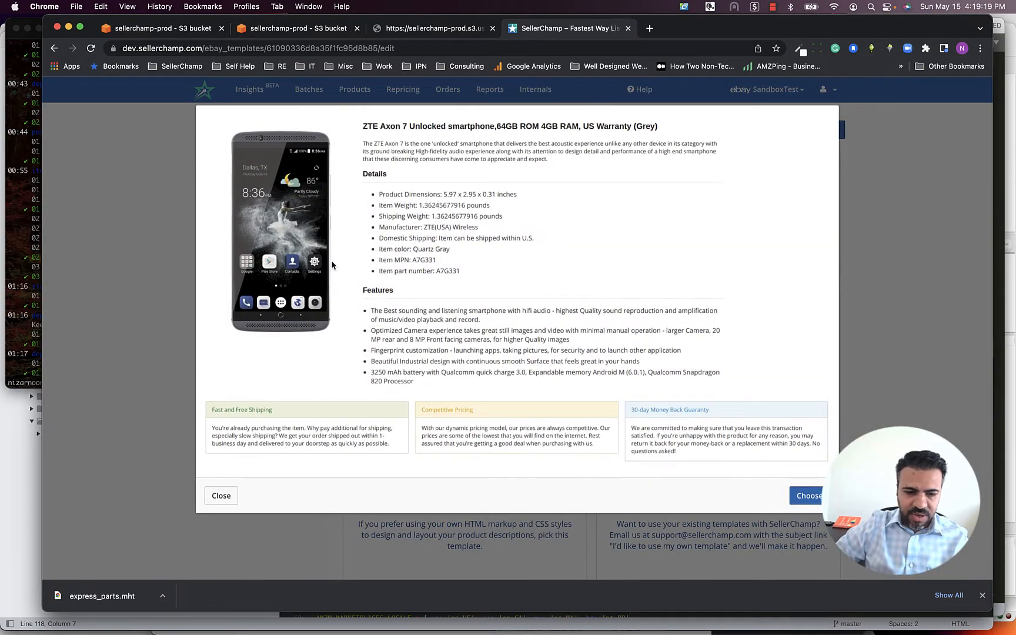
left_click(221, 496)
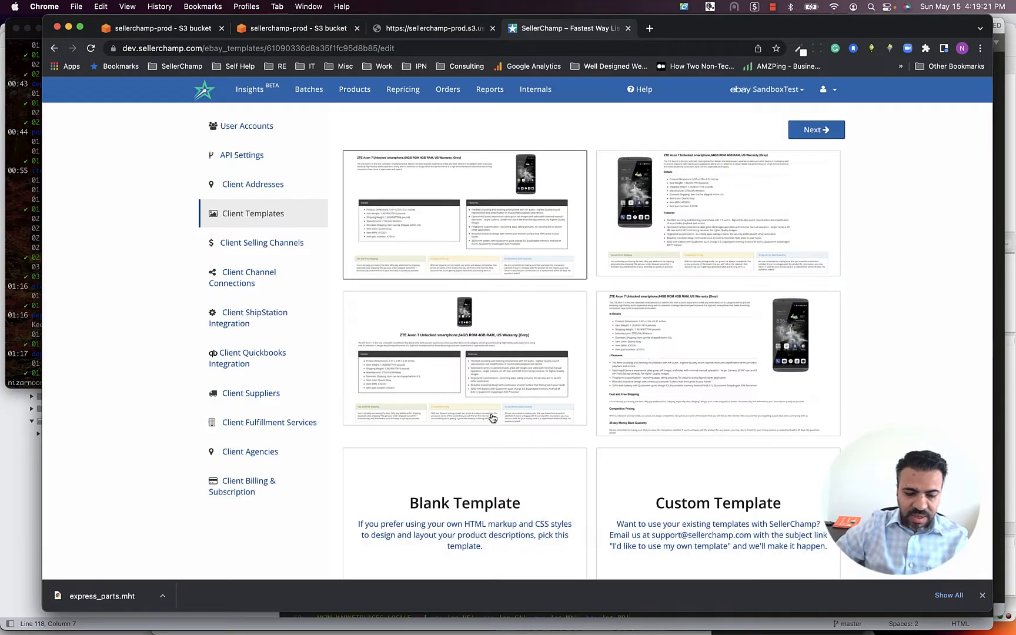
left_click(555, 228)
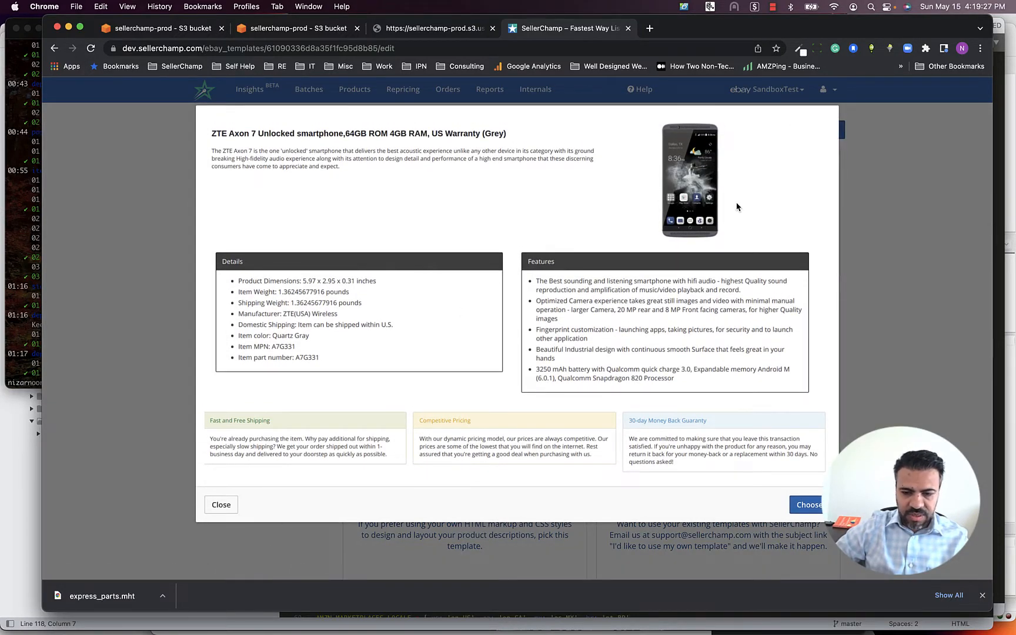
left_click(221, 505)
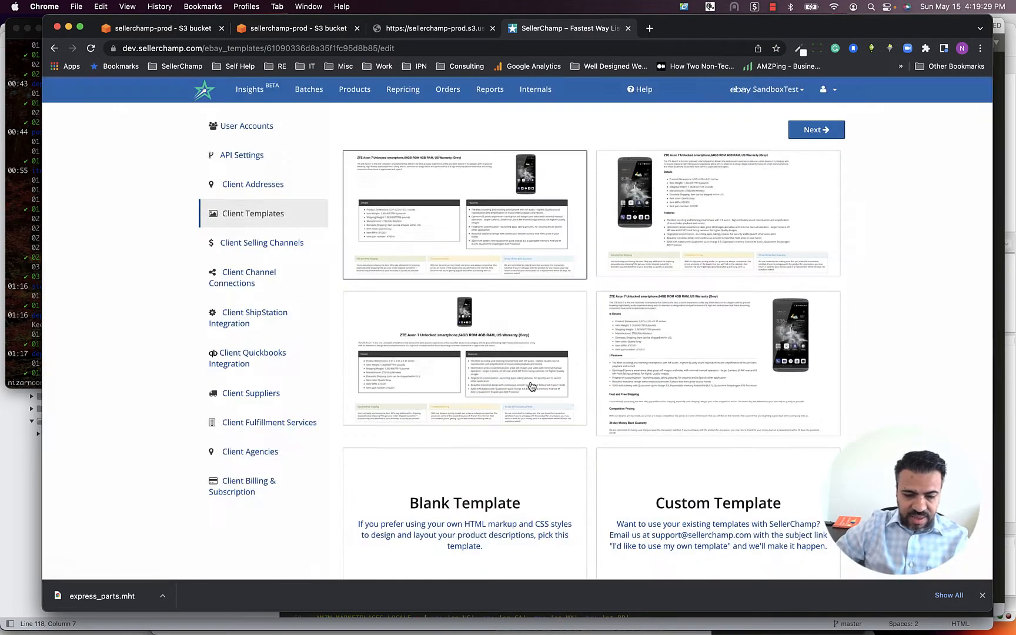
Keep the selected design, continue to the template settings and rename the template to "My Demo Template"
left_click(815, 130)
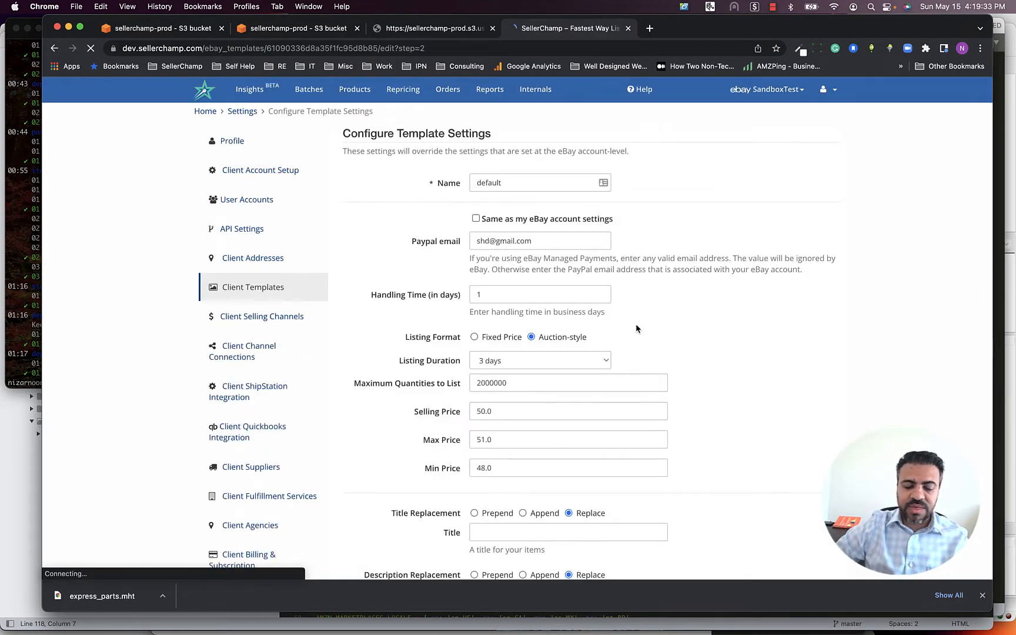
double_click(518, 176)
key("BackSpace")
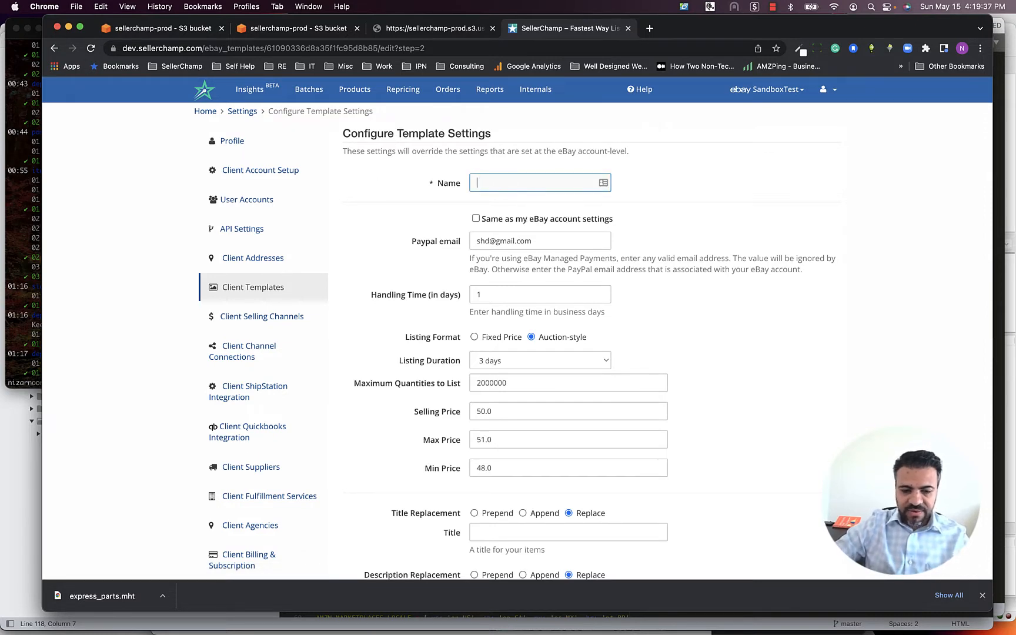
type("My Demo Te")
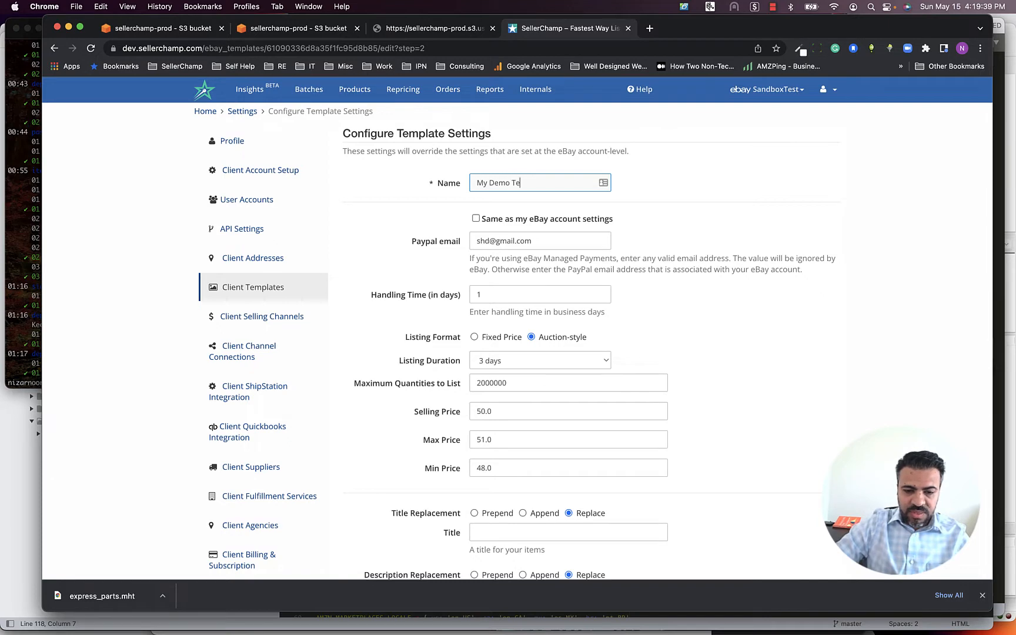
type("mplate")
left_click(715, 221)
Try a handling time of 3 business days and set it back to 1
scroll(575, 244, "down", 5)
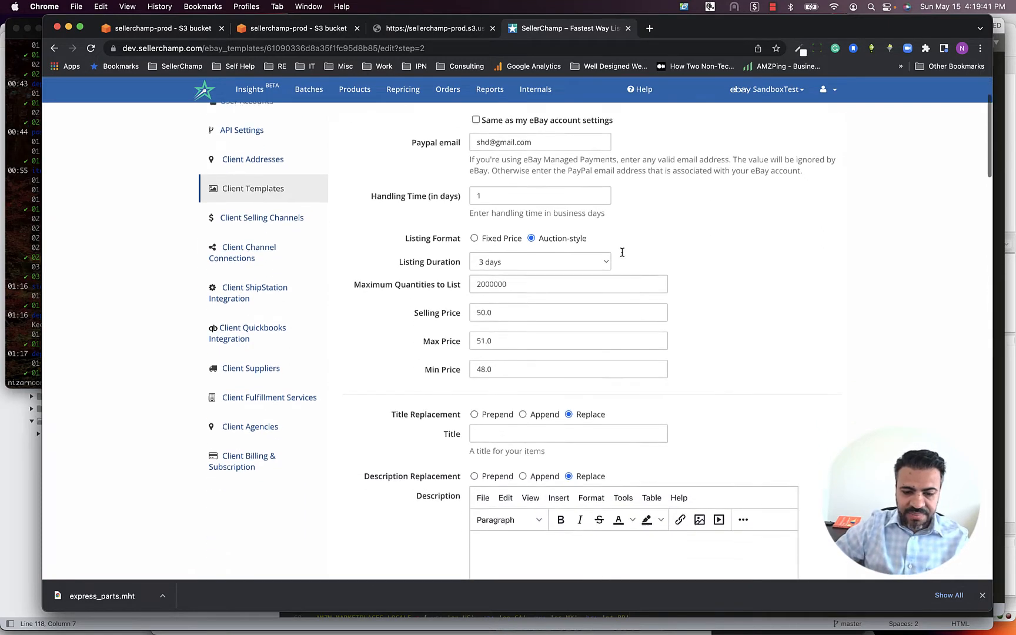
scroll(575, 244, "up", 1)
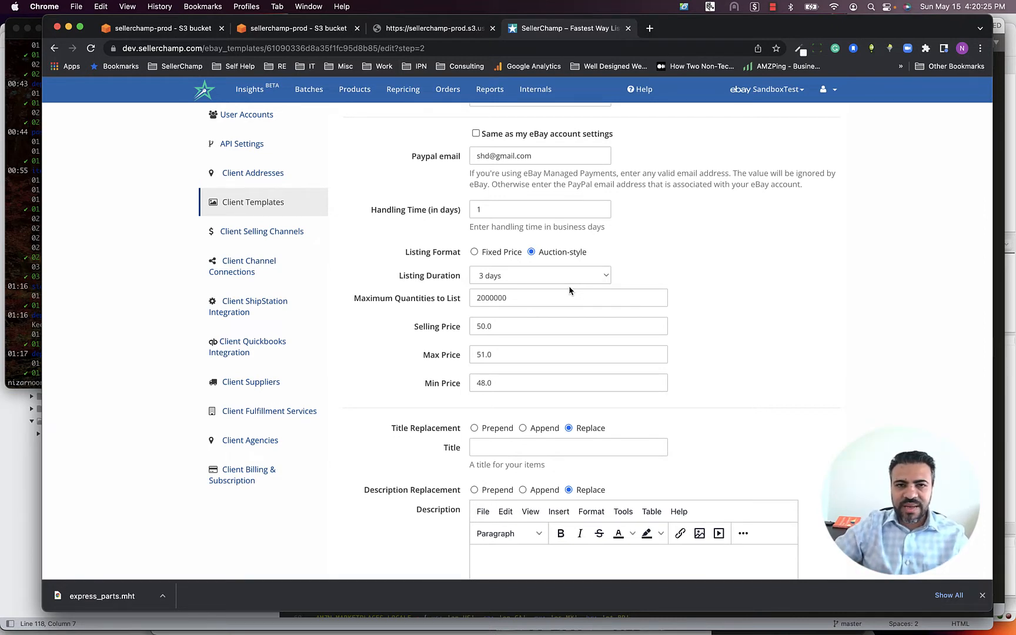
scroll(570, 290, "up", 3)
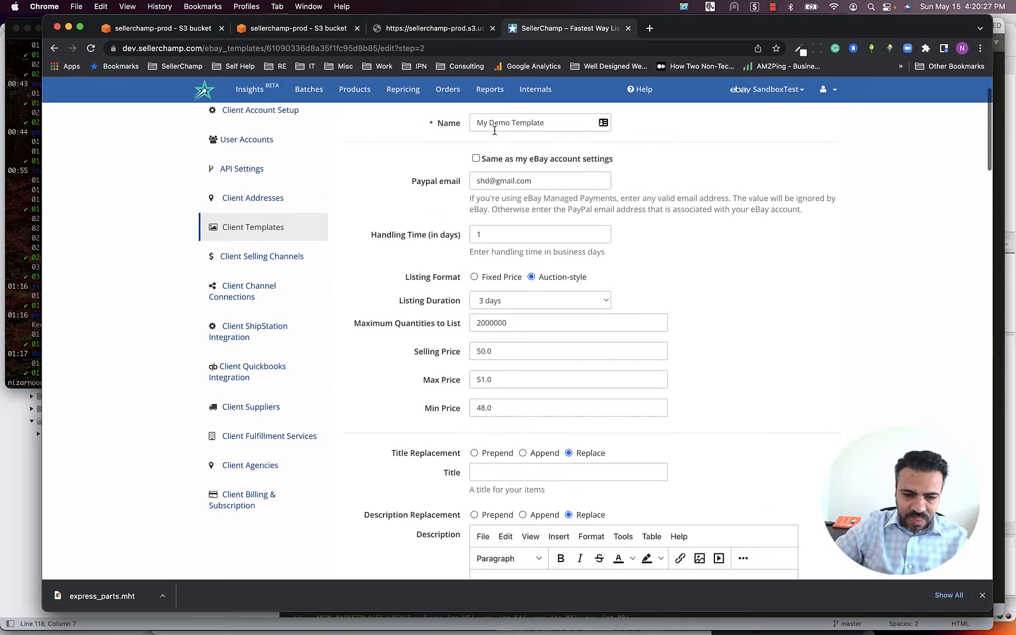
scroll(491, 243, "down", 1)
left_click(491, 240)
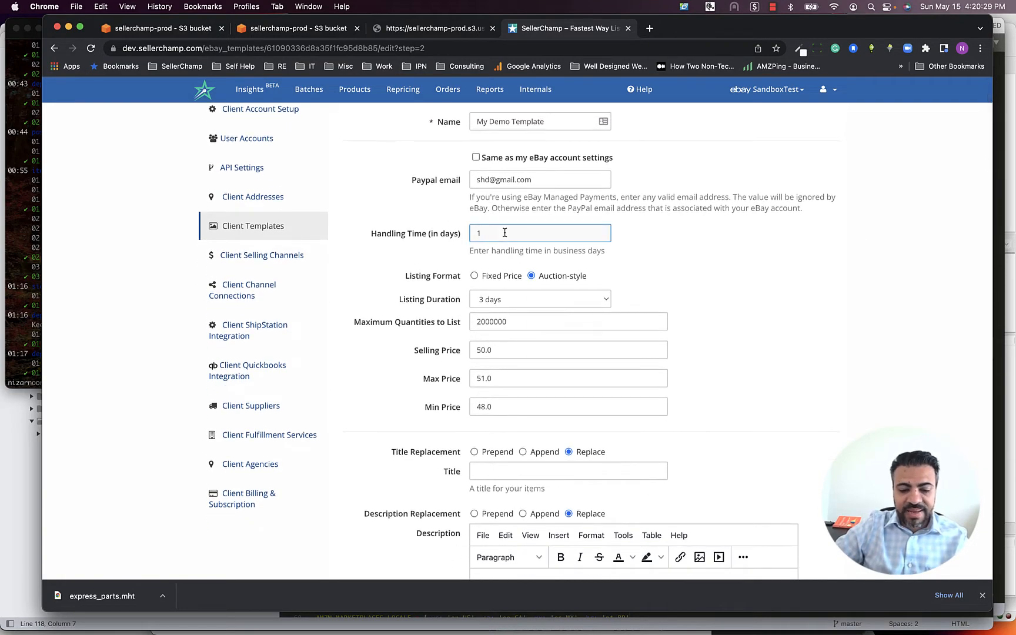
scroll(557, 231, "down", 1)
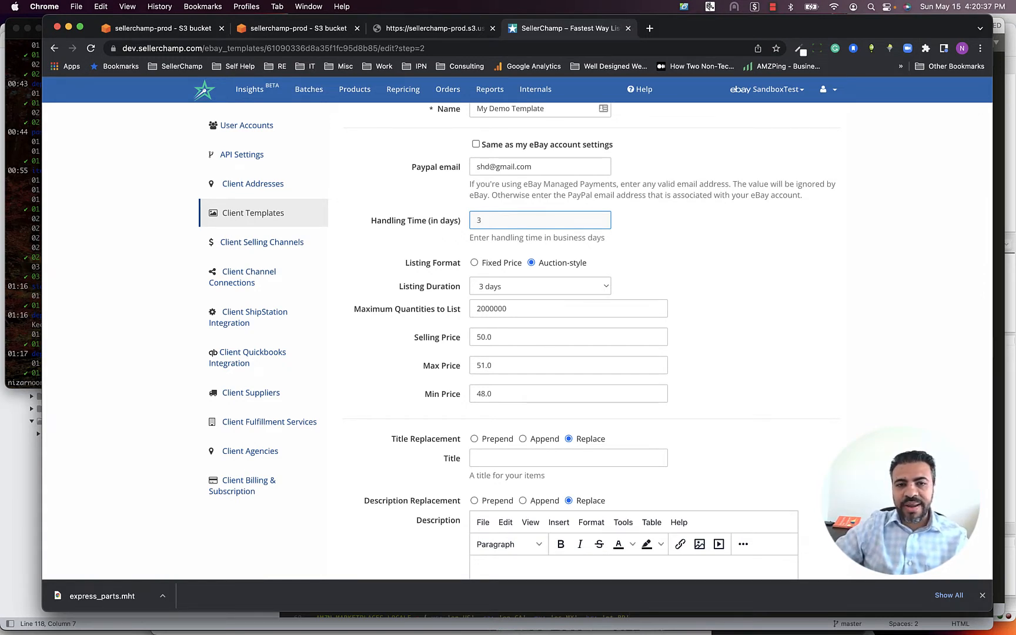
type("1")
Switch the description replacement mode to Prepend and back to Replace
scroll(525, 295, "down", 5)
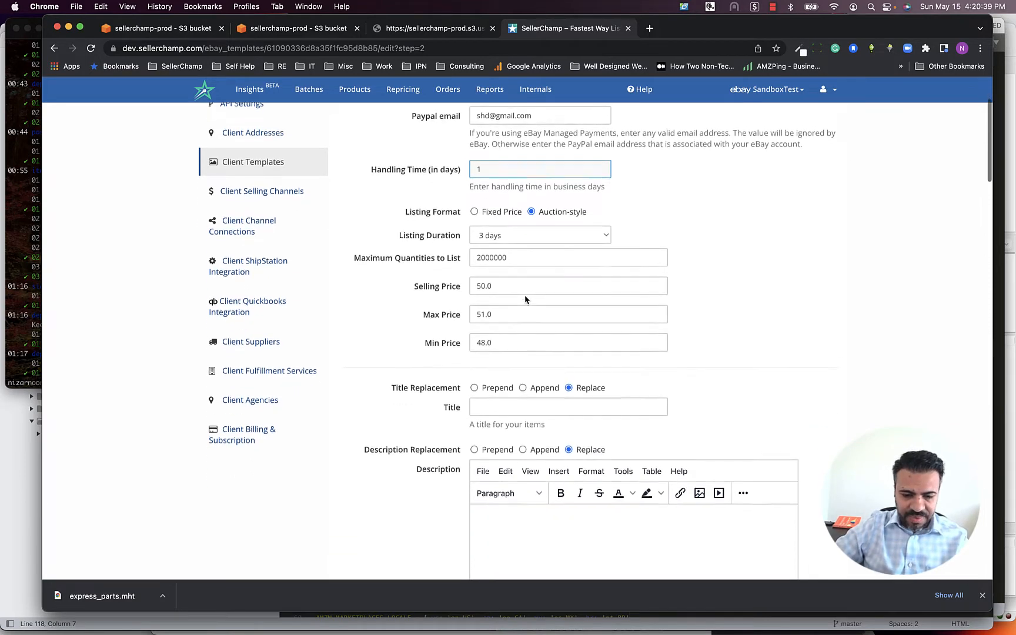
scroll(481, 285, "down", 8)
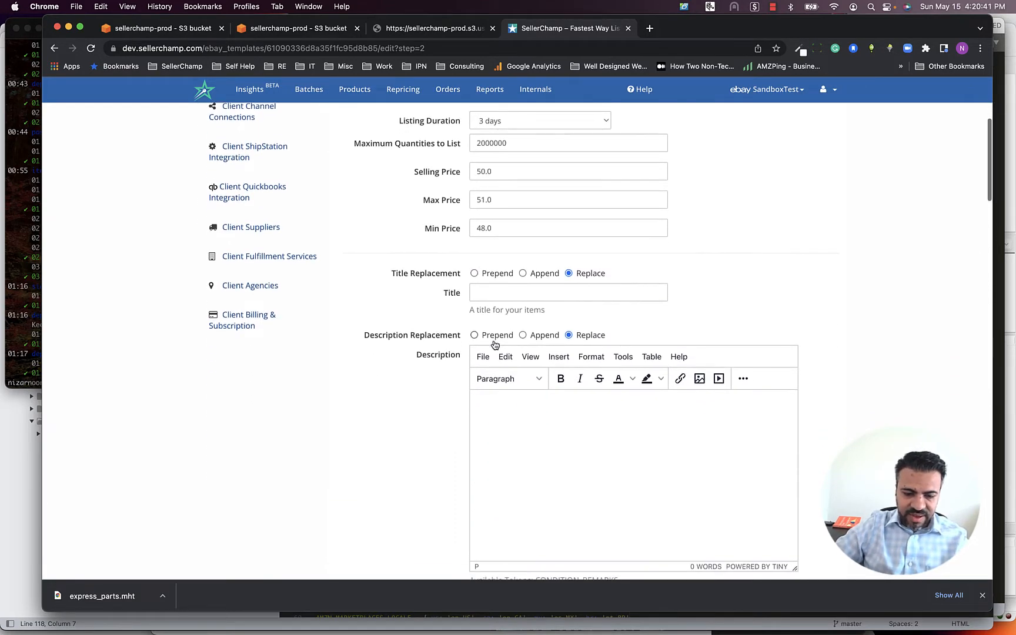
scroll(450, 377, "down", 8)
scroll(450, 375, "up", 9)
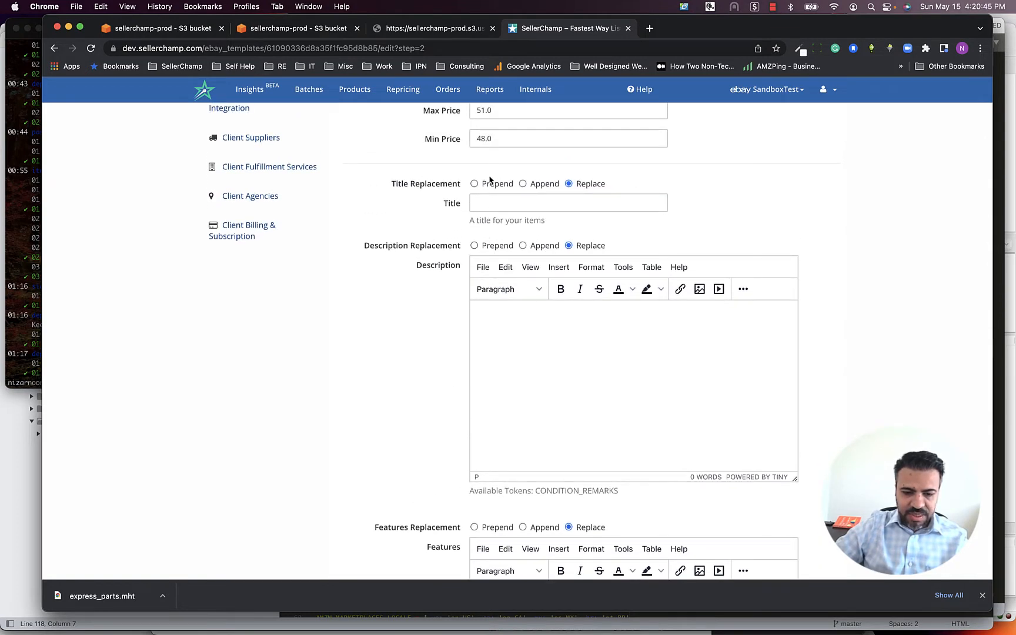
left_click(475, 246)
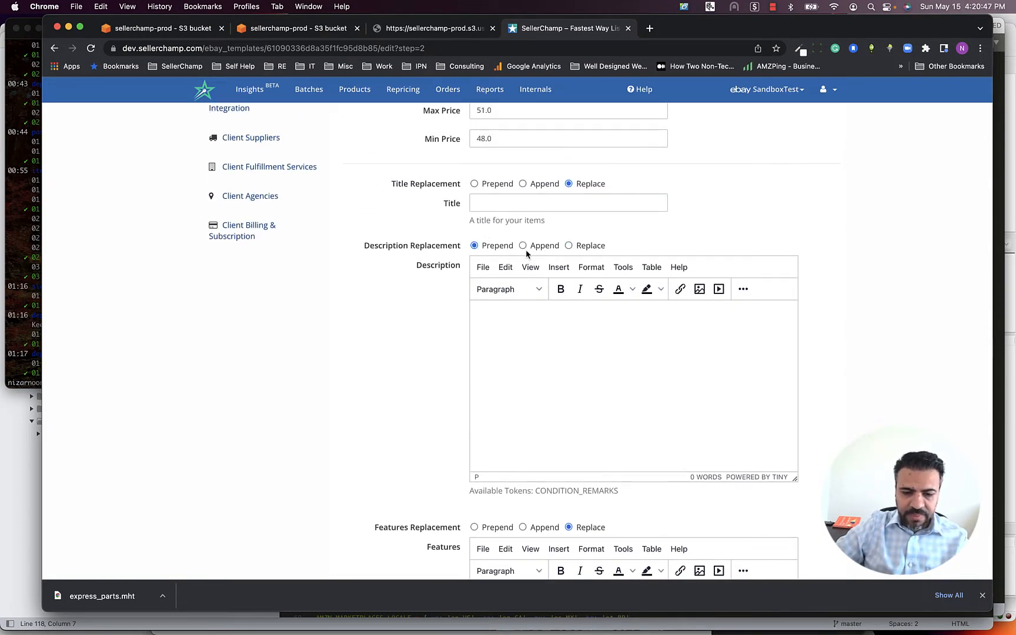
left_click(600, 249)
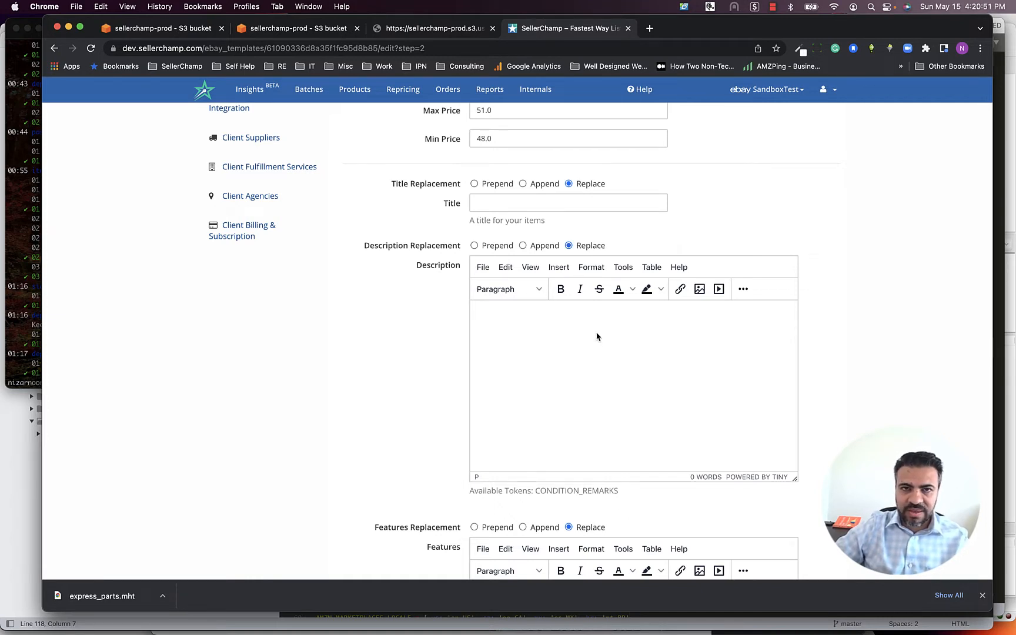
Review the remaining settings, from category and shipping to returns and marketing messages, and save the template
scroll(597, 337, "down", 10)
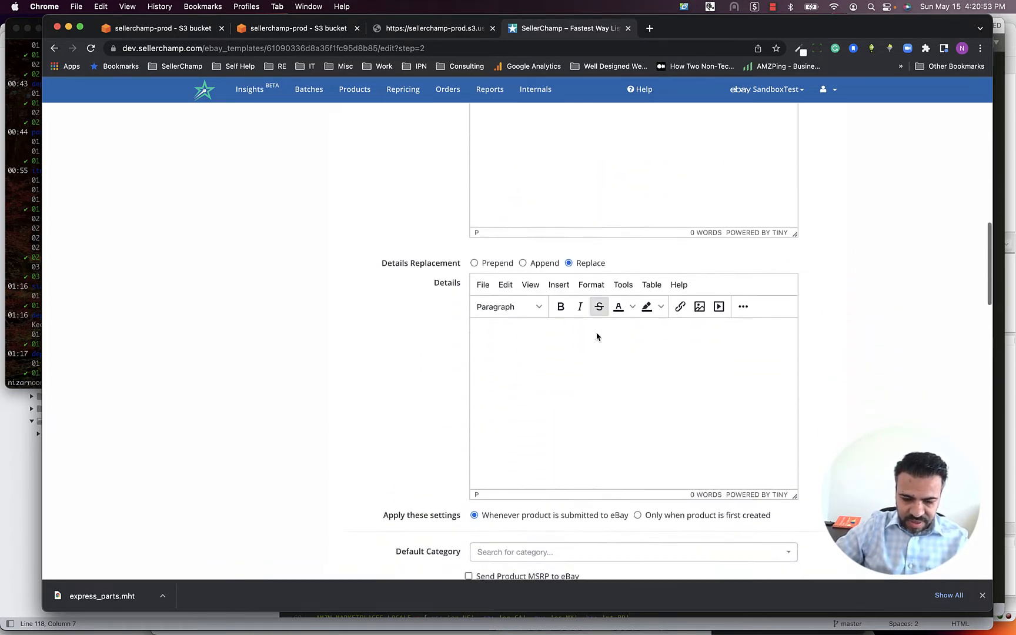
scroll(597, 336, "down", 6)
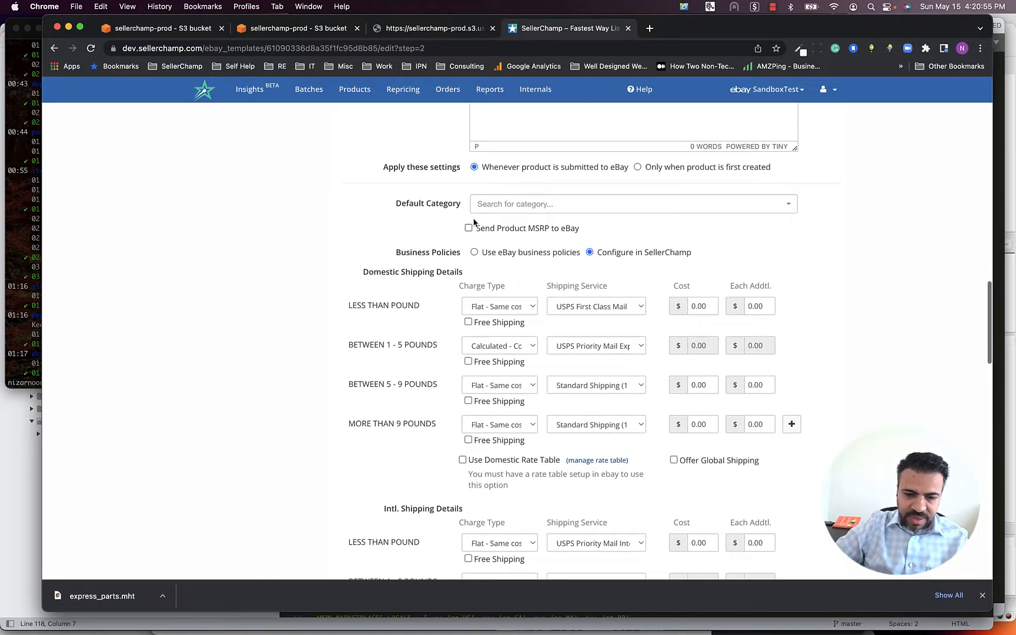
scroll(474, 221, "down", 4)
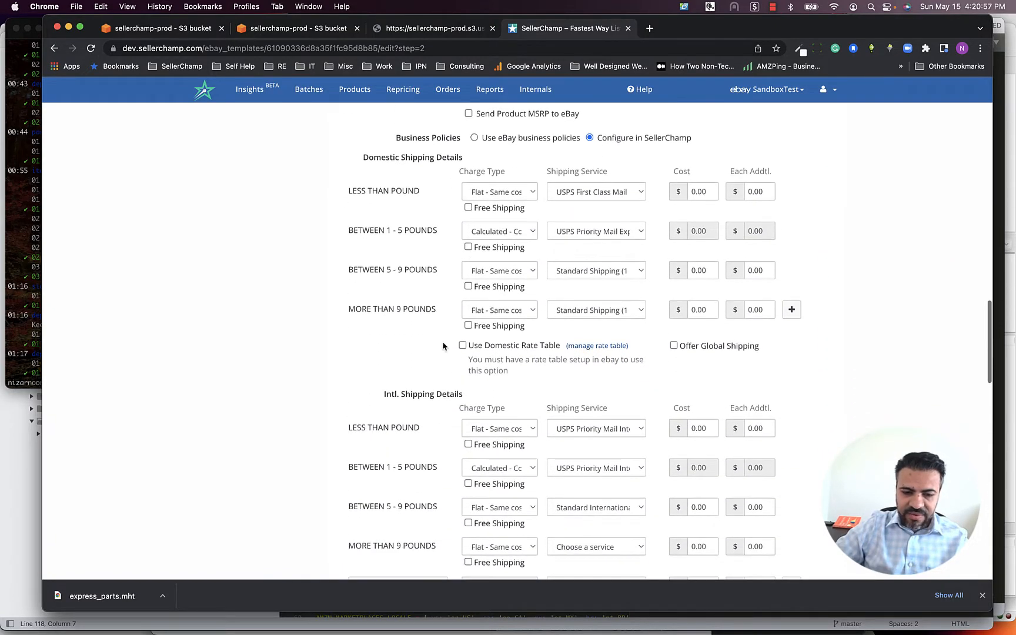
scroll(465, 320, "down", 9)
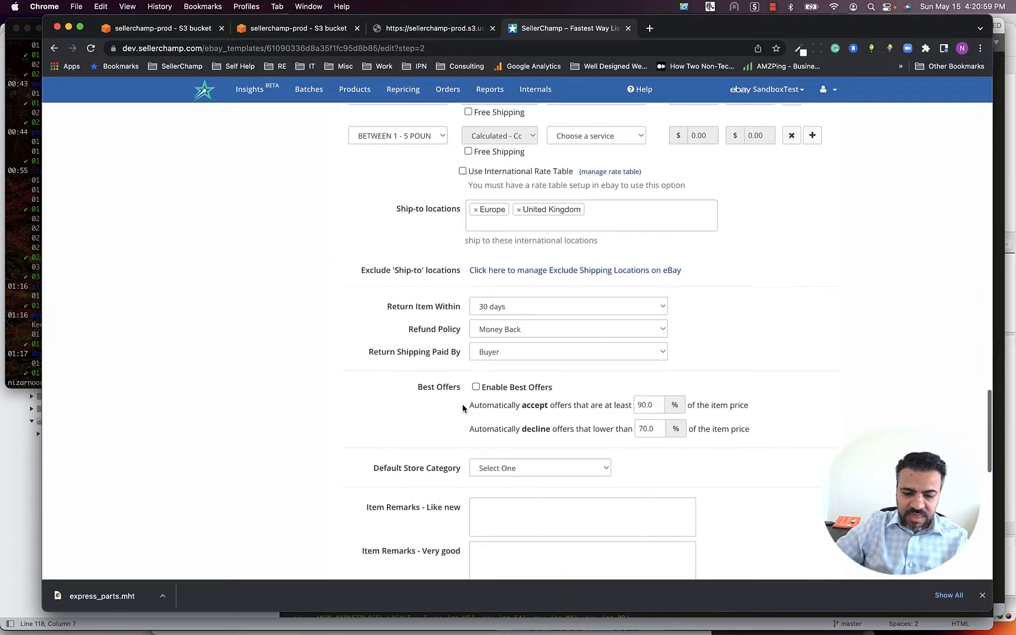
scroll(462, 407, "down", 10)
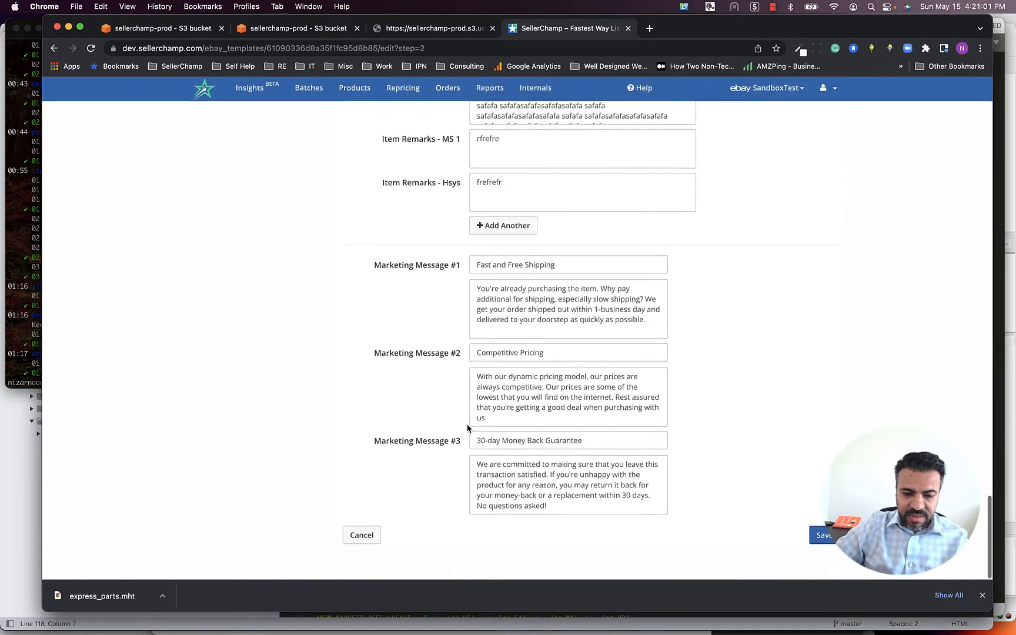
left_click(823, 535)
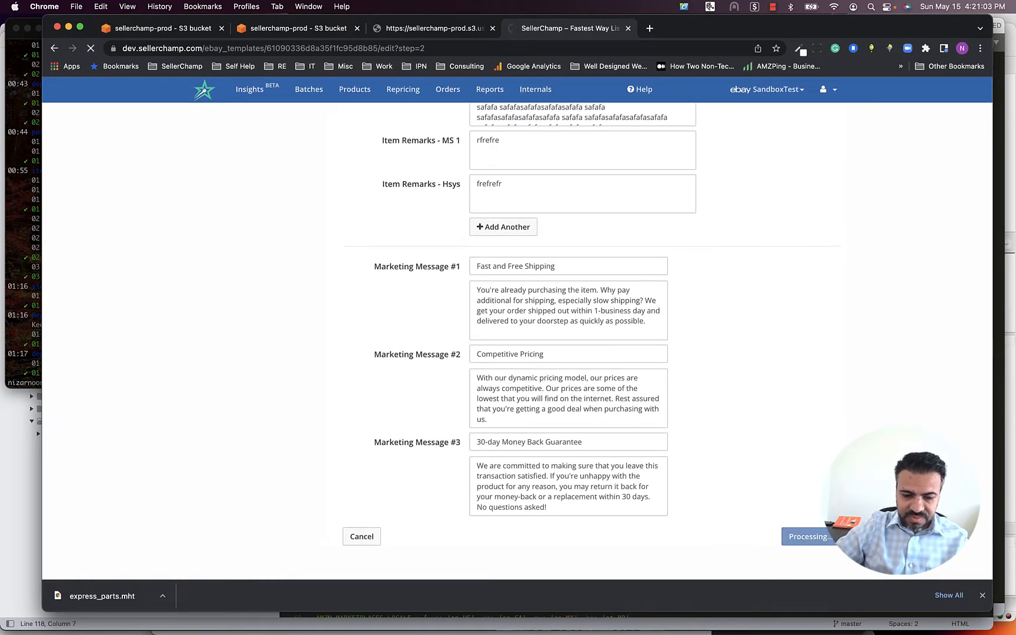
Open the layout HTML of My Demo Template for editing and examine its item placeholder tags
mouse_move(504, 304)
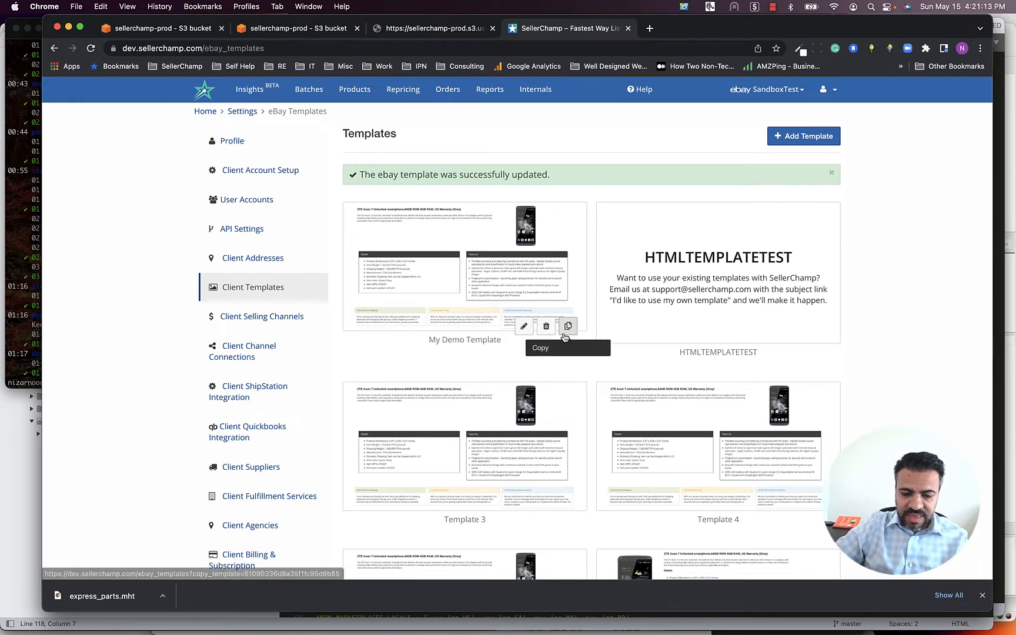
left_click(524, 327)
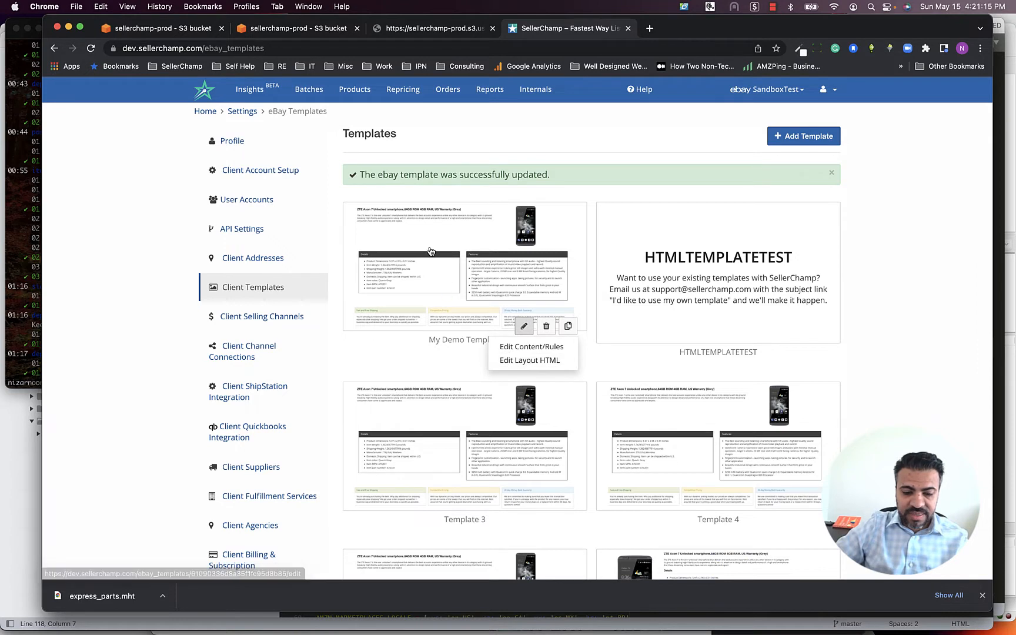
left_click(517, 361)
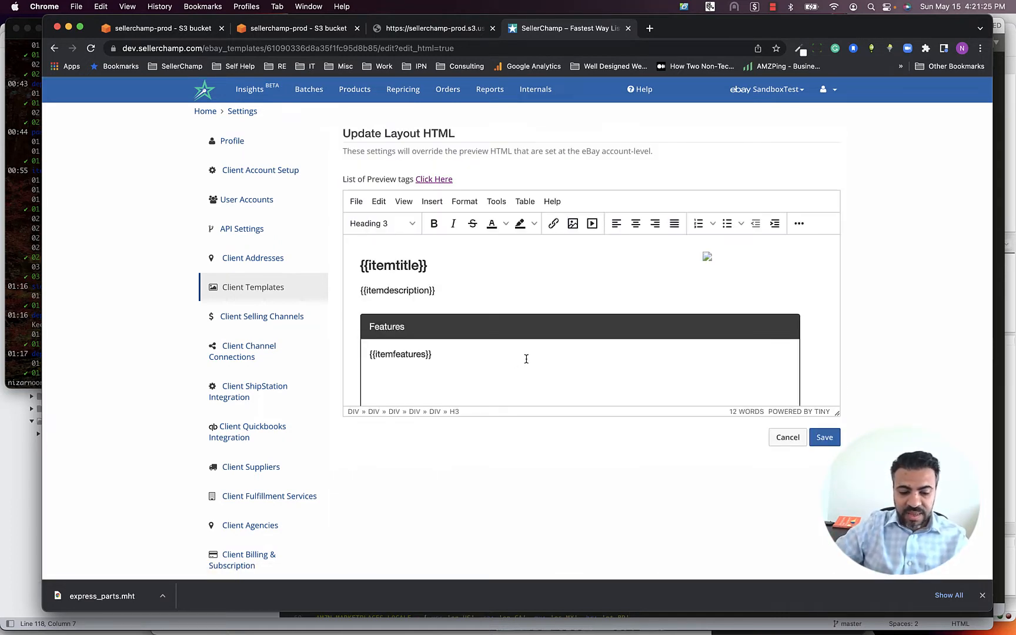
left_click(527, 359)
scroll(526, 357, "down", 5)
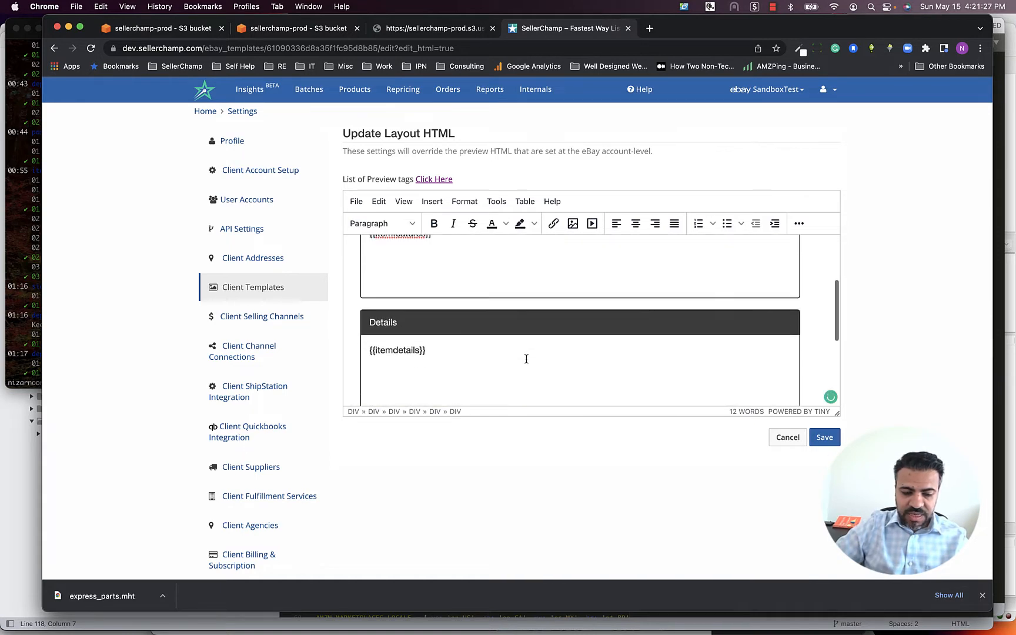
Go over the item title, description and features tags in the template layout
scroll(485, 321, "up", 5)
left_click(435, 268)
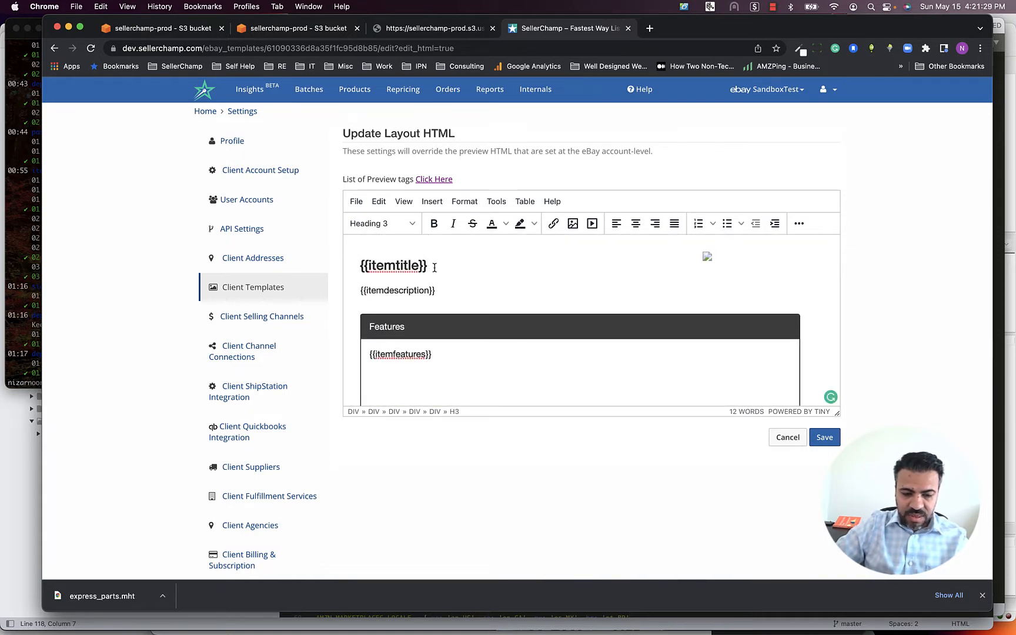
left_click(474, 283)
scroll(474, 283, "down", 5)
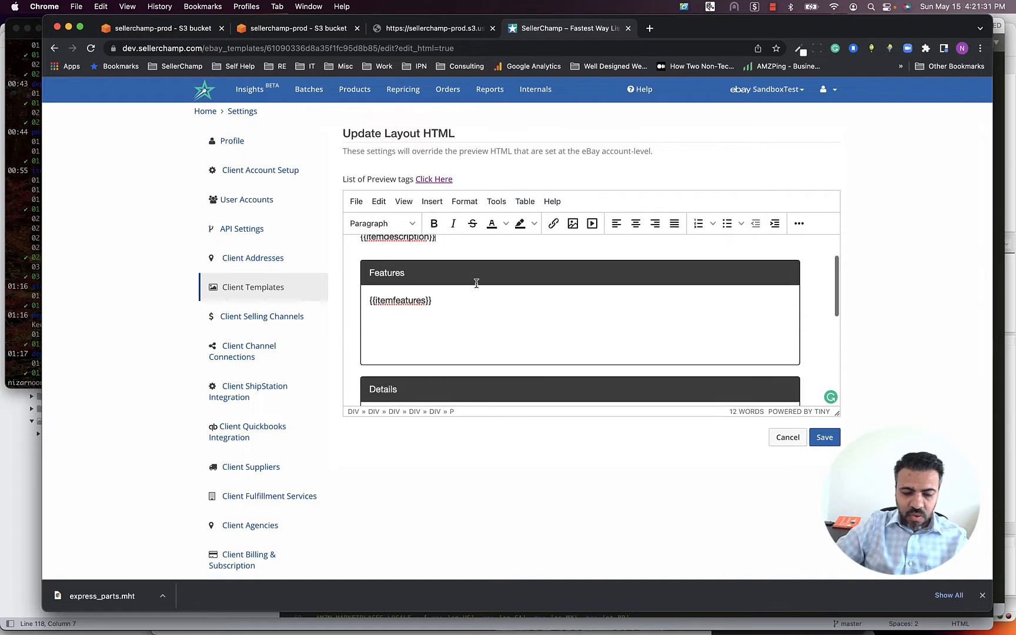
Open the layout's source code, review it from the styles to the closing tags, and close it without changes
left_click(800, 223)
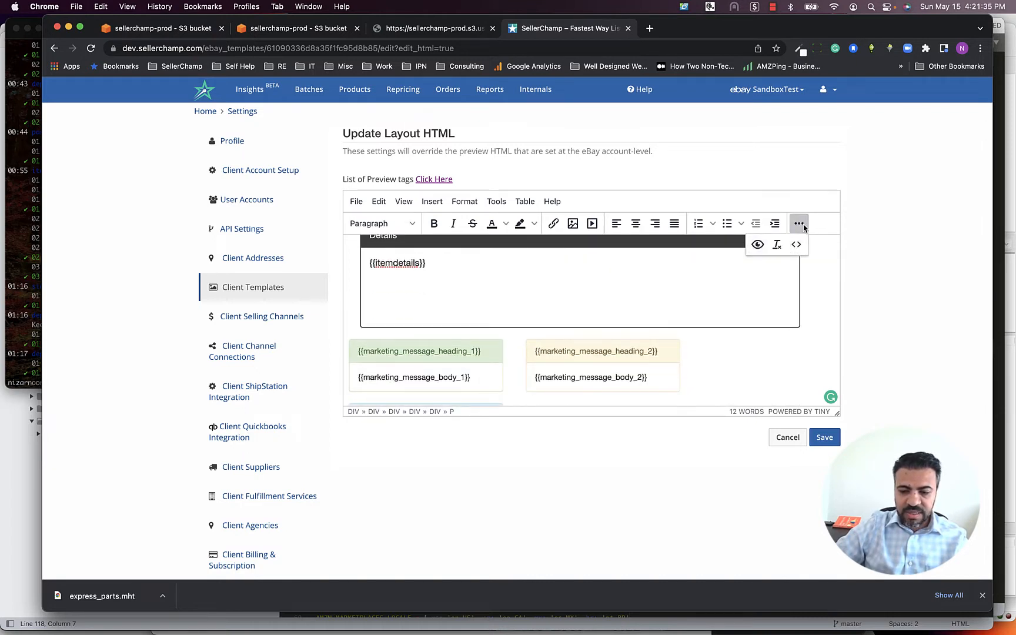
left_click(802, 227)
left_click(801, 227)
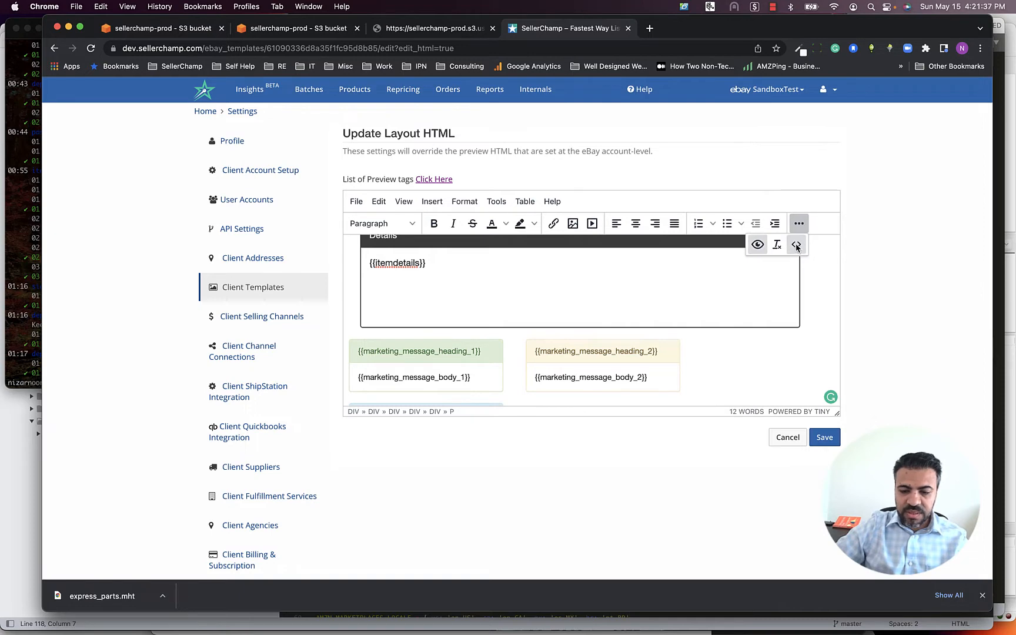
left_click(797, 245)
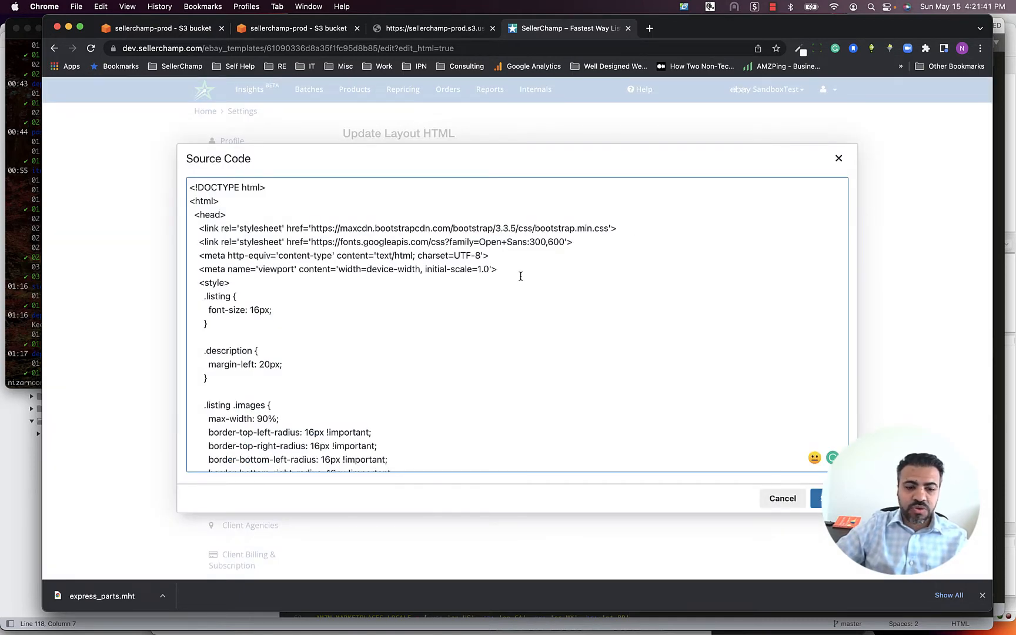
scroll(338, 341, "down", 15)
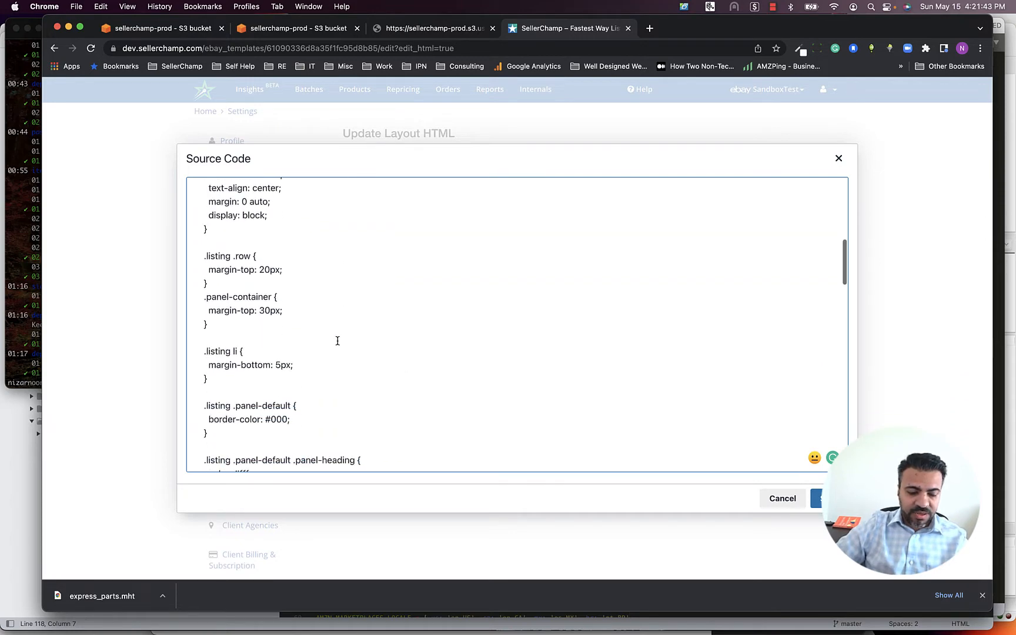
scroll(338, 341, "down", 20)
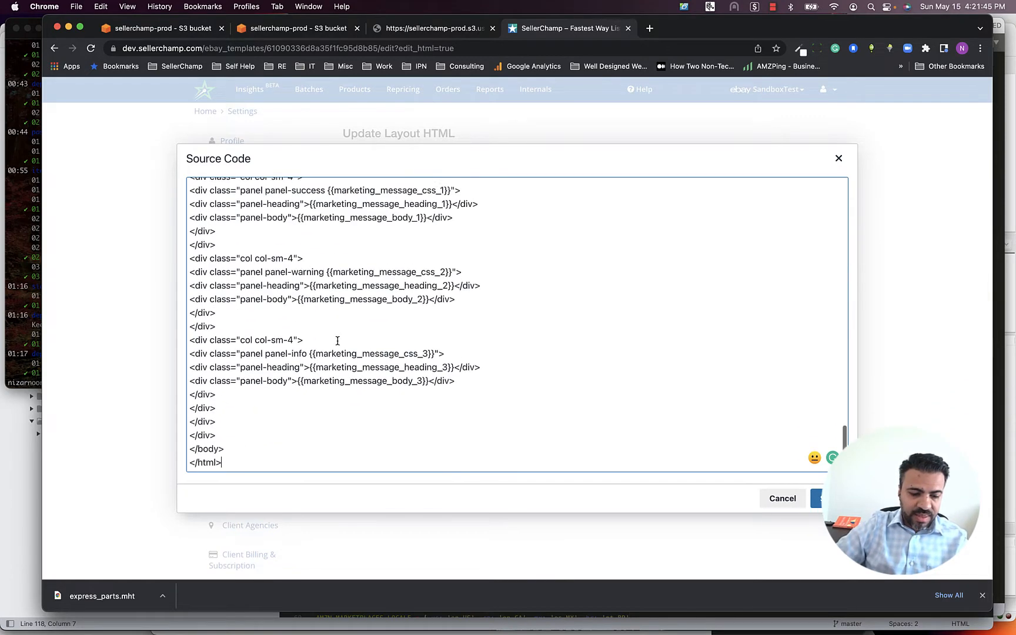
scroll(338, 341, "up", 20)
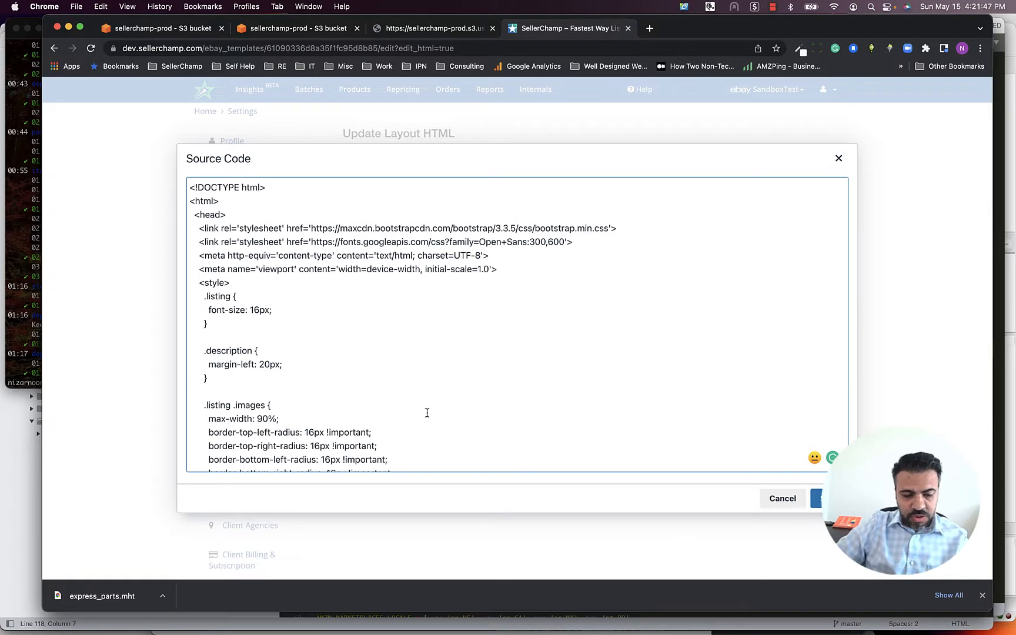
left_click(784, 498)
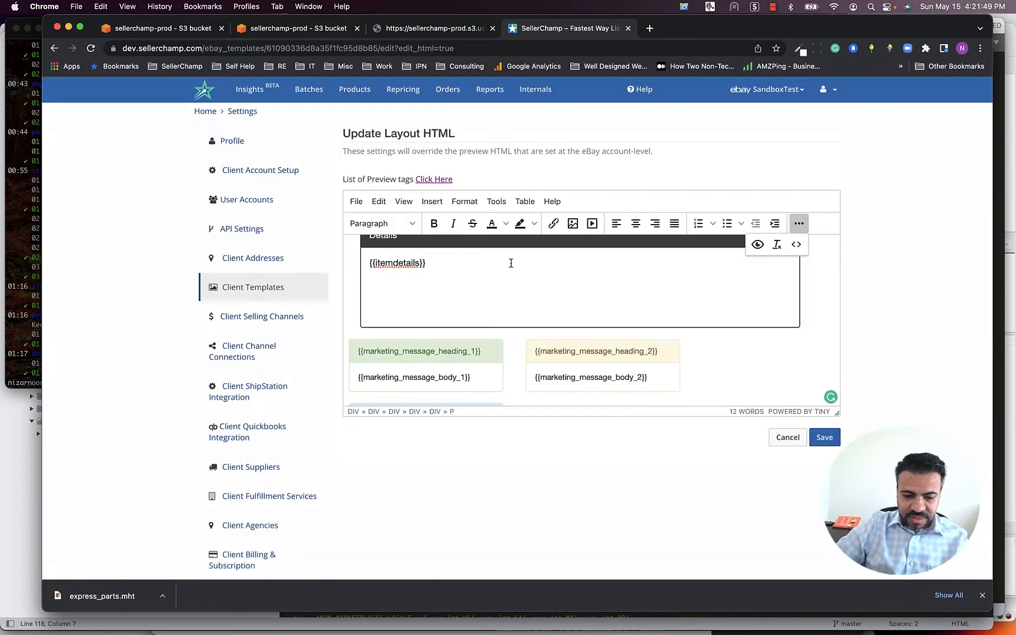
Delete the third marketing message block from the layout's source code and save the code
scroll(575, 330, "down", 5)
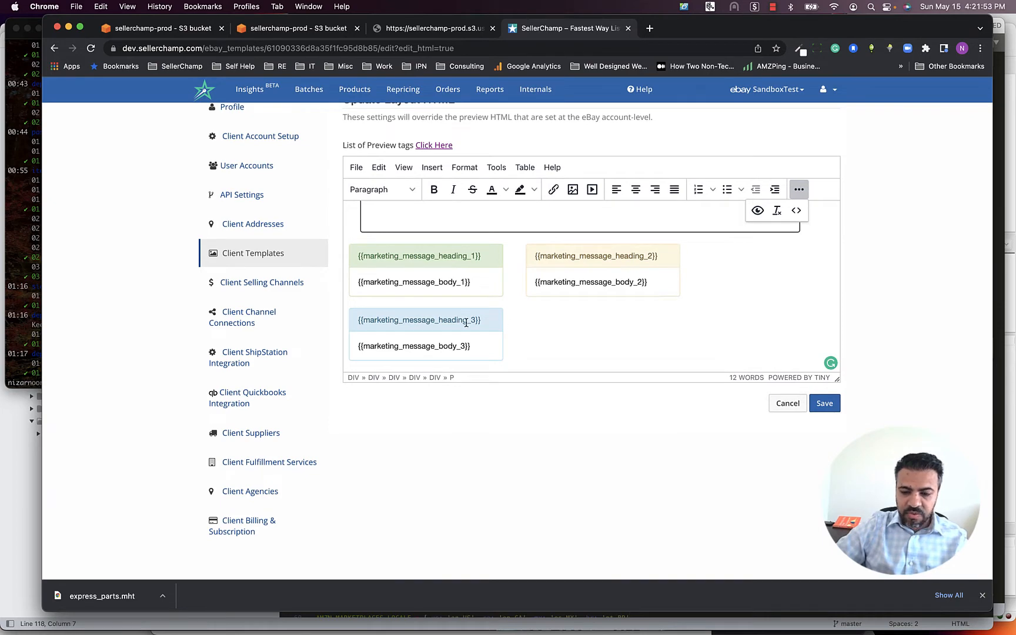
left_click(797, 211)
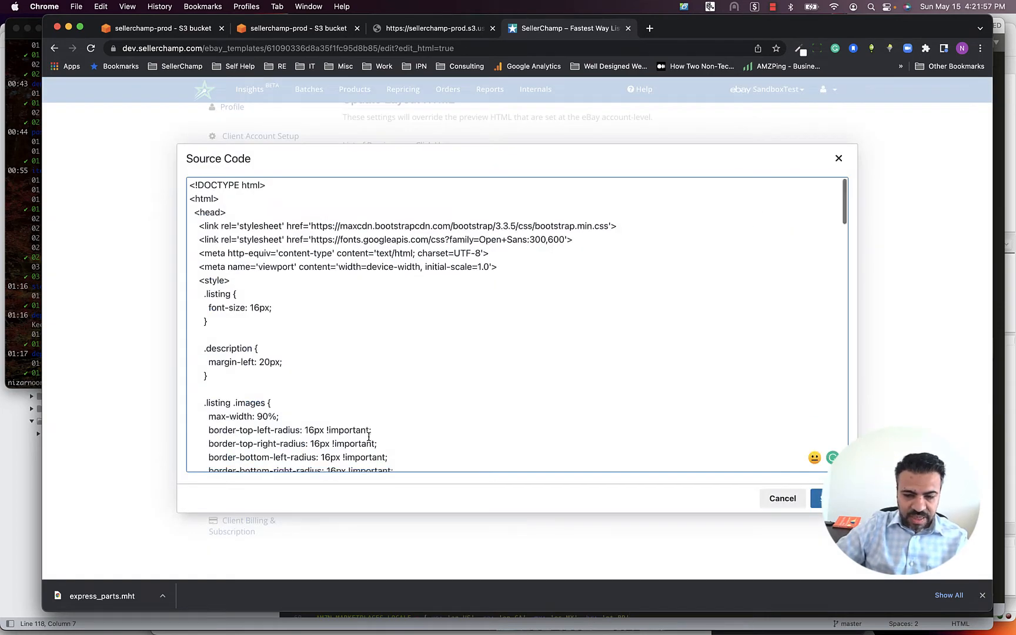
scroll(369, 435, "down", 20)
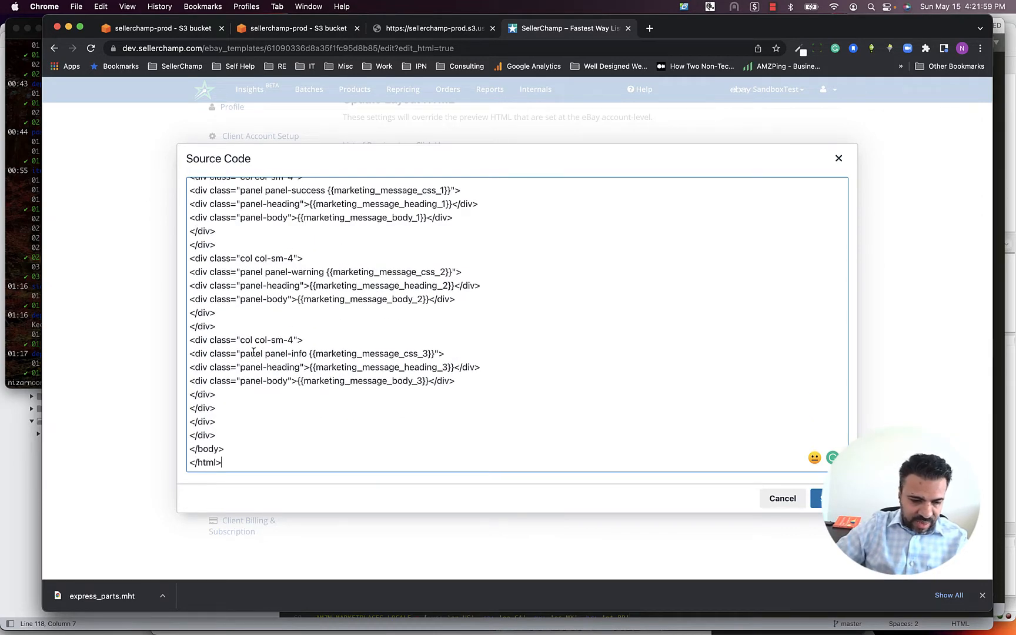
left_click_drag(189, 338, 476, 388)
key("BackSpace")
key("BackSpace")
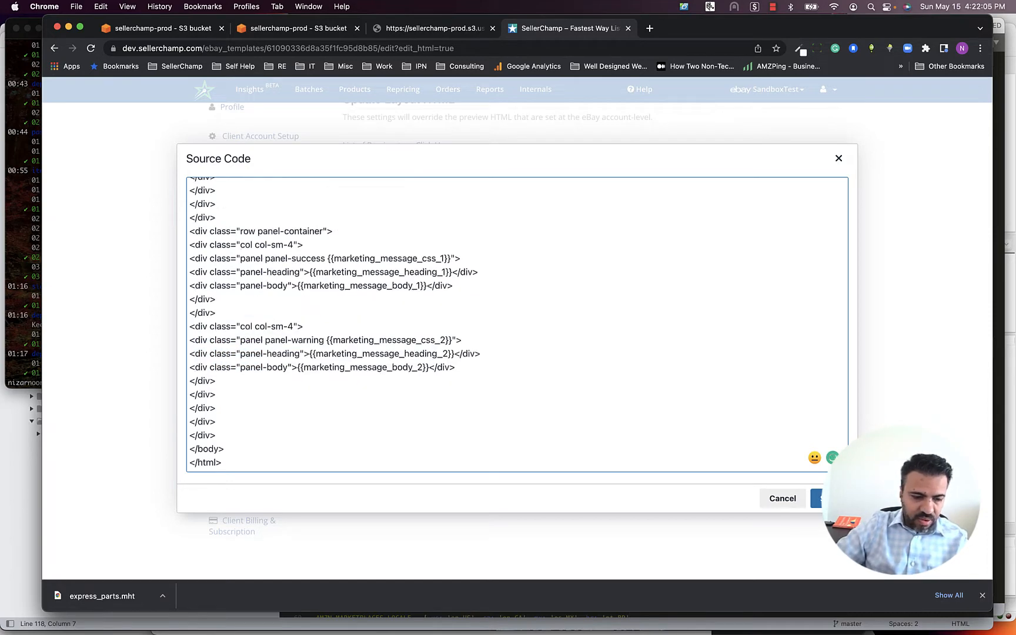
left_click(819, 498)
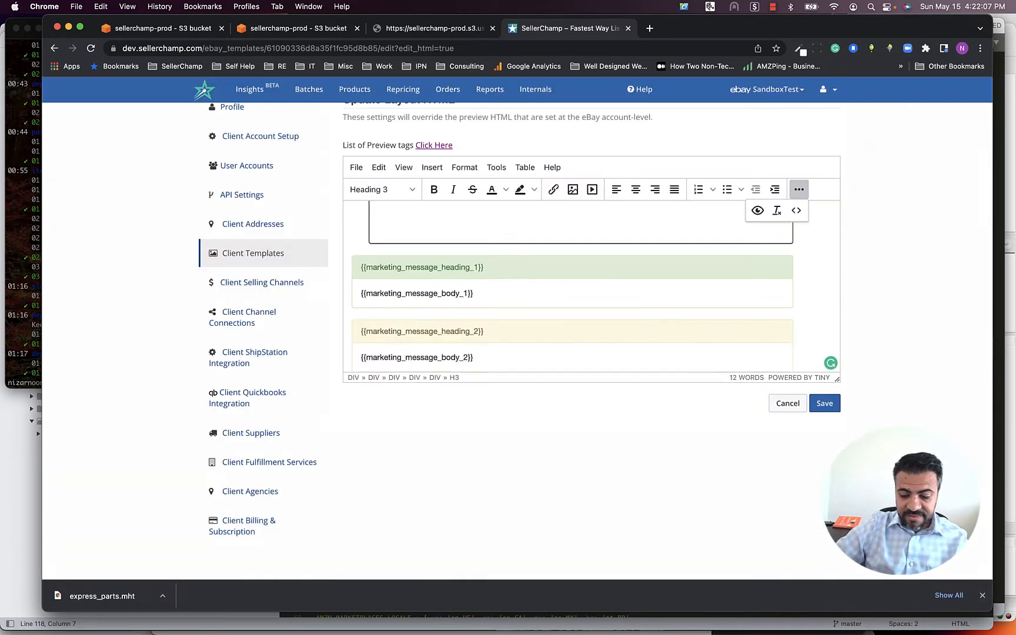
scroll(566, 271, "down", 1)
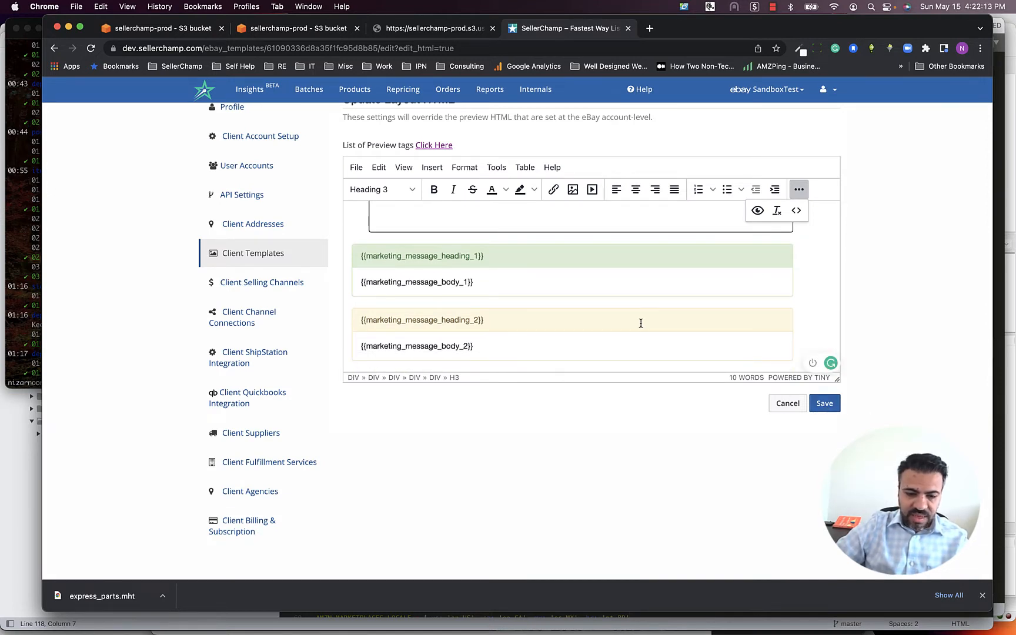
Open the list of preview tags, read the tags with their descriptions, and close the list
scroll(640, 322, "up", 10)
left_click(444, 151)
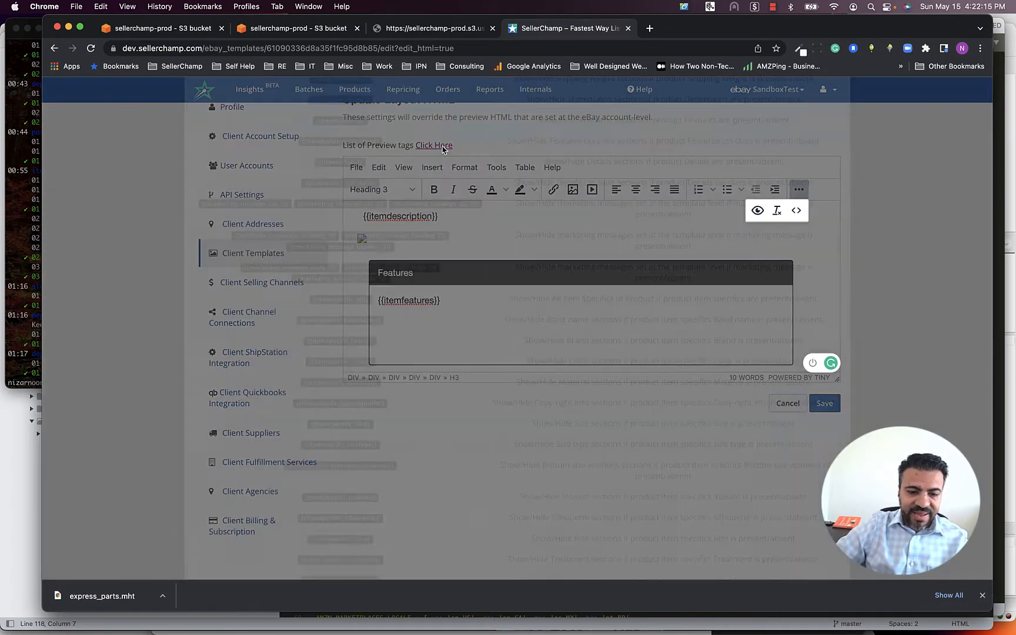
scroll(445, 414, "down", 1)
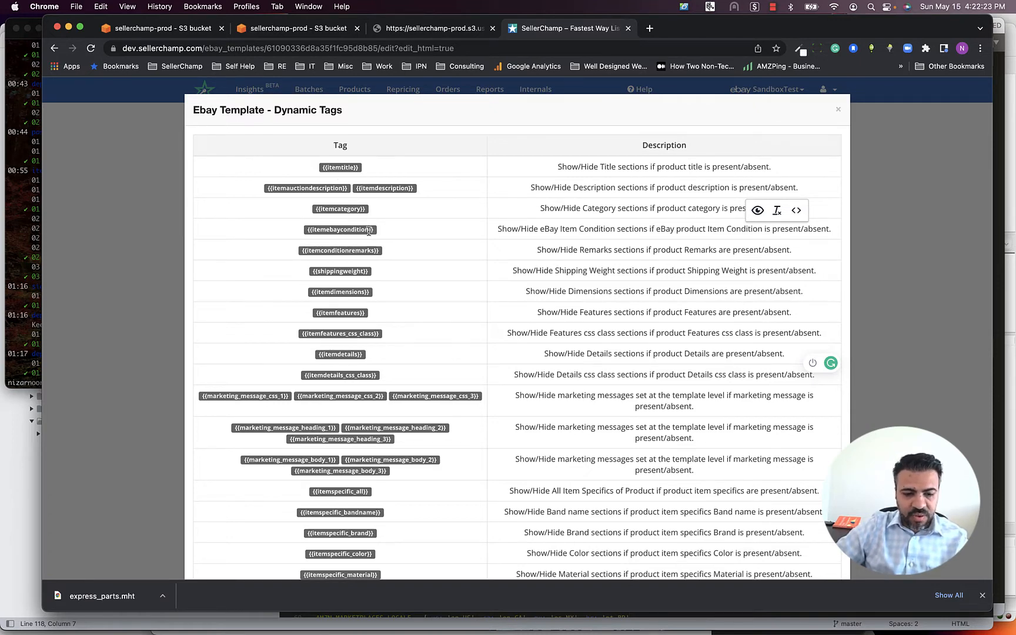
scroll(341, 232, "down", 2)
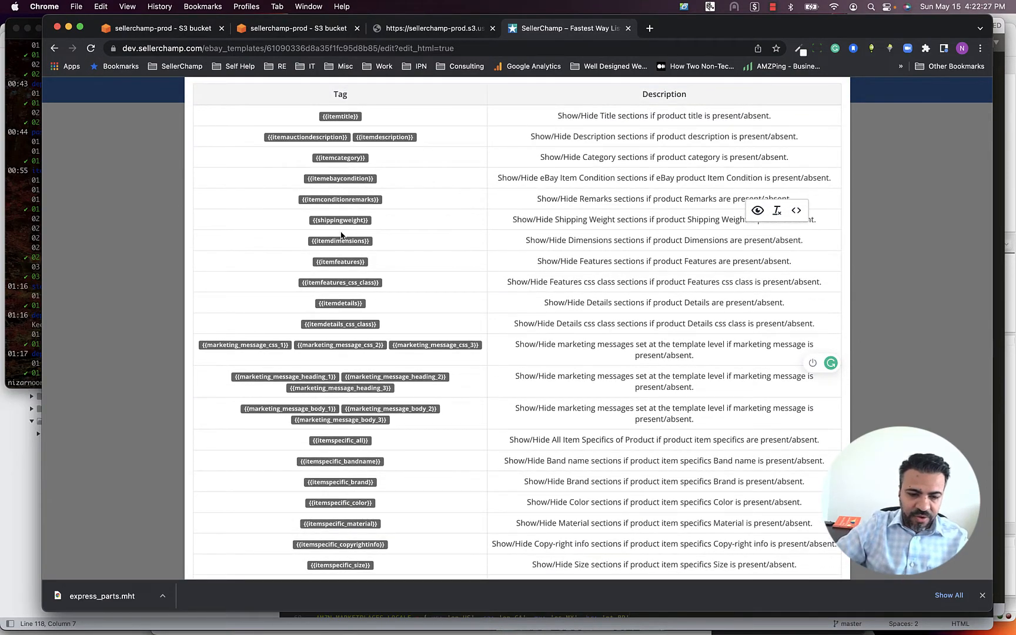
scroll(342, 235, "up", 2)
left_click(837, 122)
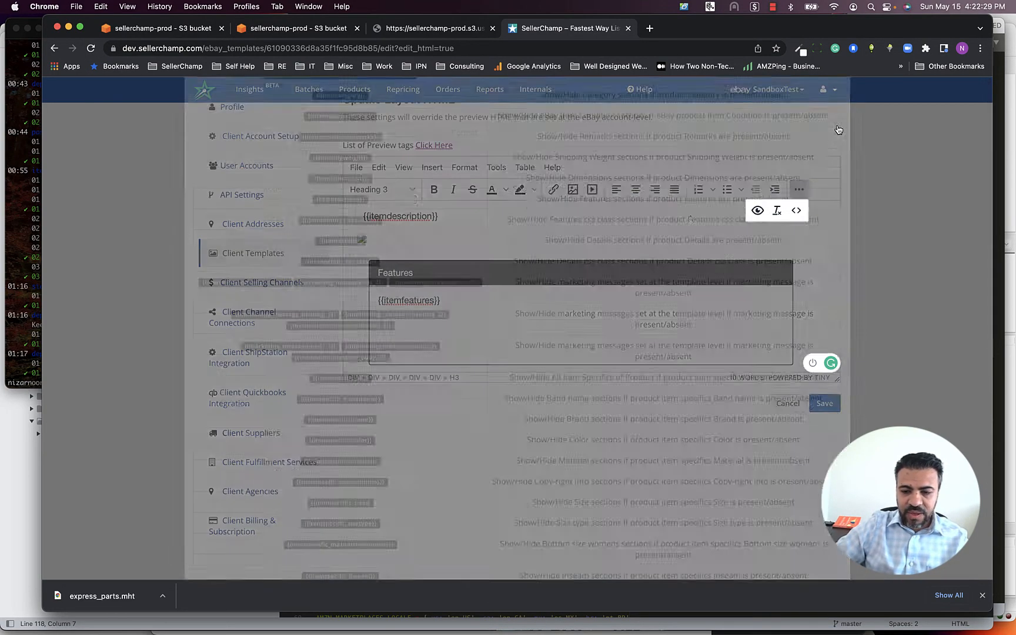
Highlight the item title and description tags in the layout and examine the Features and Details sections below them
scroll(530, 267, "up", 2)
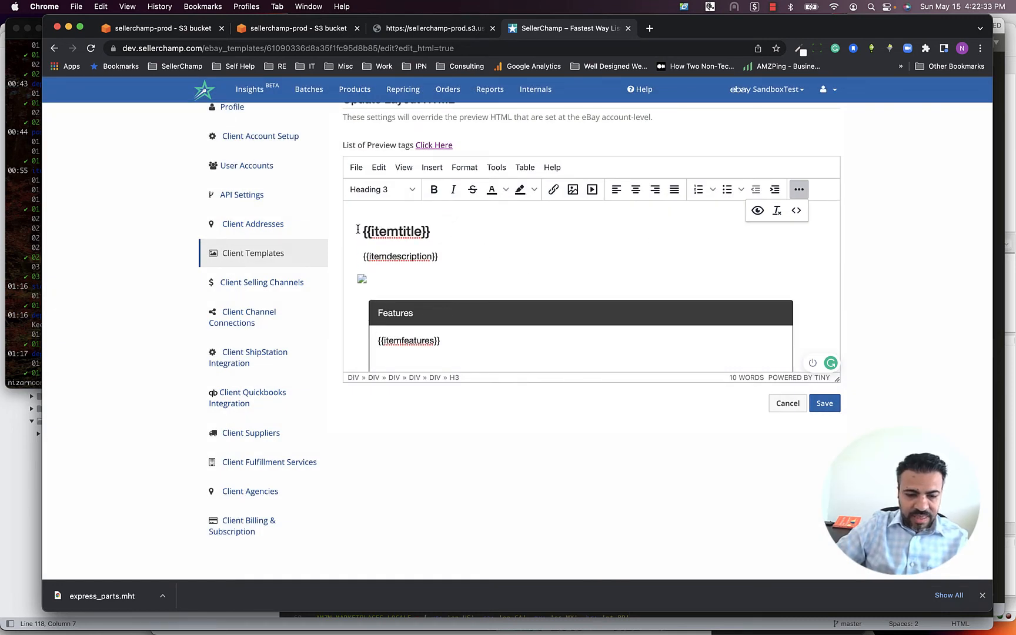
left_click_drag(358, 229, 460, 237)
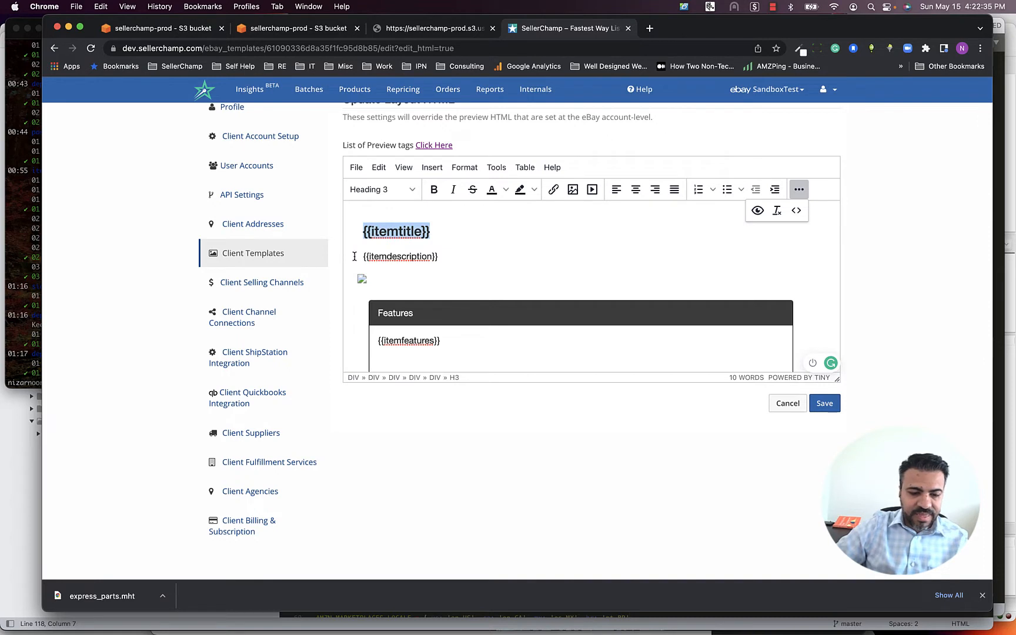
left_click_drag(353, 257, 445, 256)
scroll(458, 257, "down", 2)
scroll(458, 257, "down", 1)
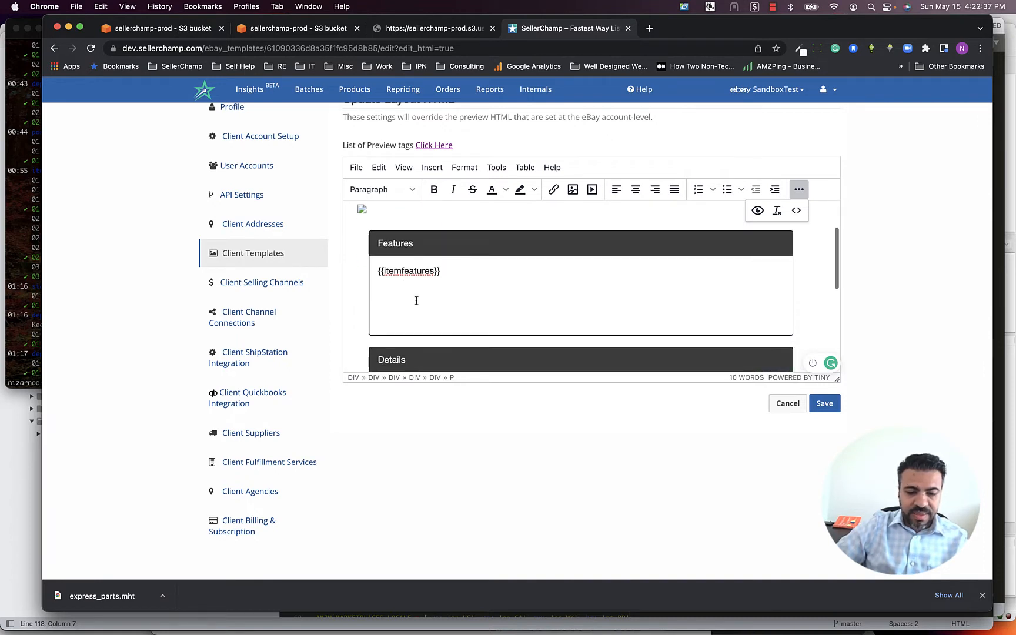
scroll(499, 268, "down", 8)
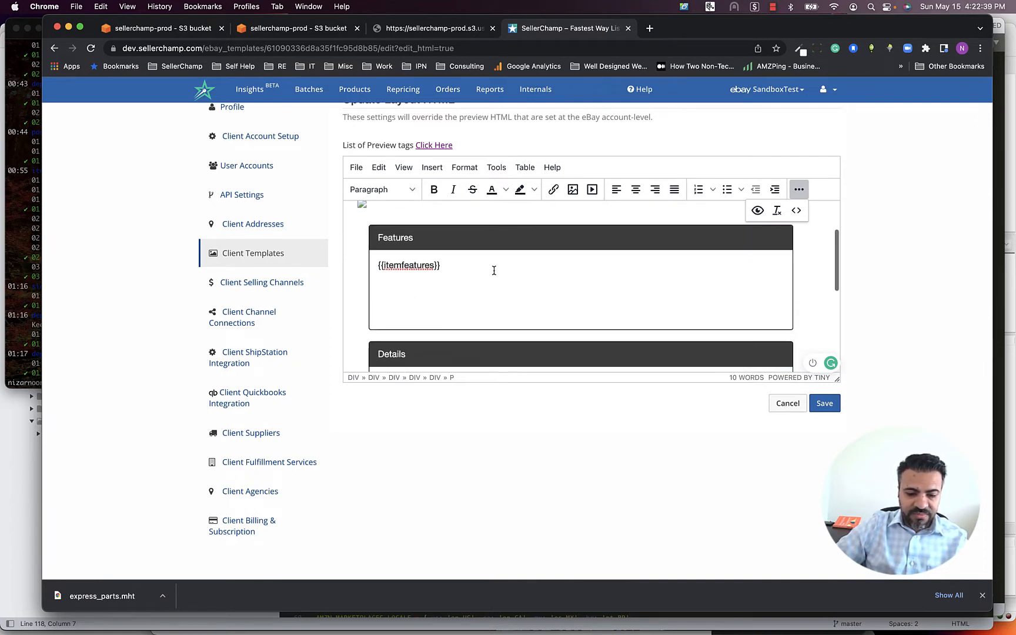
scroll(474, 306, "up", 5)
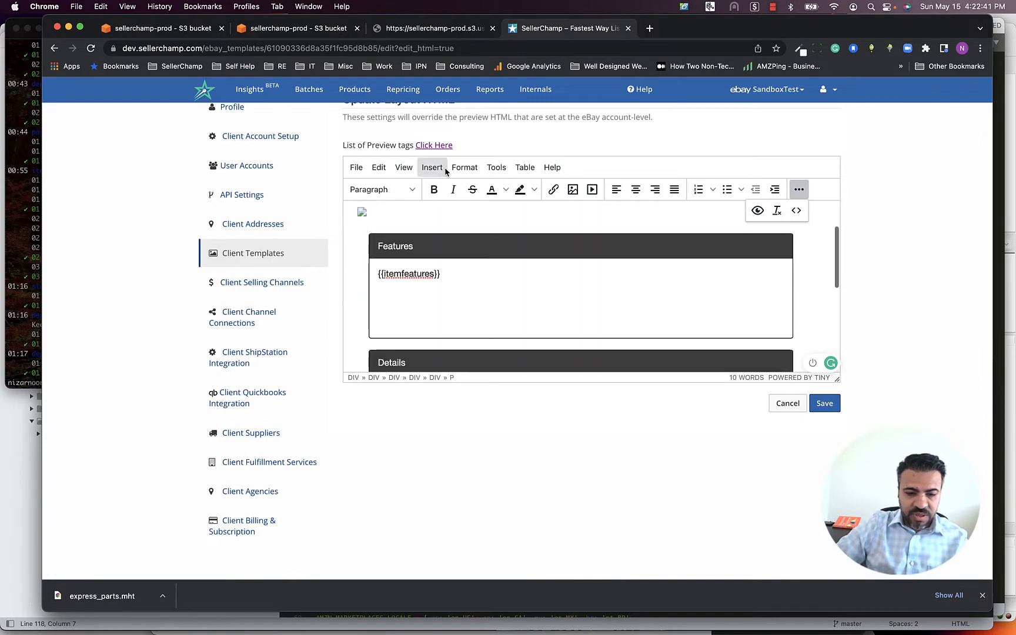
Look through the complete dynamic tags list down to the item image tags, and close it
left_click(434, 145)
scroll(313, 337, "down", 4)
scroll(313, 337, "down", 5)
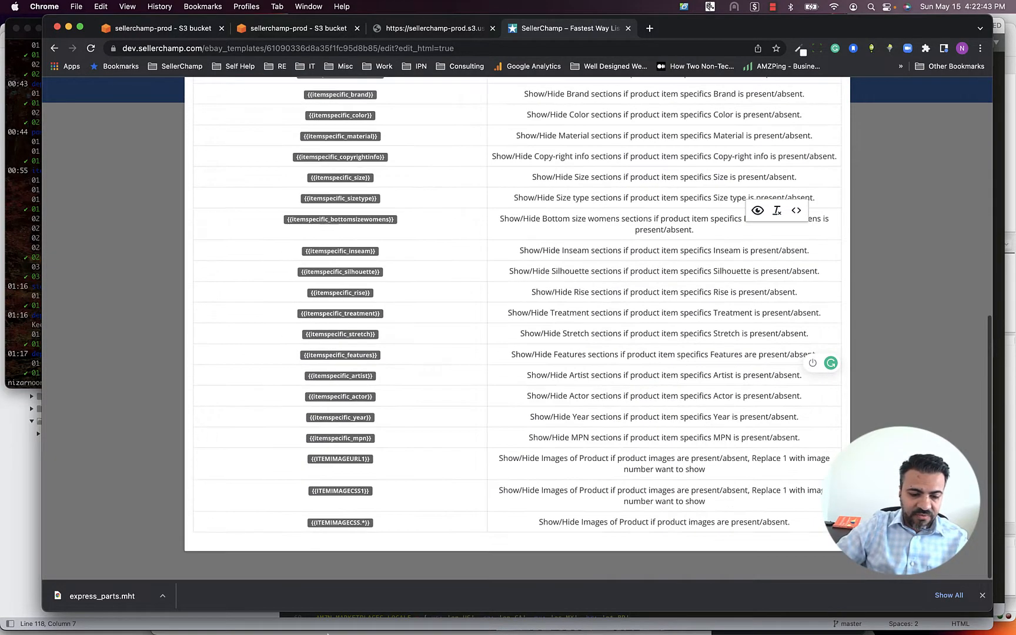
scroll(330, 370, "up", 8)
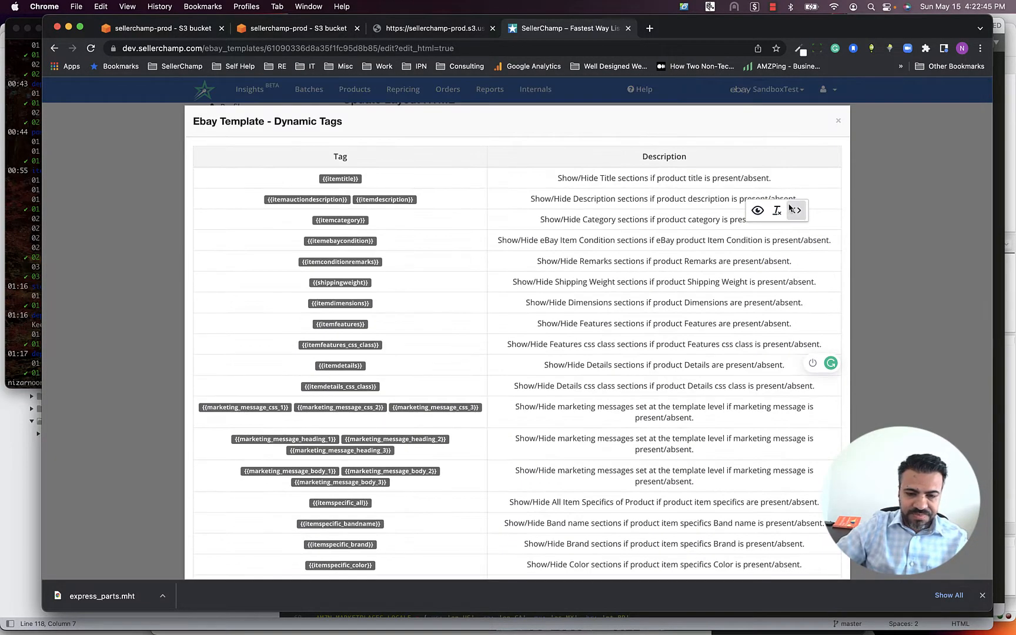
left_click(840, 120)
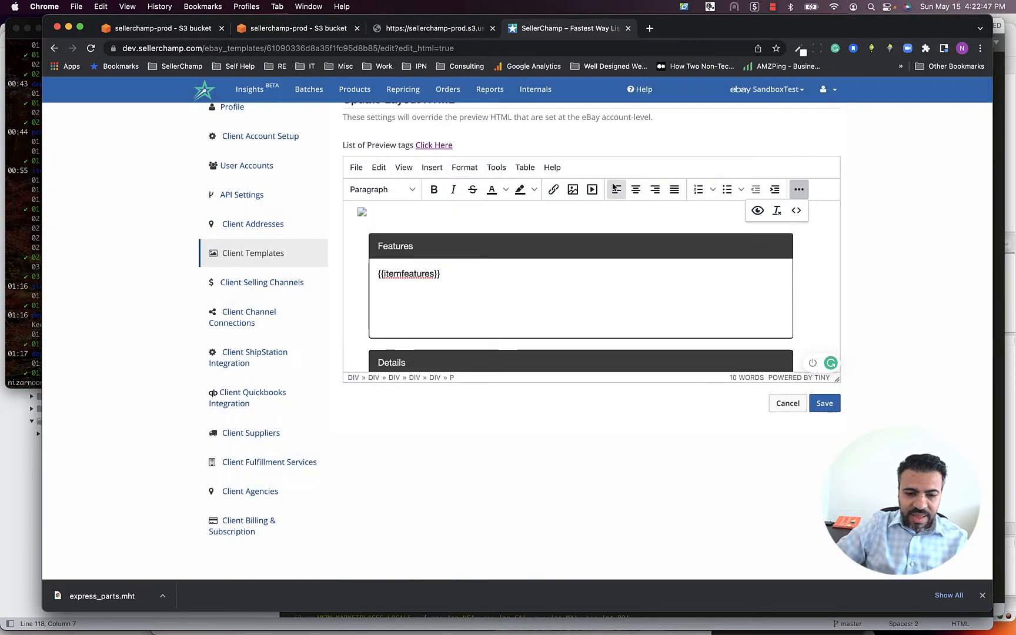
Check the start of the dynamic tags list once more, close it and save the layout HTML
left_click(435, 145)
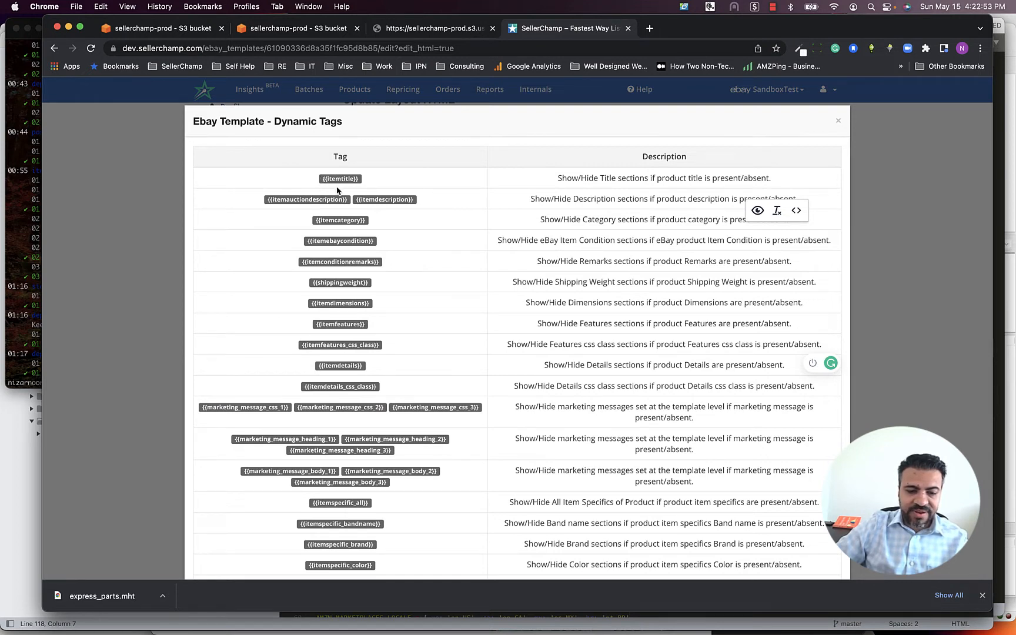
left_click(840, 119)
left_click(822, 405)
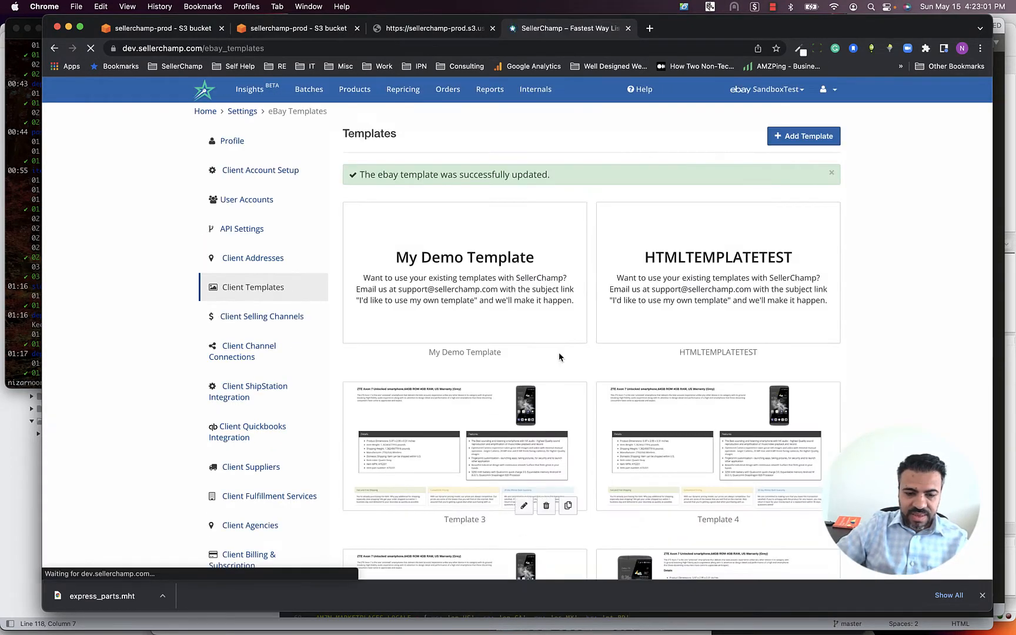
Look over the available eBay templates, from My Demo Template through the numbered ones
scroll(493, 266, "down", 15)
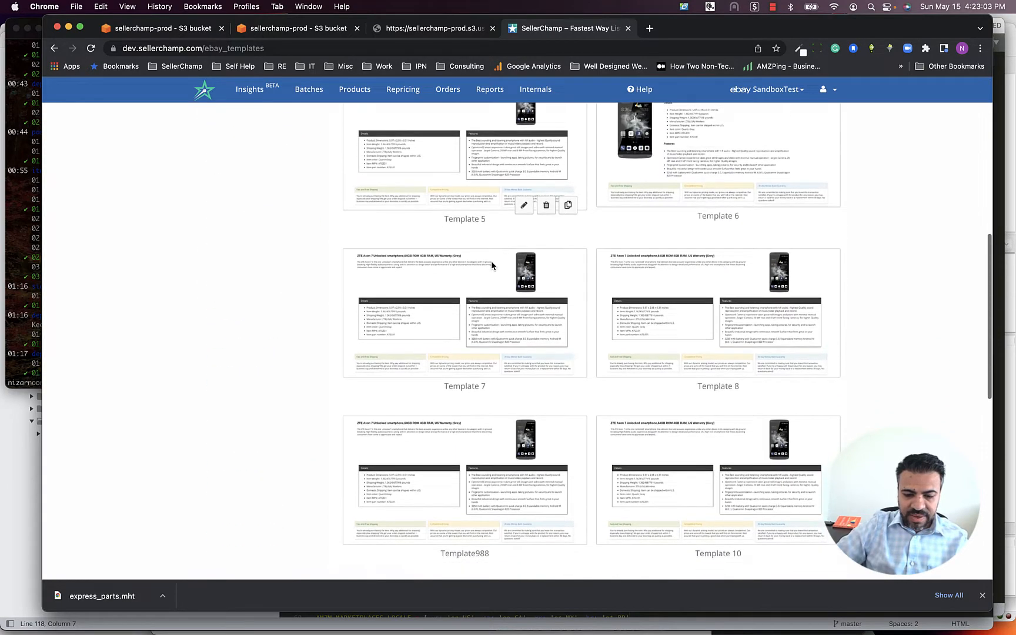
scroll(493, 266, "up", 15)
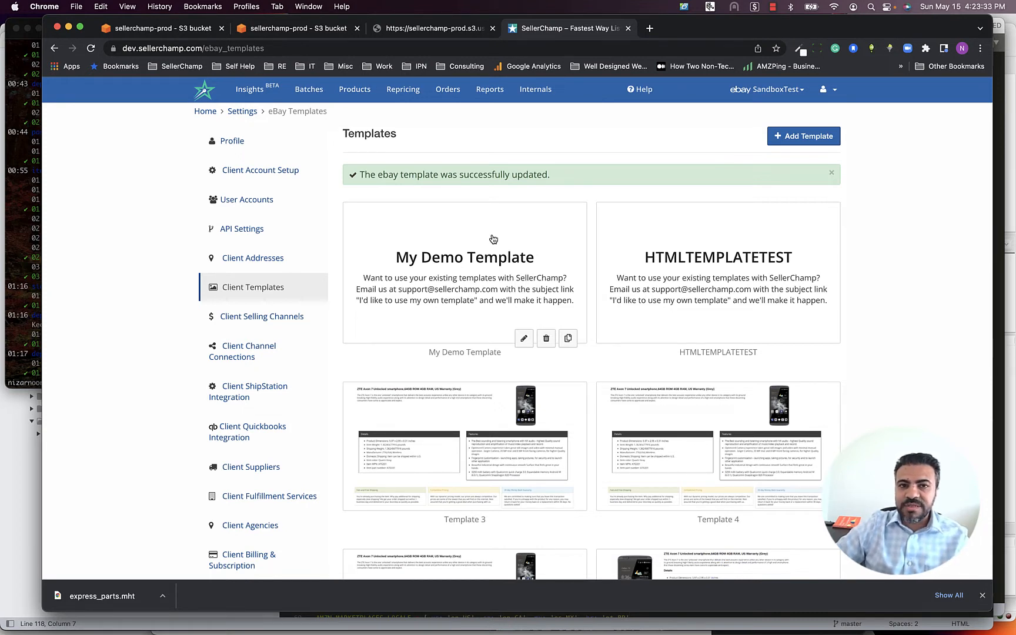
scroll(492, 241, "down", 2)
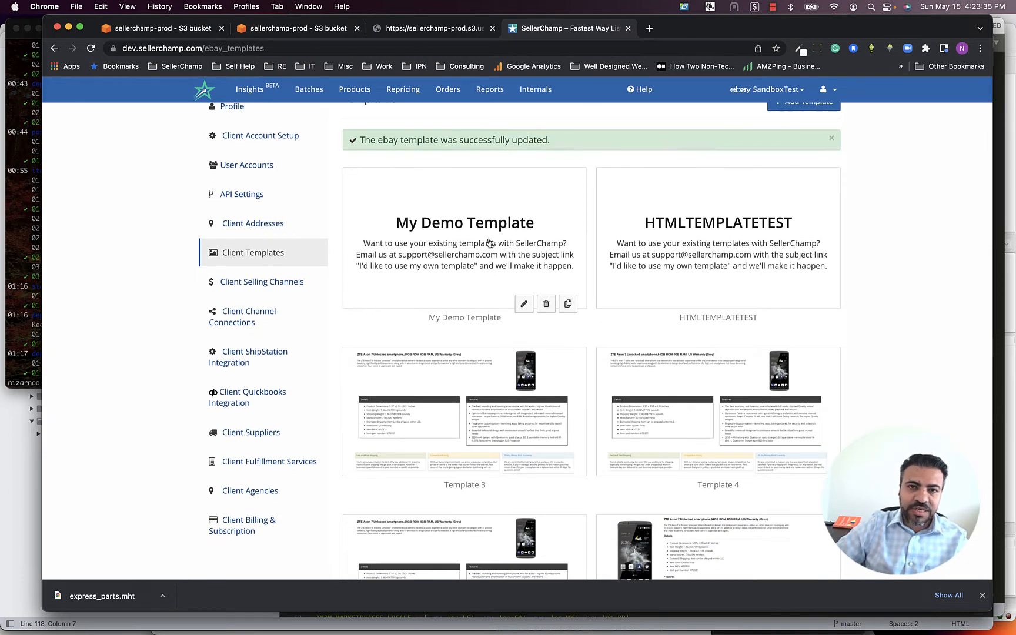
scroll(489, 241, "down", 2)
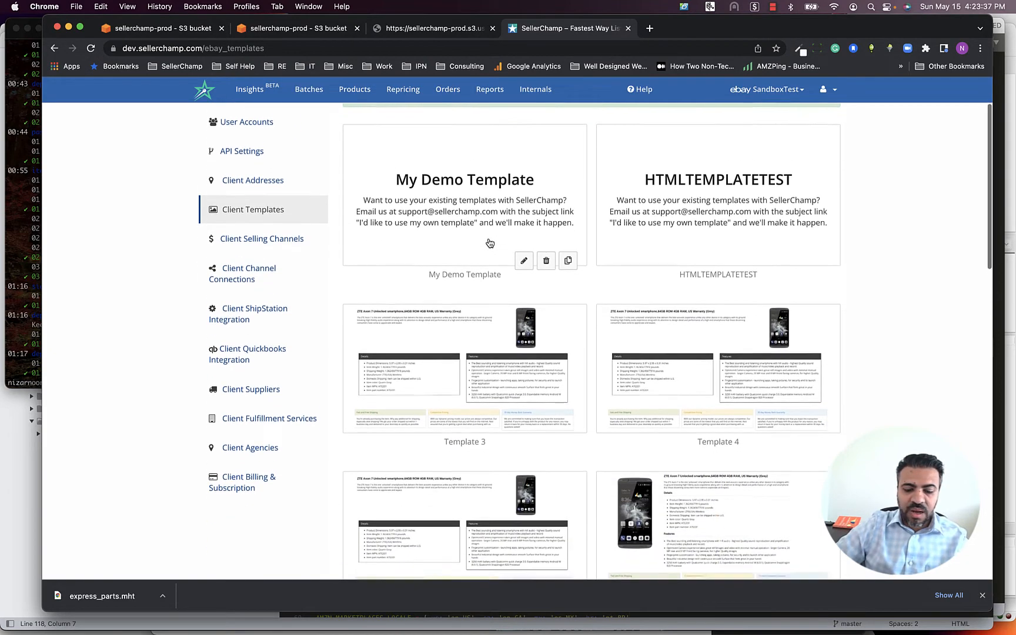
scroll(489, 241, "up", 3)
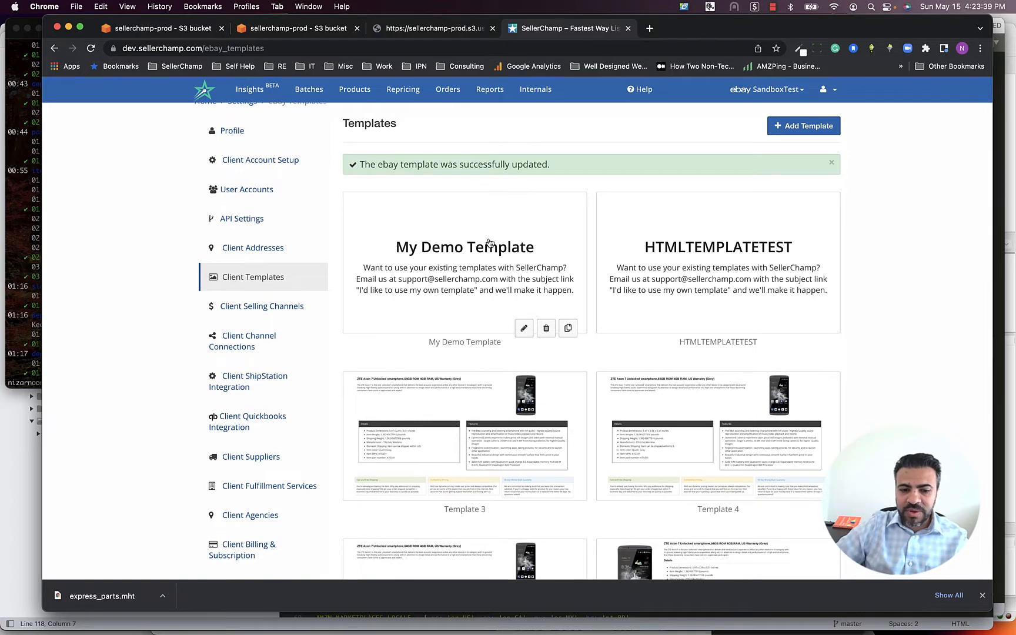
scroll(492, 291, "up", 1)
scroll(518, 412, "down", 3)
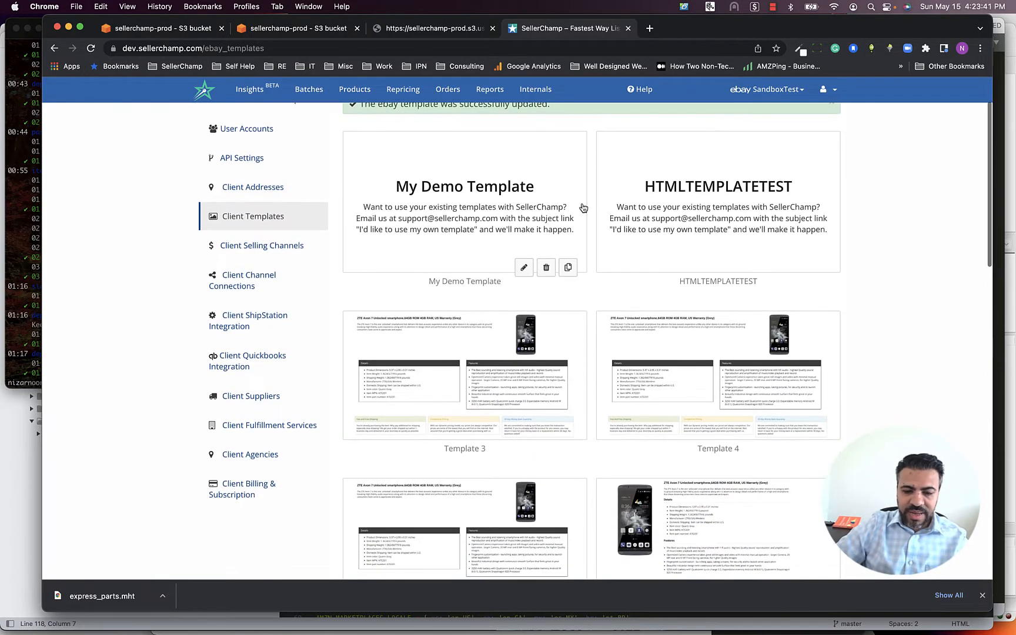
Add a new eBay template using the Custom Template design and continue to its settings
scroll(577, 203, "up", 3)
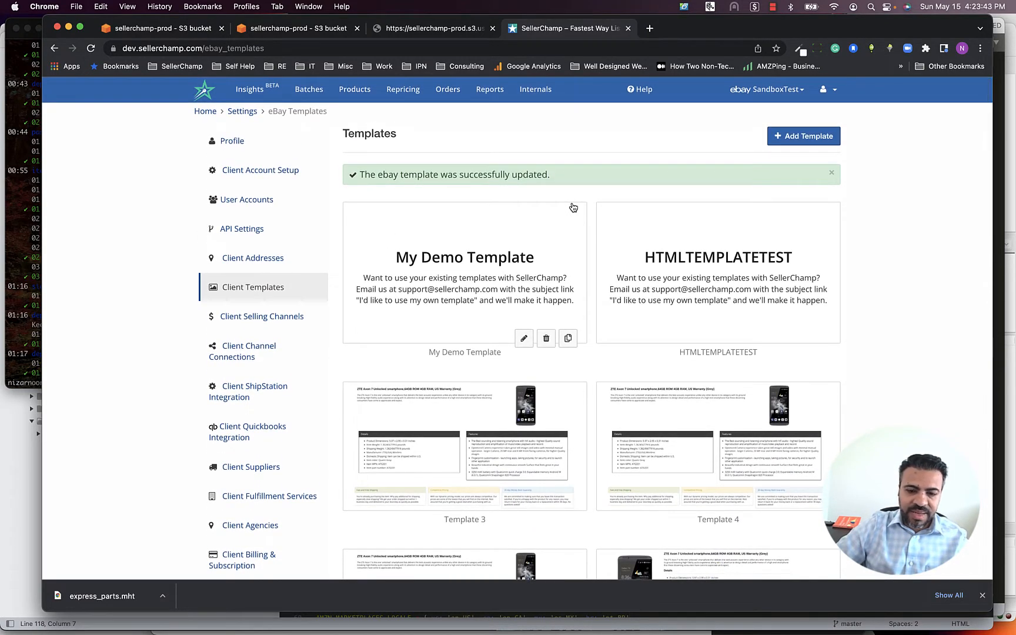
left_click(829, 141)
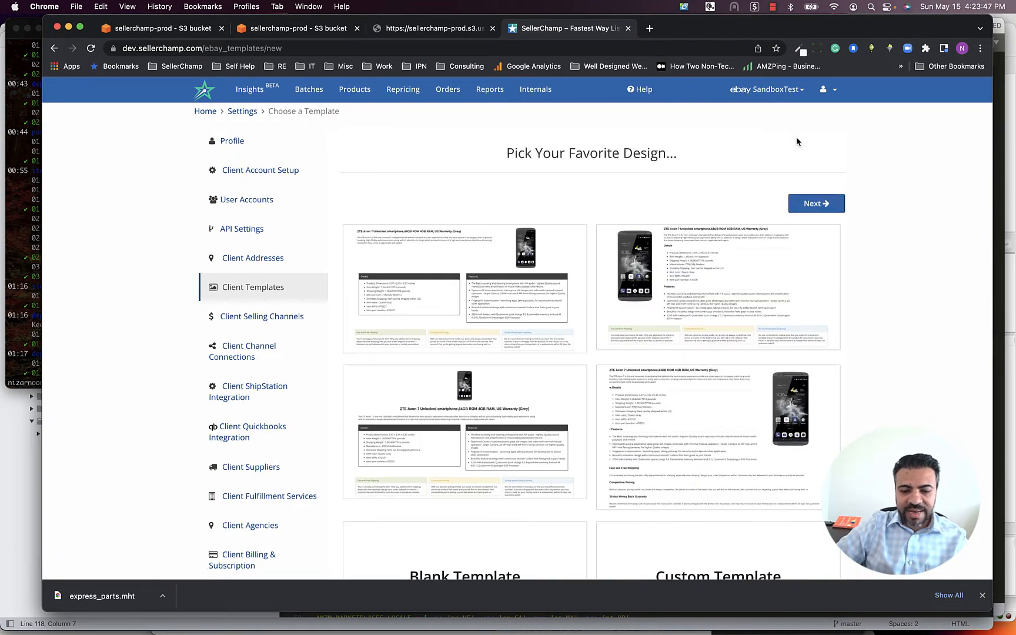
scroll(635, 394, "down", 4)
scroll(529, 390, "up", 2)
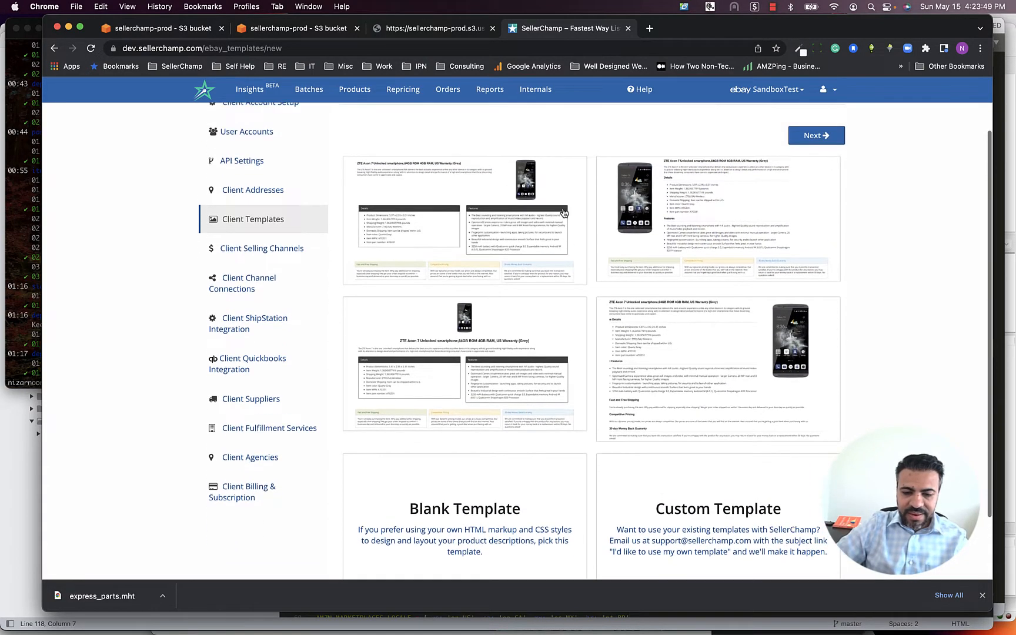
scroll(635, 306, "down", 3)
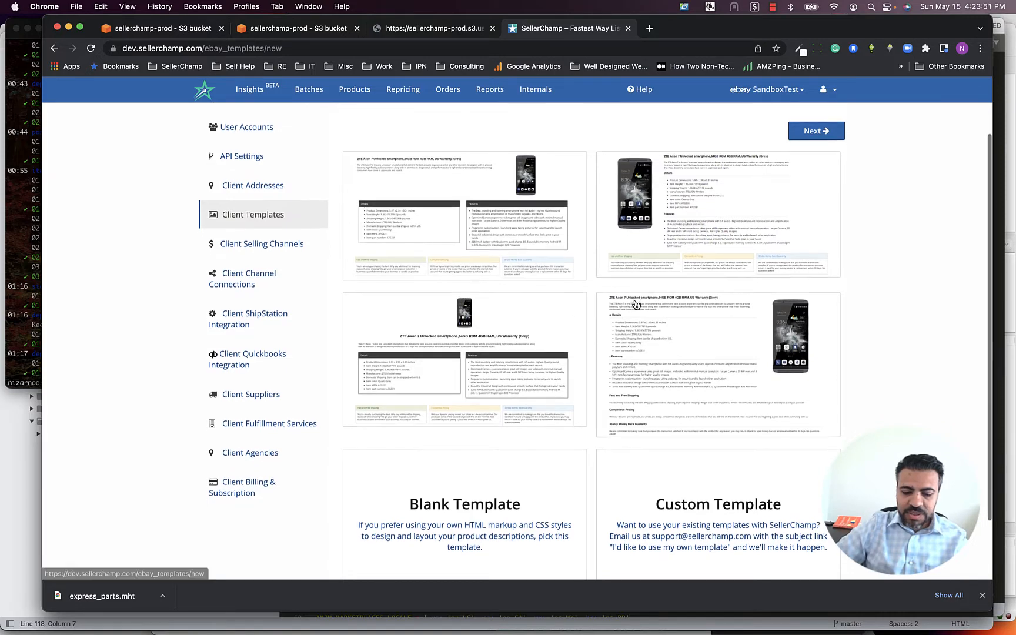
left_click(714, 473)
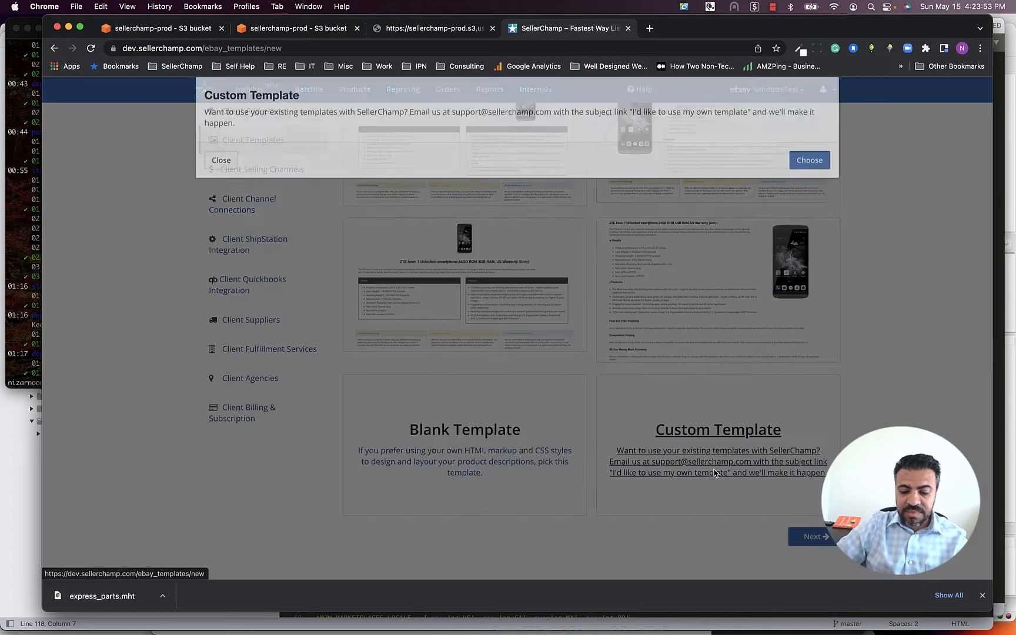
left_click(810, 204)
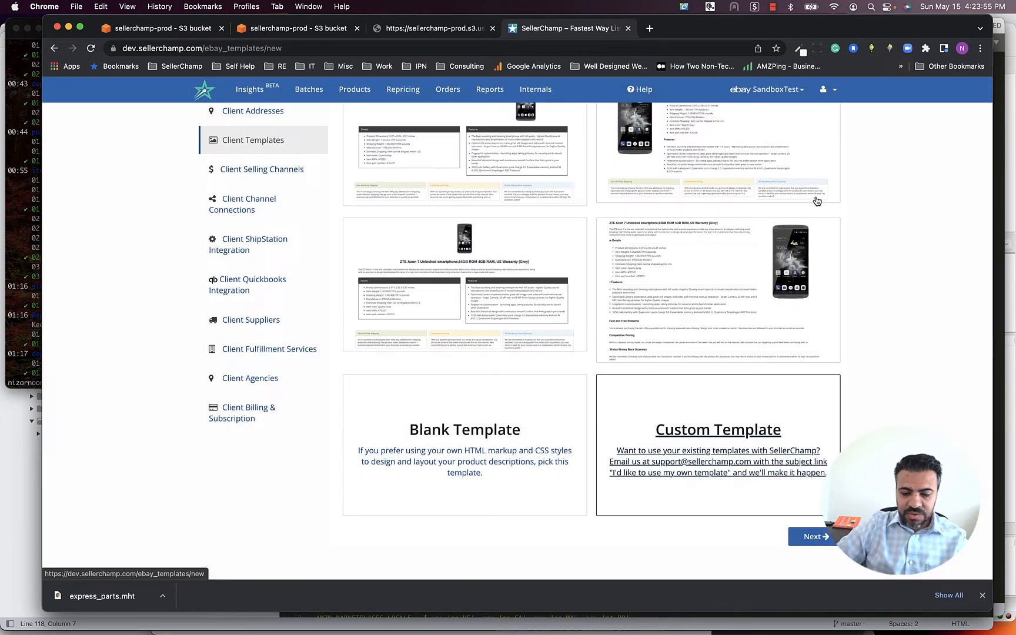
left_click(814, 537)
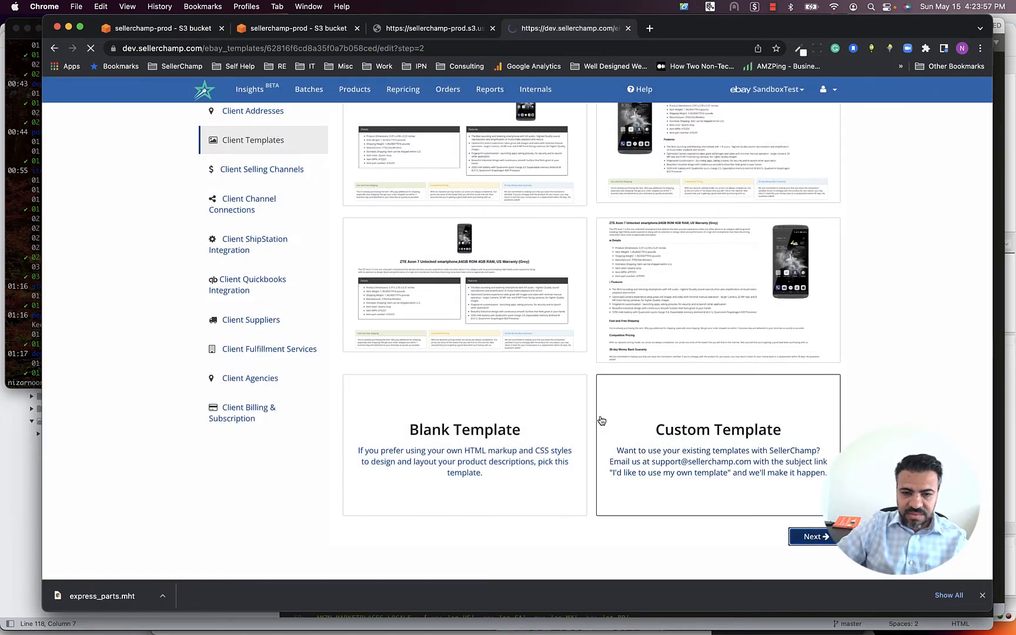
Rename the new template to My Demo Custom
left_click(540, 184)
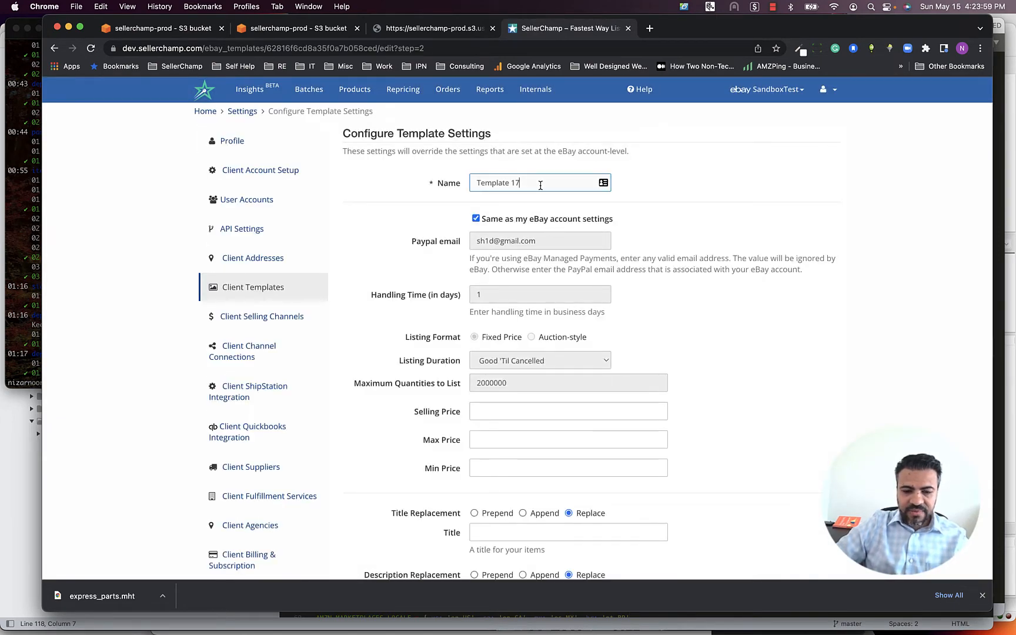
key("BackSpace")
key("BackSpace")
key("BackSpace")
key("BackSpace")
key("BackSpace")
key("BackSpace")
key("BackSpace")
key("BackSpace")
key("BackSpace")
key("BackSpace")
key("BackSpace")
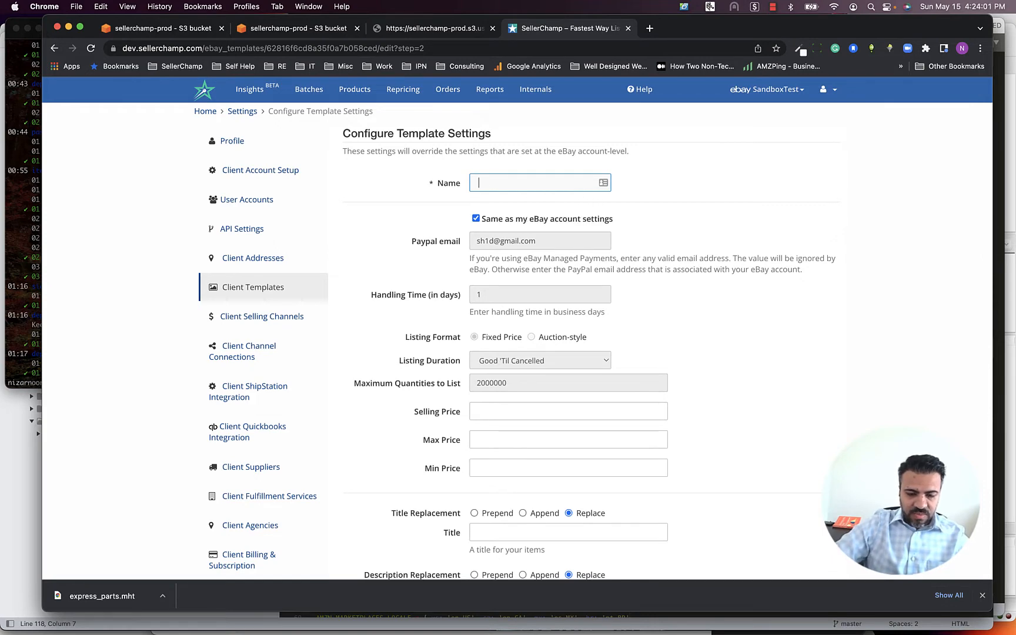
type("yDMy Demo Custom")
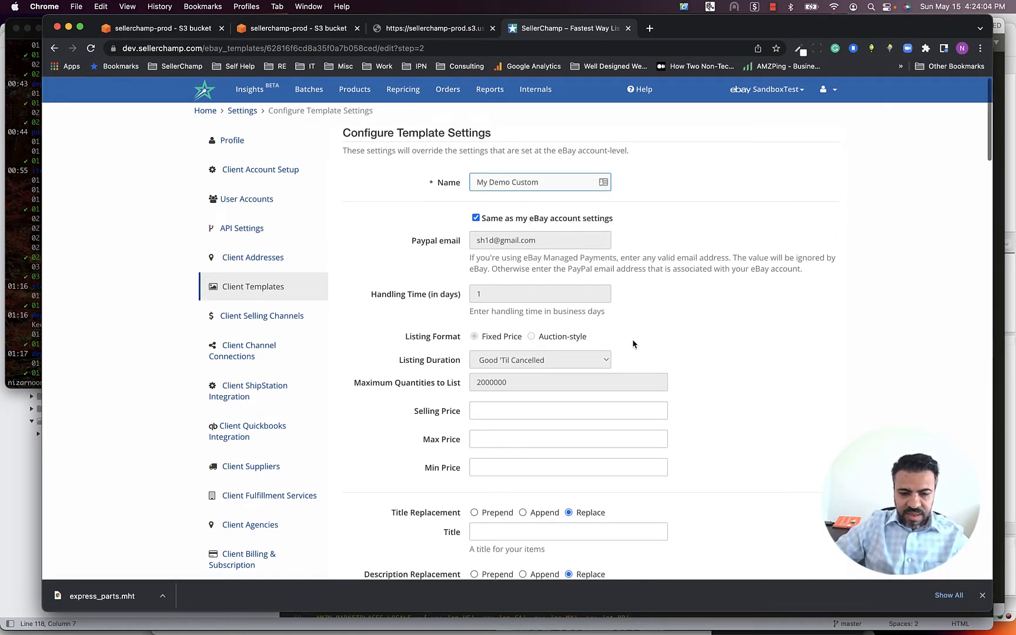
Review the template settings down to the marketing messages and save the template
scroll(632, 339, "down", 10)
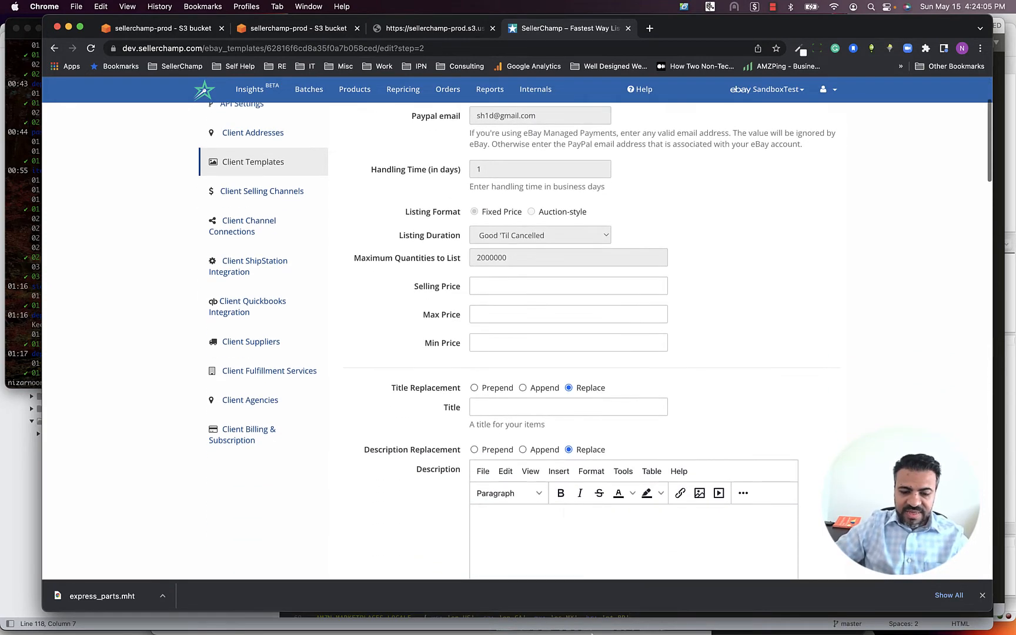
scroll(559, 451, "down", 3)
scroll(556, 445, "up", 5)
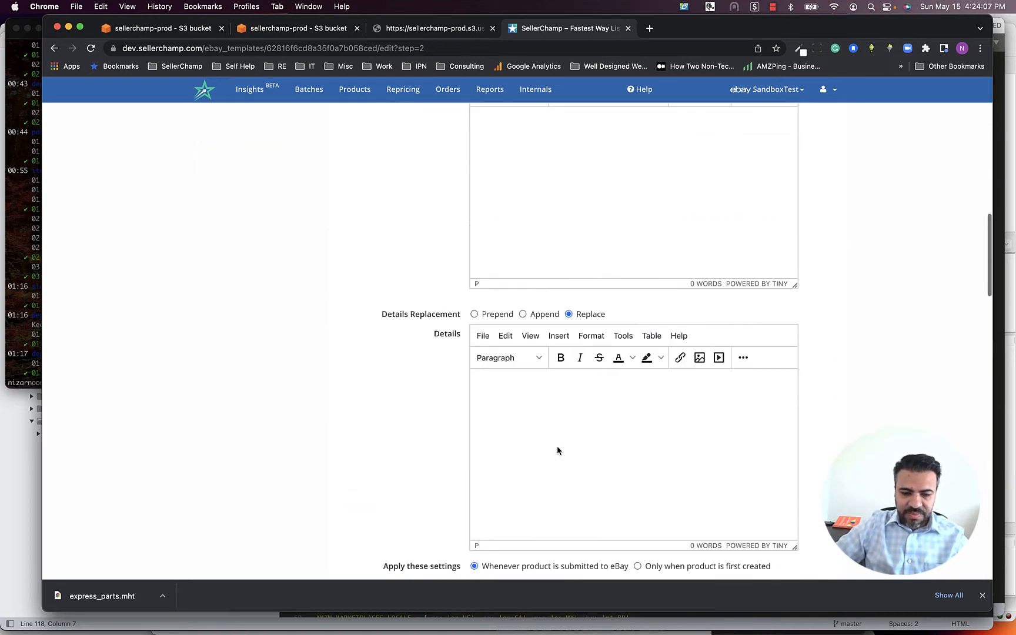
scroll(528, 421, "down", 15)
scroll(528, 421, "down", 20)
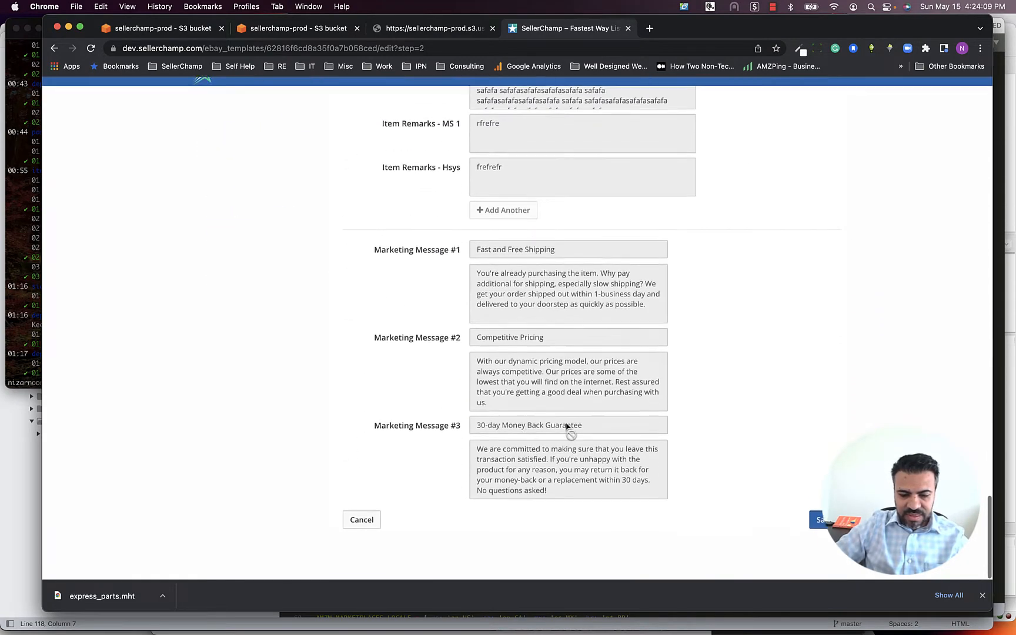
left_click(831, 540)
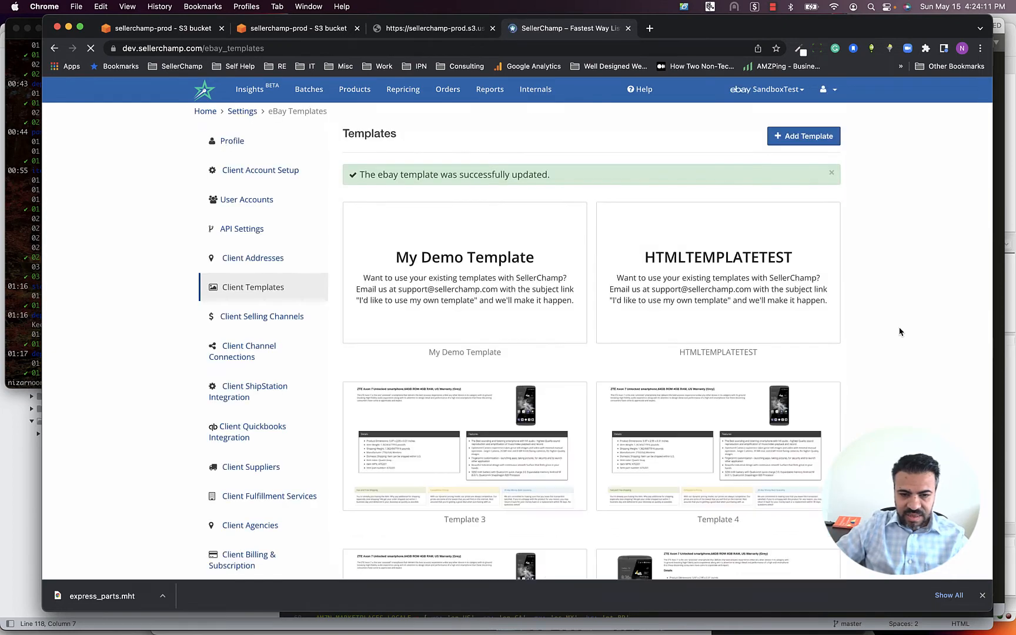
Open the layout HTML of the My Demo Custom template and show its source code
scroll(711, 433, "down", 15)
scroll(711, 433, "down", 5)
mouse_move(476, 460)
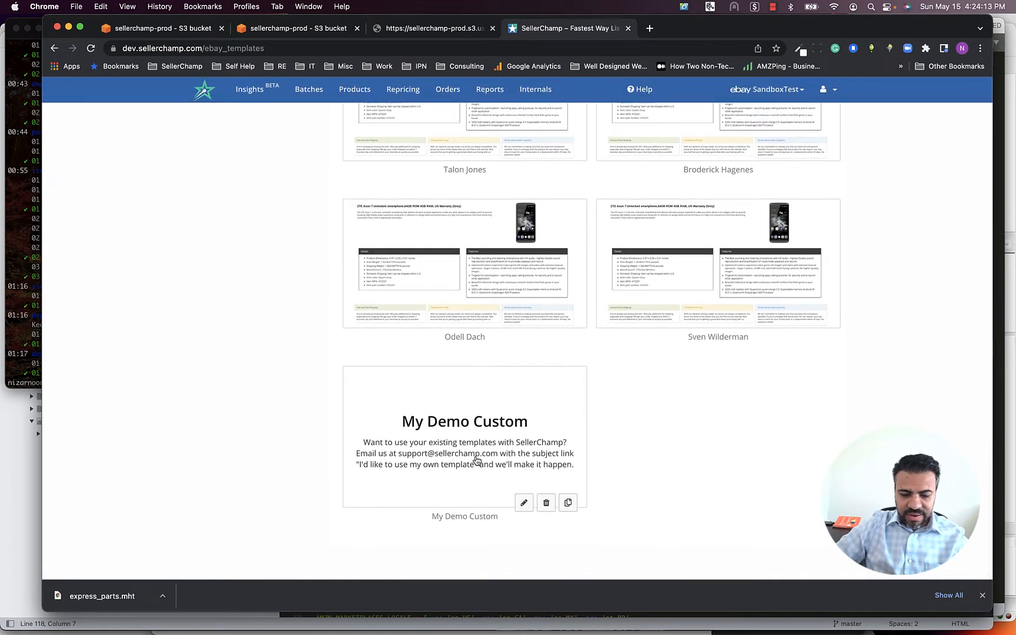
left_click(521, 504)
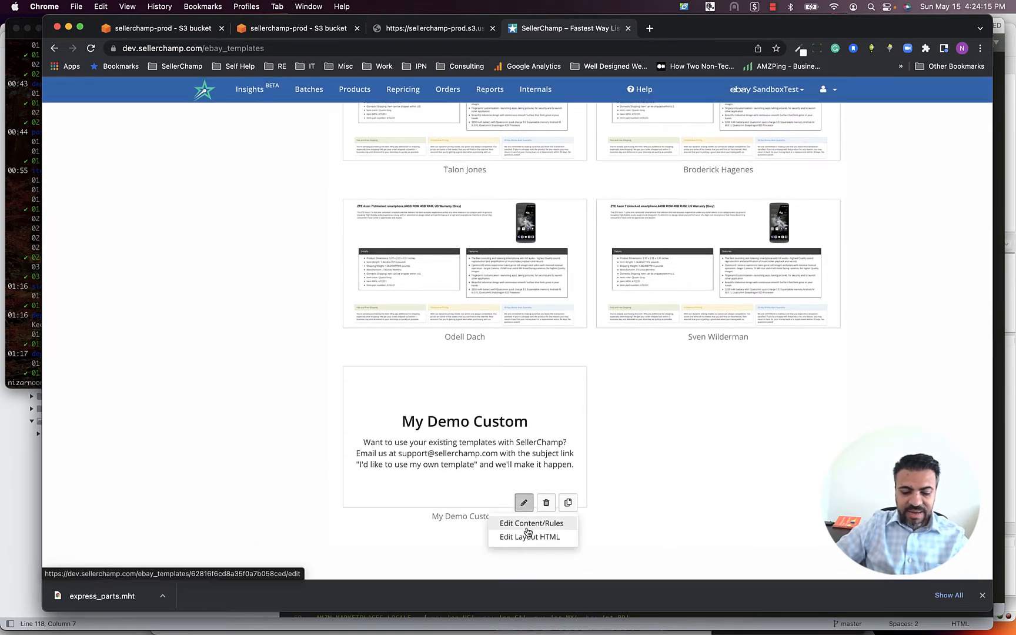
left_click(528, 535)
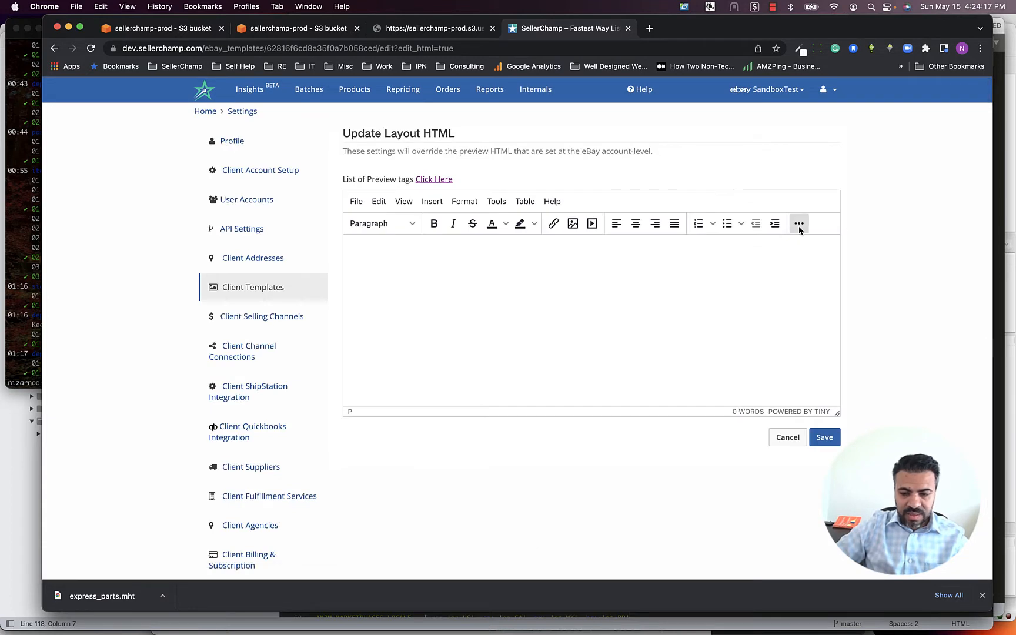
left_click(799, 224)
left_click(796, 244)
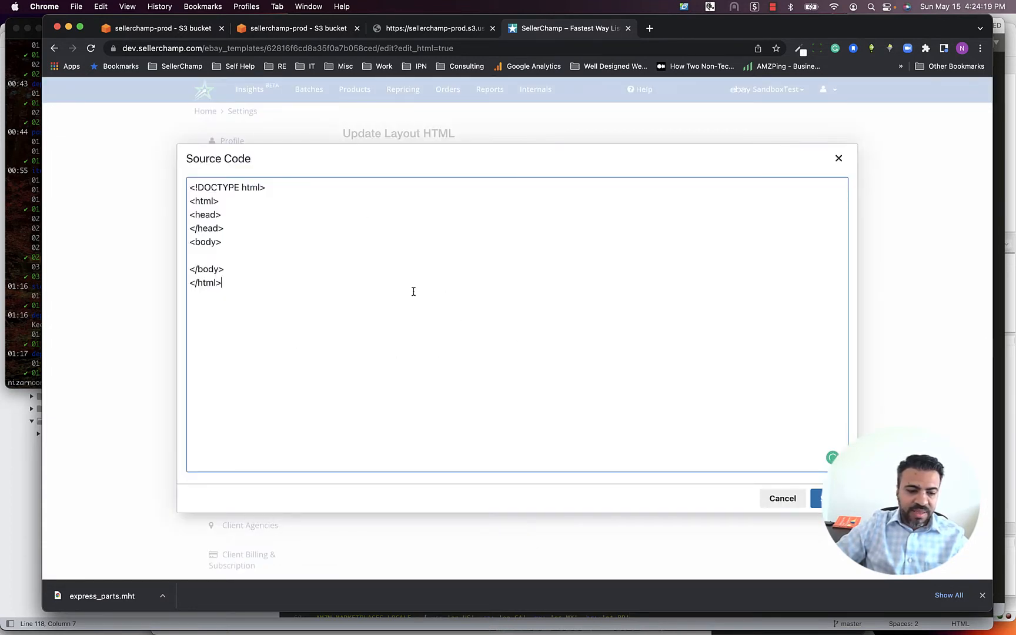
Replace the default source code with the complete HTML copied from the untitled file in Sublime Text
left_click_drag(237, 279, 98, 169)
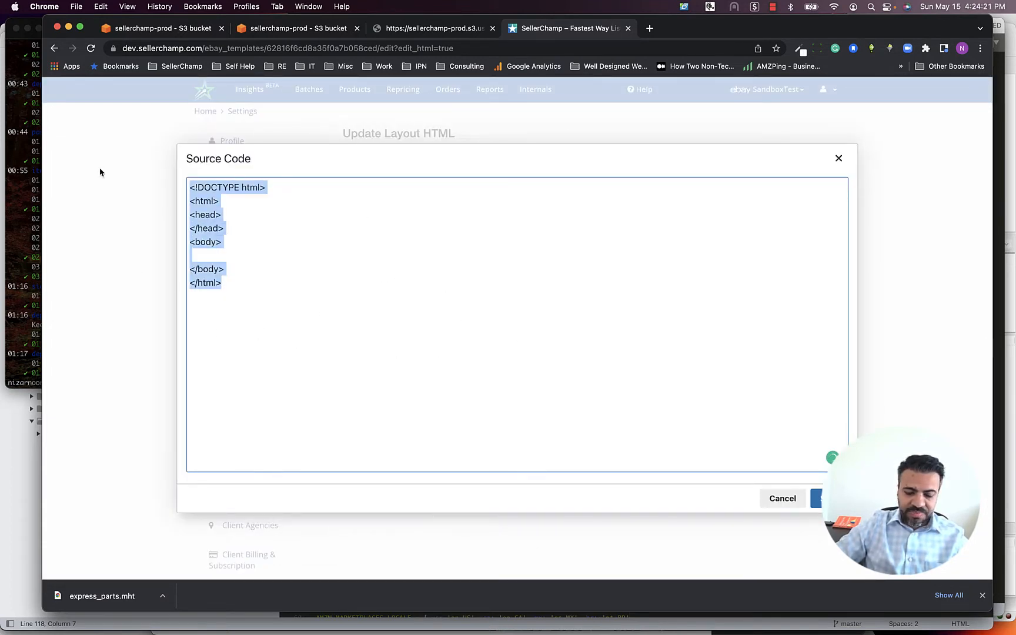
key("BackSpace")
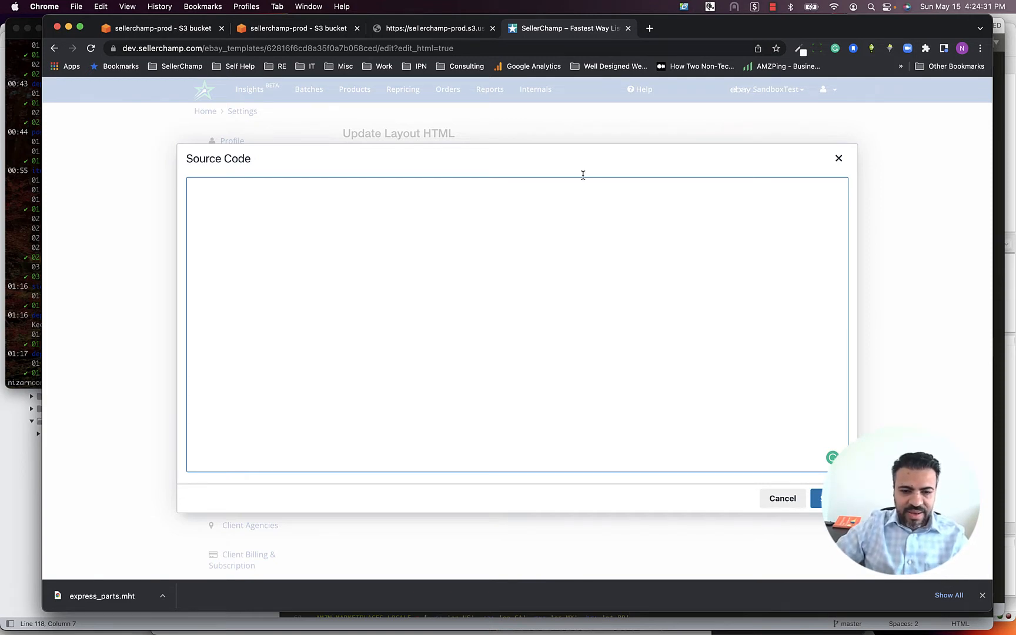
key("super+Tab")
key("super+Tab")
key("super+Tab")
key("super+Tab")
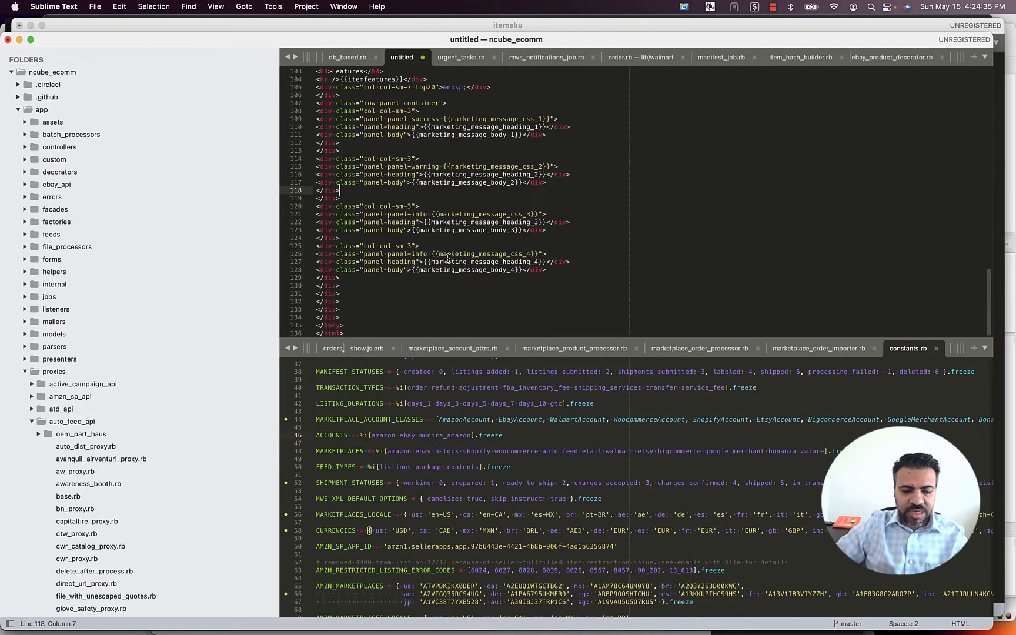
left_click(463, 327)
key("super+a")
key("super+c")
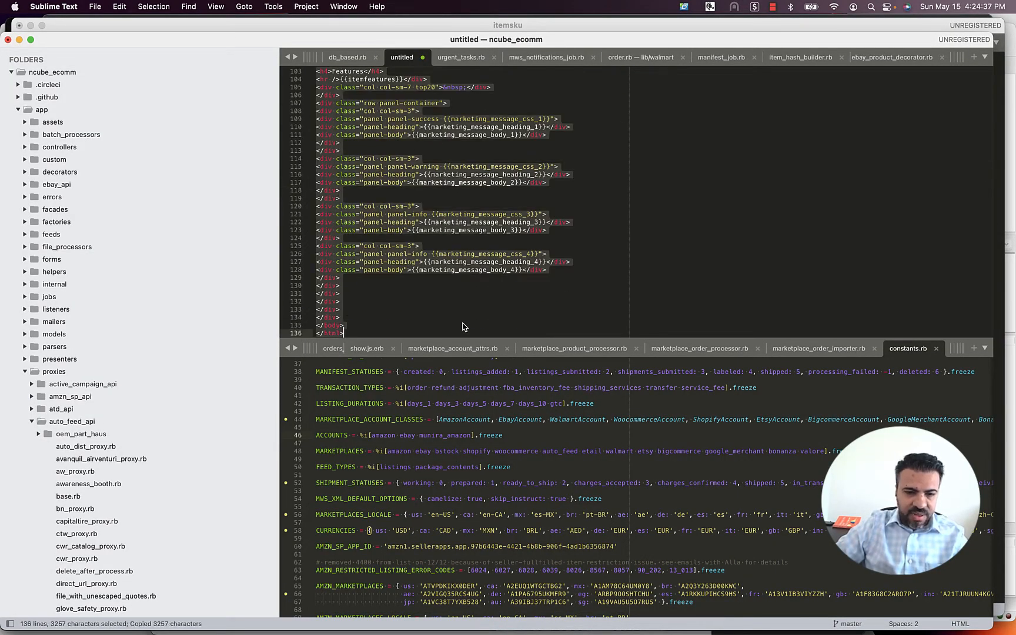
key("super+Tab")
key("super+v")
Look through the pasted source code and highlight the Bootstrap and Google Fonts stylesheet links
scroll(385, 321, "up", 5)
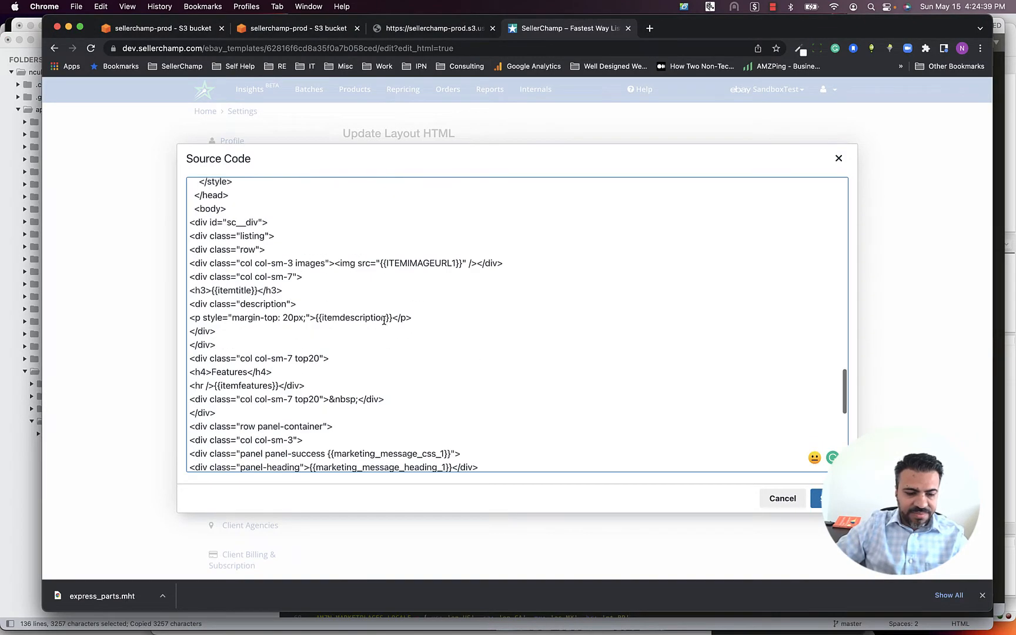
scroll(385, 320, "up", 5)
scroll(384, 321, "down", 20)
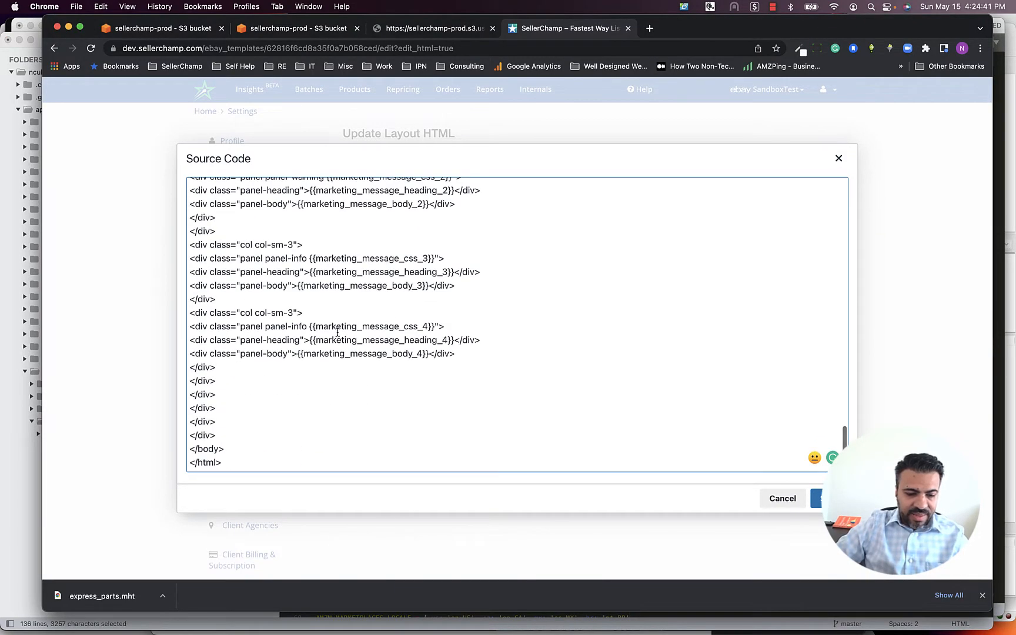
scroll(424, 312, "up", 20)
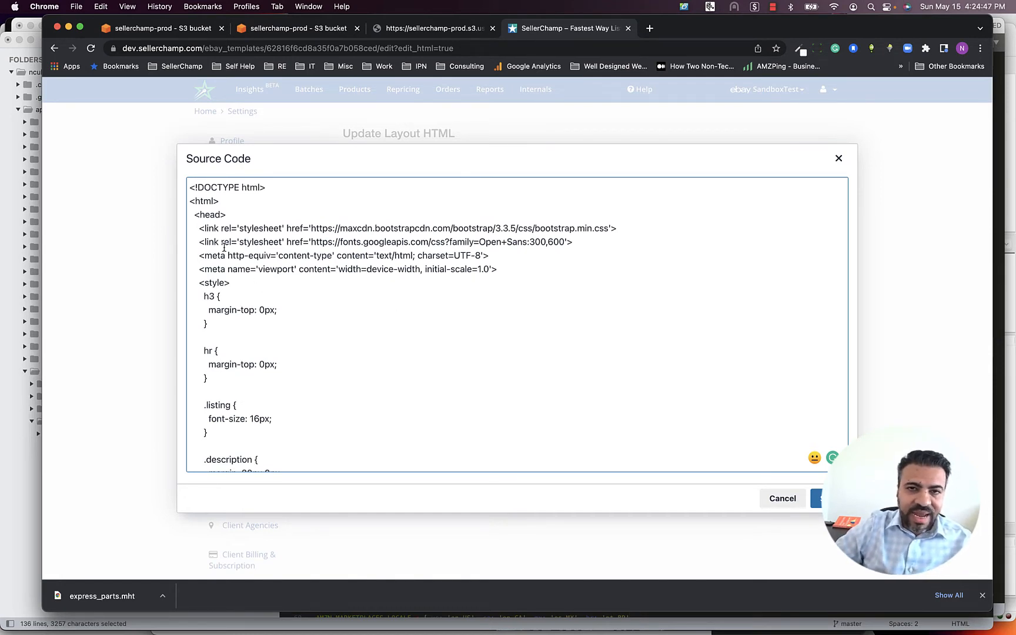
left_click_drag(200, 227, 600, 237)
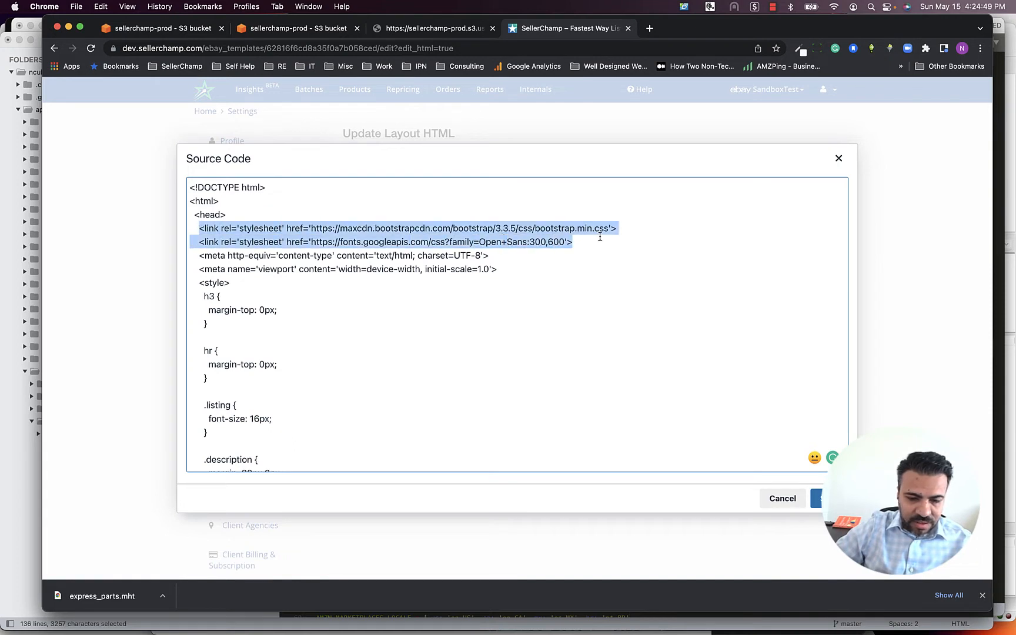
left_click(511, 309)
scroll(418, 363, "down", 3)
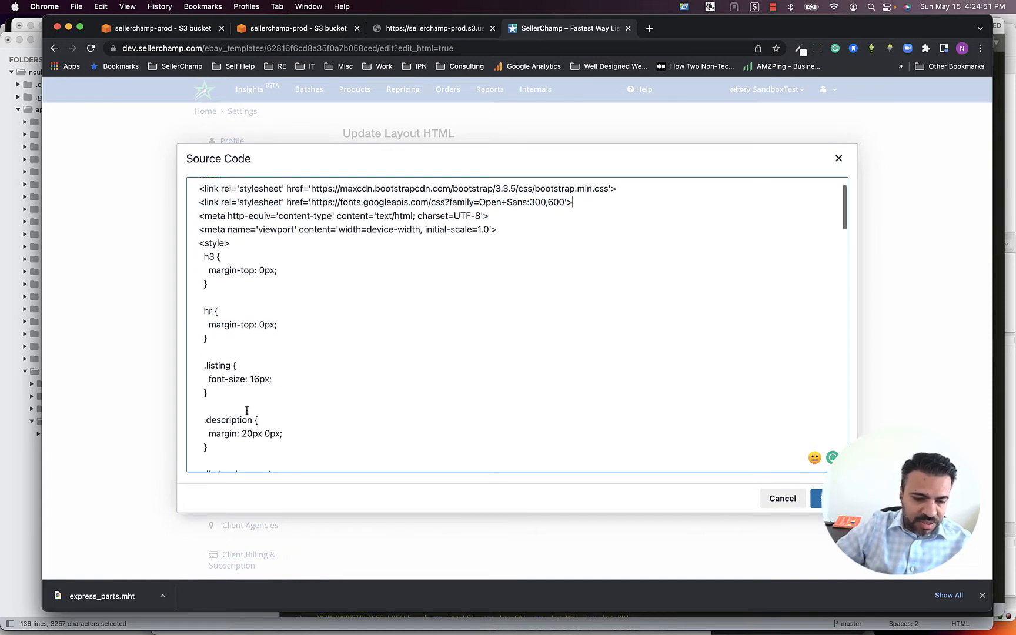
Highlight the opening head tag and the lines from the DOCTYPE to it, and examine the CSS rules below
scroll(244, 379, "up", 3)
left_click_drag(195, 216, 261, 215)
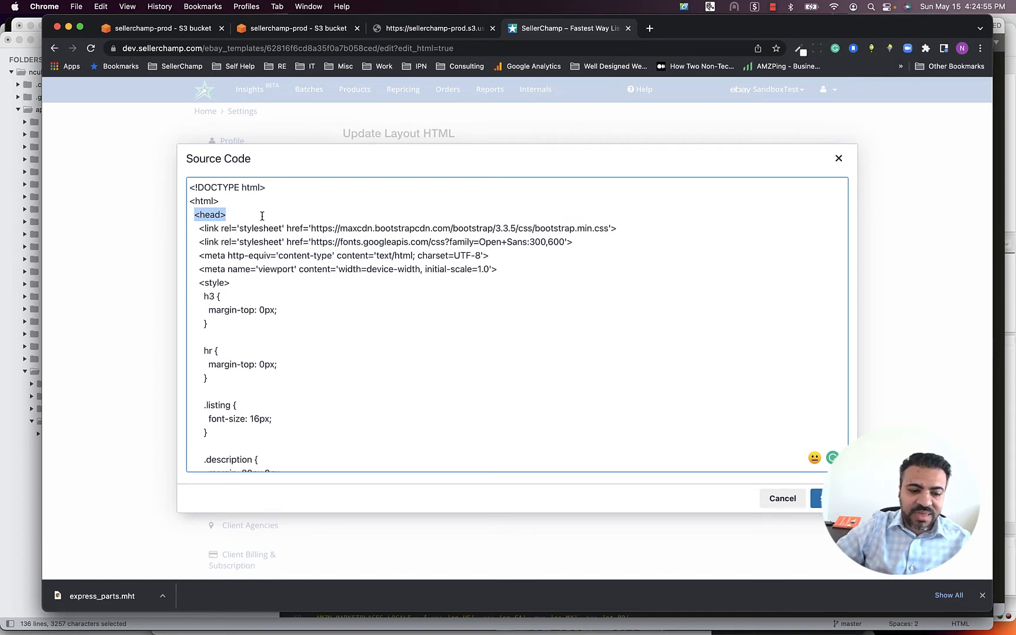
left_click(272, 317)
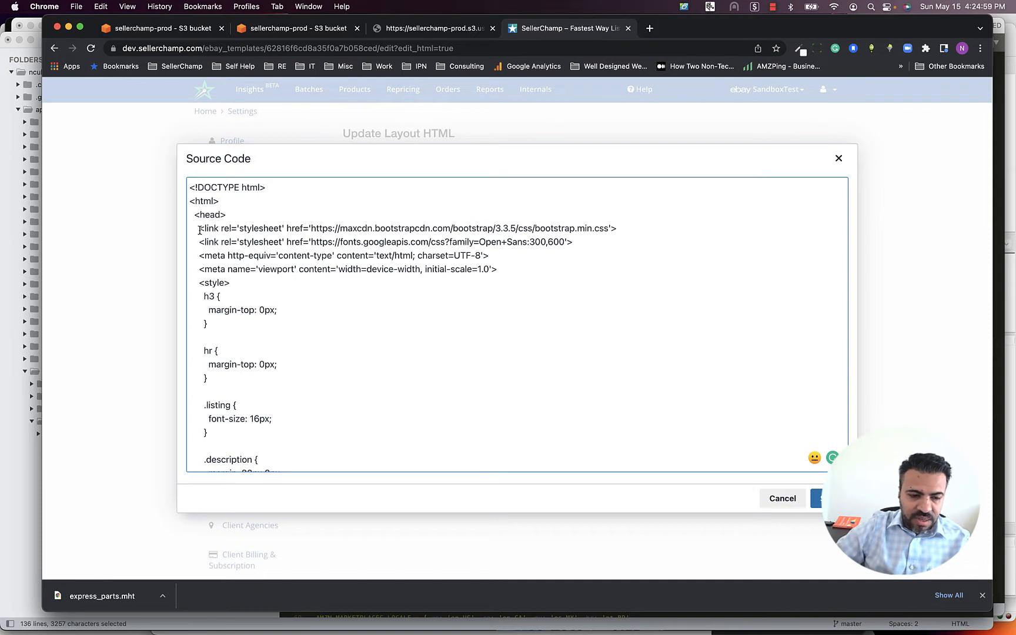
left_click_drag(231, 215, 146, 185)
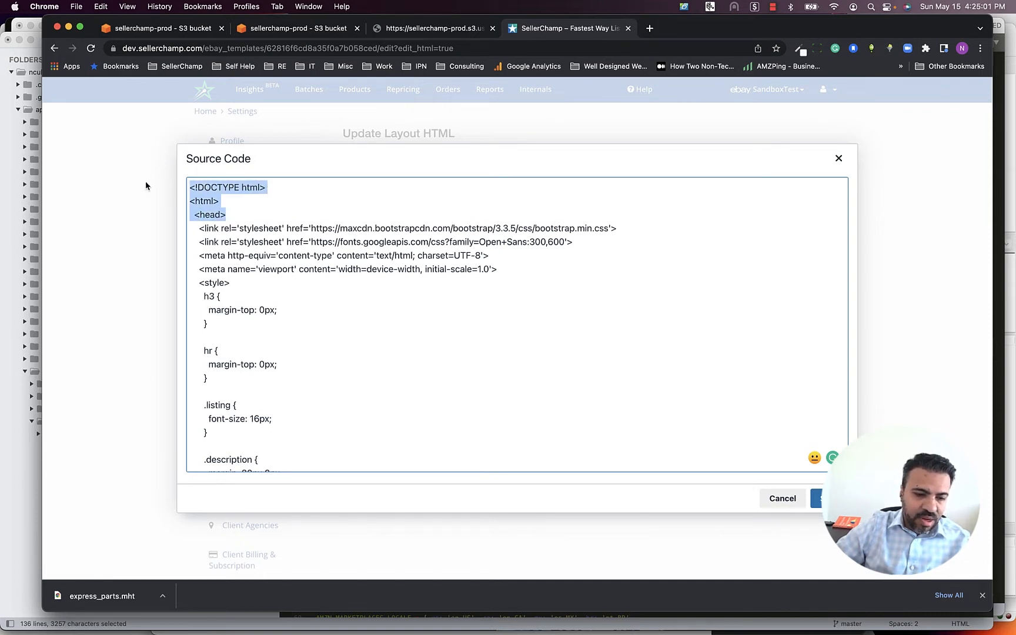
scroll(298, 350, "down", 3)
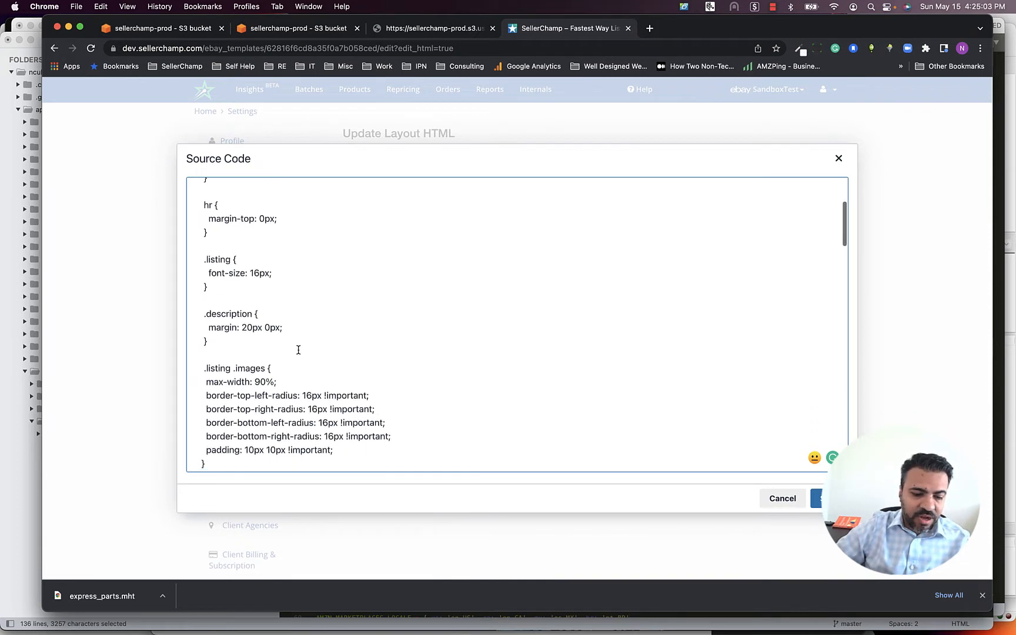
scroll(298, 350, "up", 3)
left_click(260, 216)
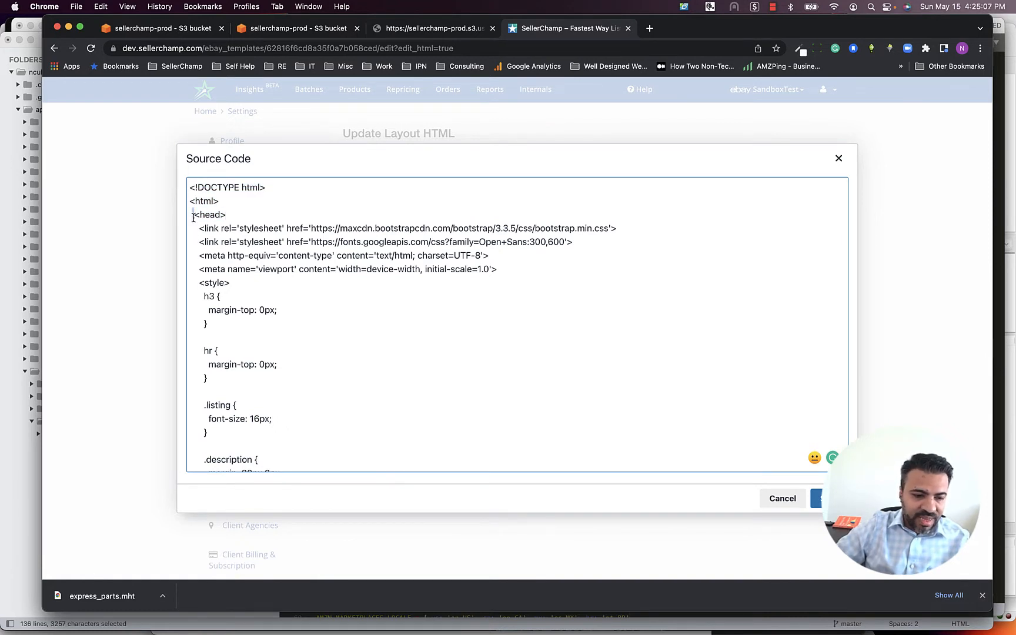
left_click_drag(193, 218, 258, 218)
left_click(228, 212)
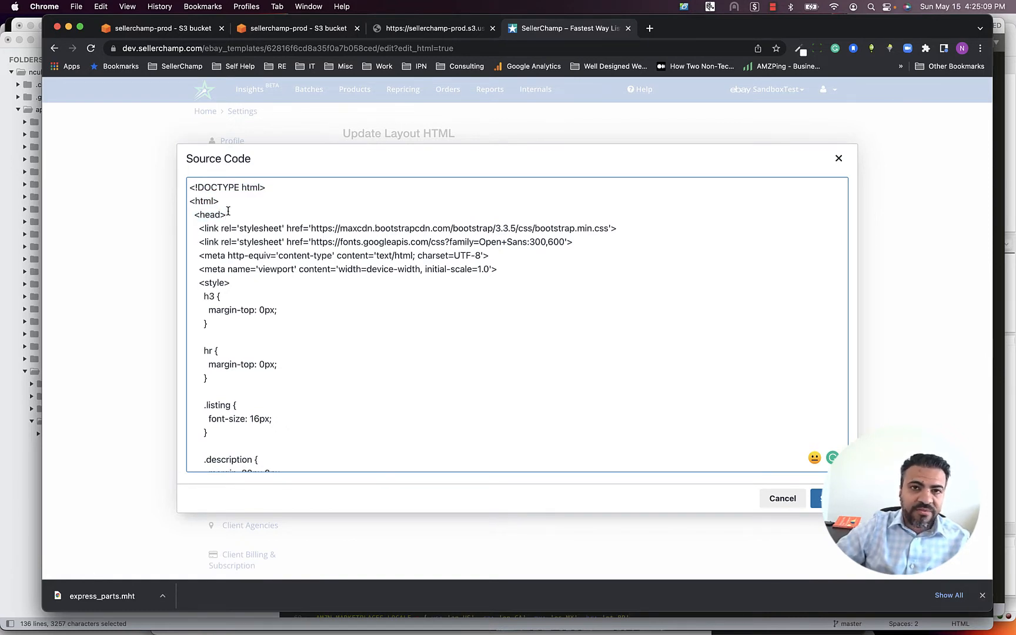
double_click(210, 215)
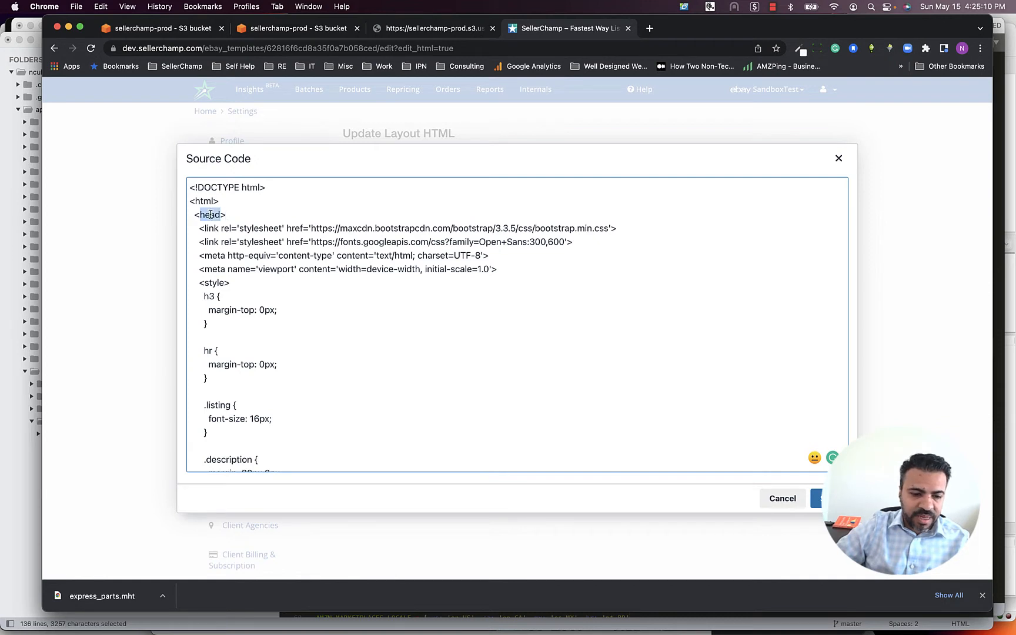
left_click(258, 220)
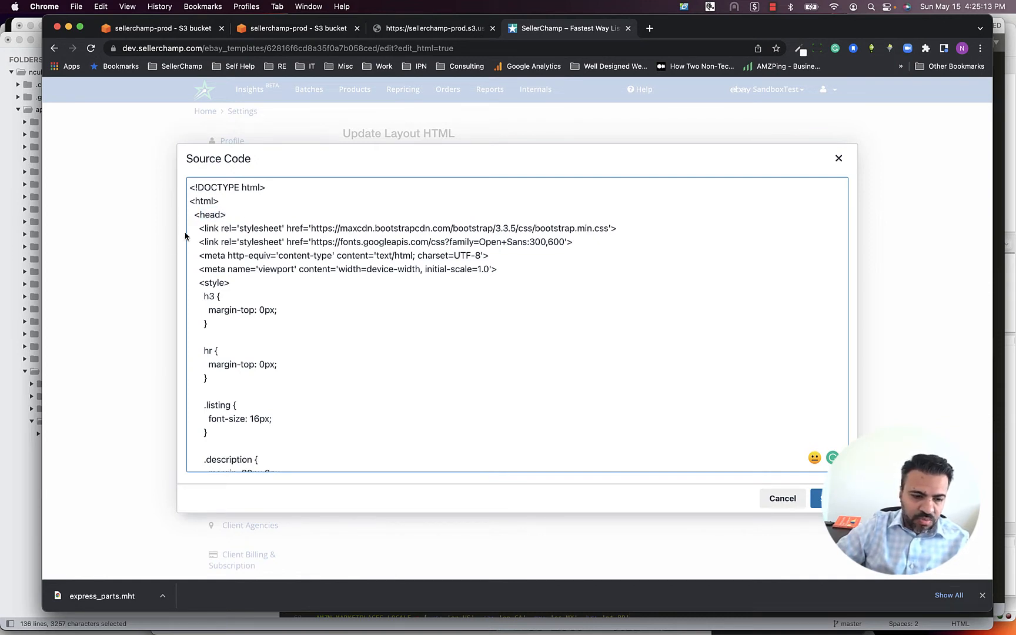
Look through the pasted source code down to the body's dynamic tags, and close the source code without saving it
scroll(203, 273, "down", 20)
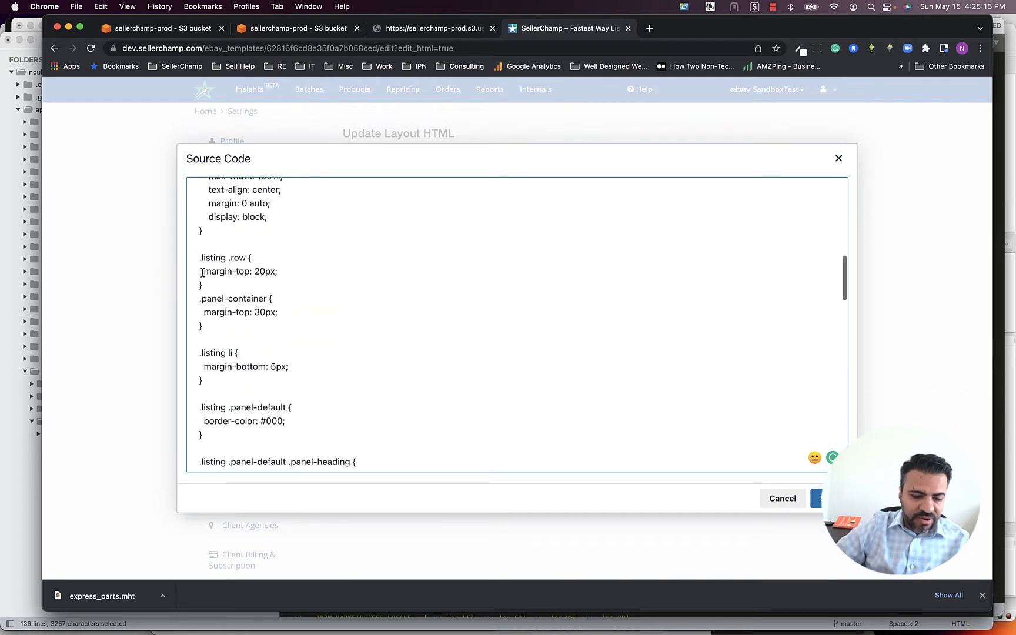
scroll(203, 273, "up", 1)
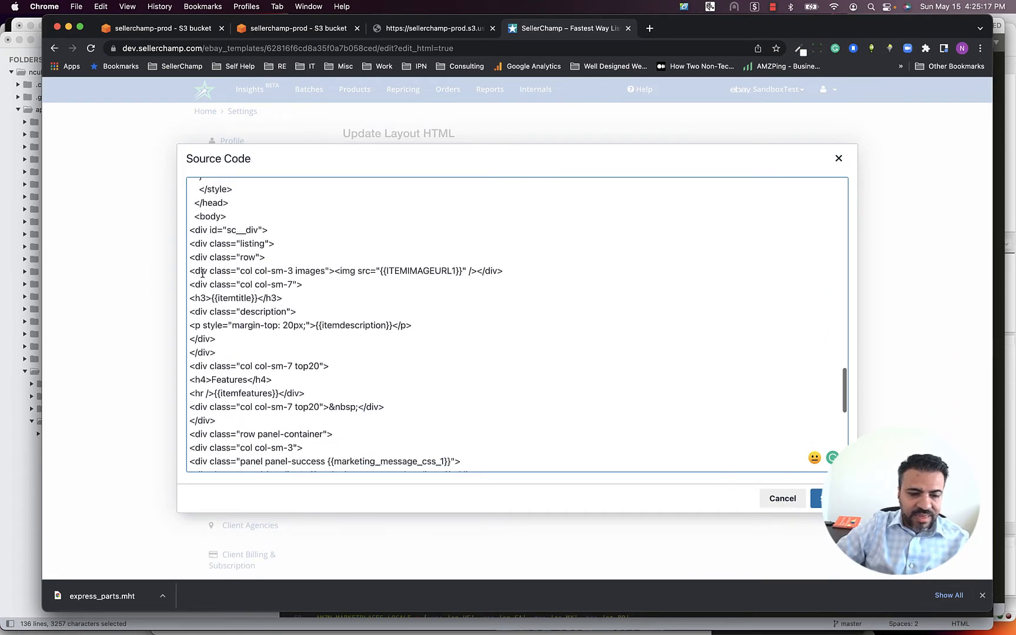
scroll(203, 272, "down", 10)
scroll(288, 334, "up", 20)
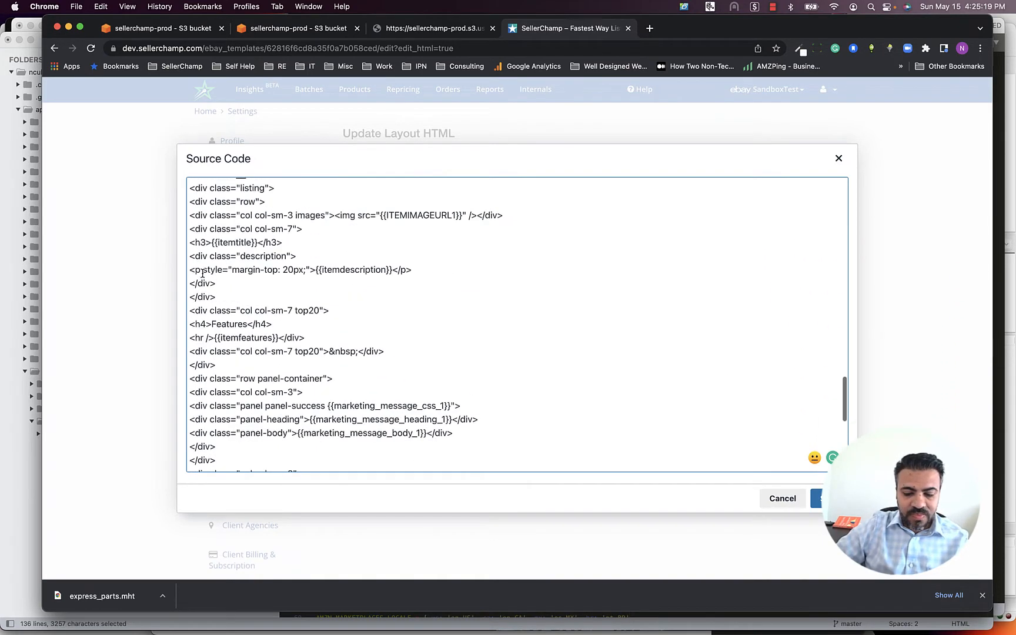
left_click(775, 499)
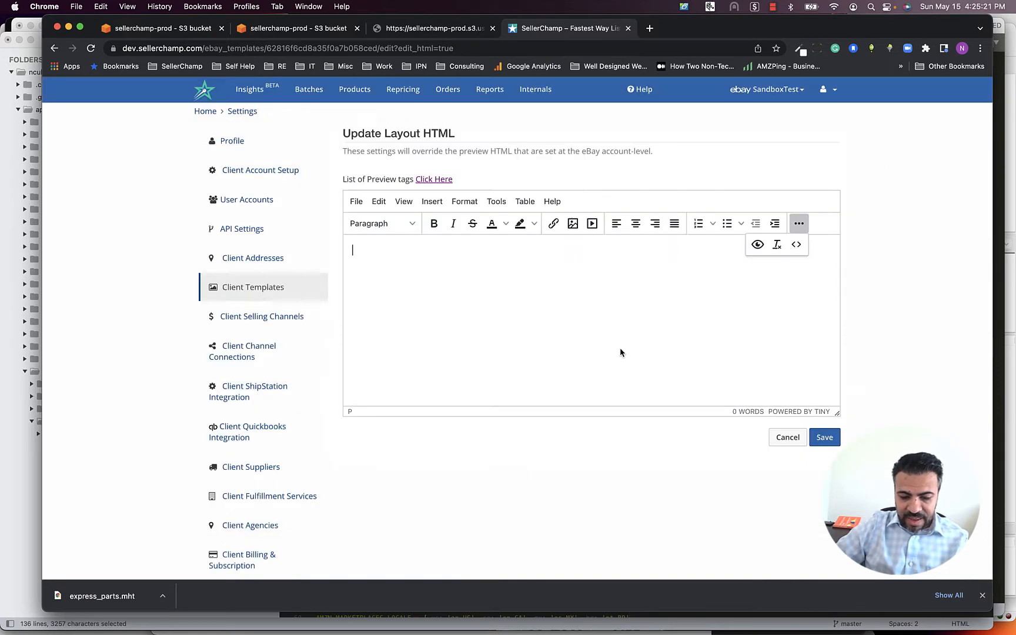
Open ebay.com in a new browser tab and open the smartwatch listing from Today's Deals
left_click(649, 28)
type("ebay.com")
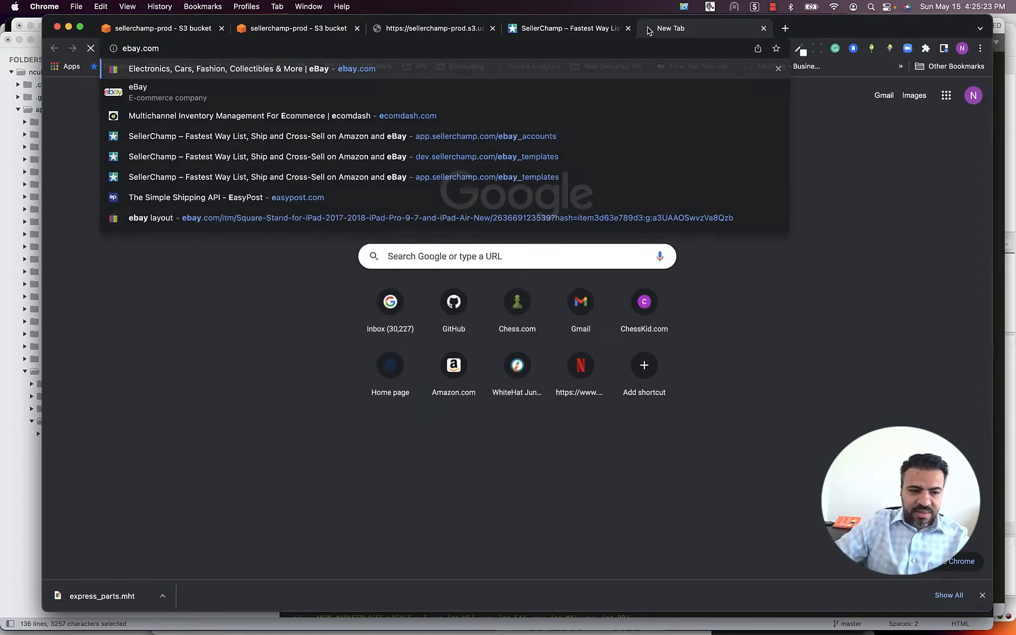
key("Return")
scroll(592, 264, "down", 10)
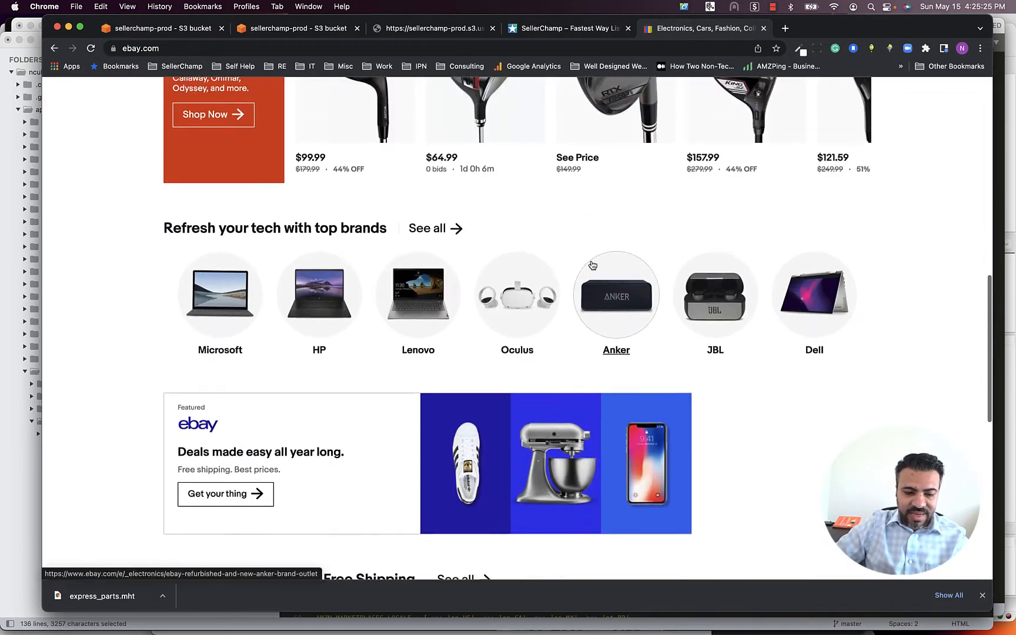
scroll(438, 255, "up", 3)
scroll(385, 365, "down", 1)
scroll(385, 365, "down", 12)
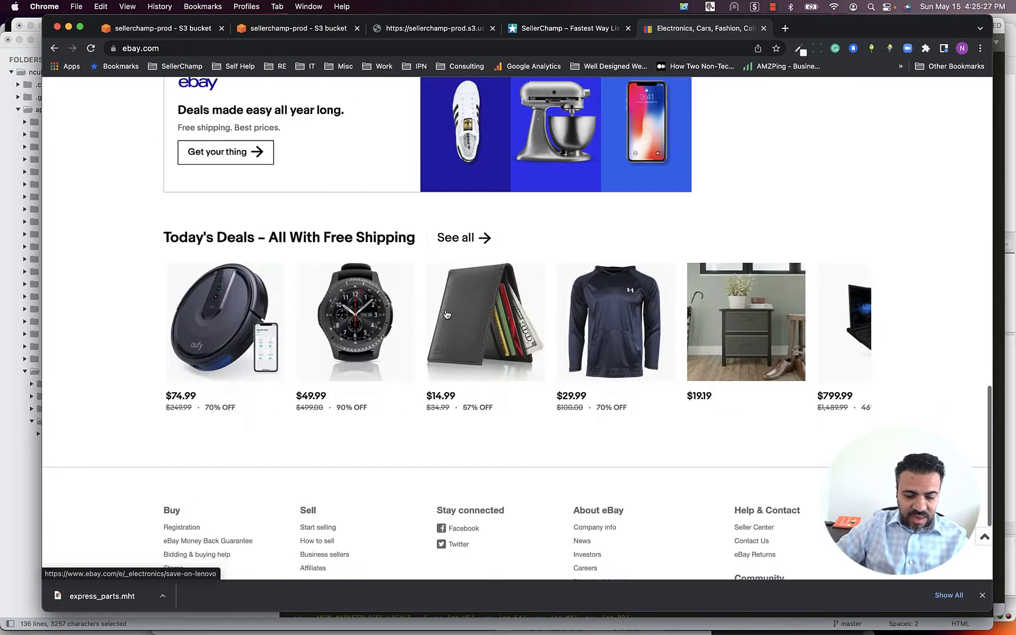
scroll(379, 254, "up", 3)
left_click(379, 254)
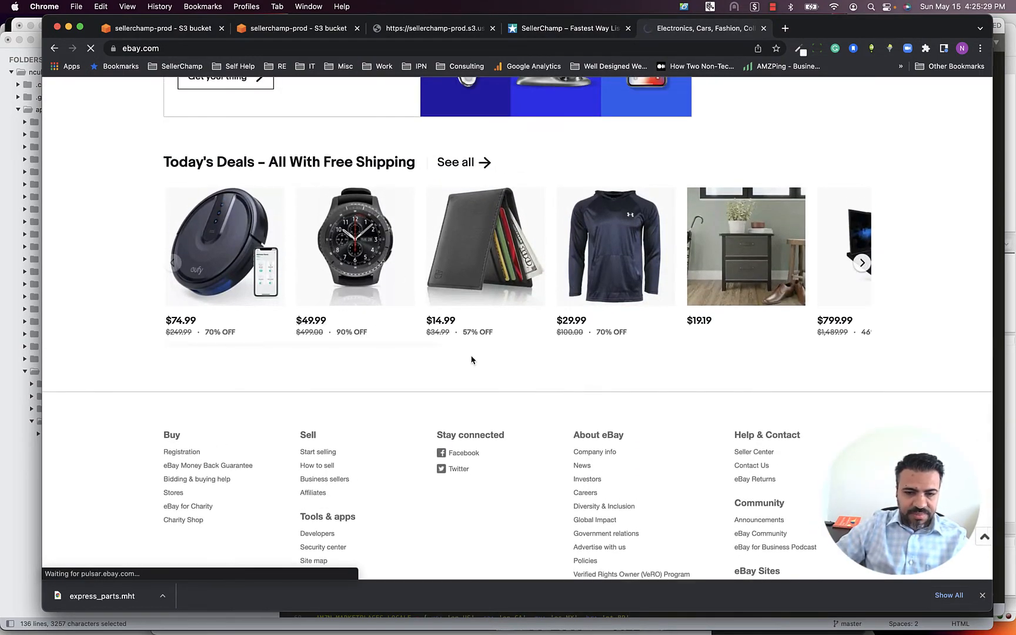
Examine the custom design of the smartwatch listing's description, including its header, categories, image gallery and product description
scroll(471, 360, "down", 20)
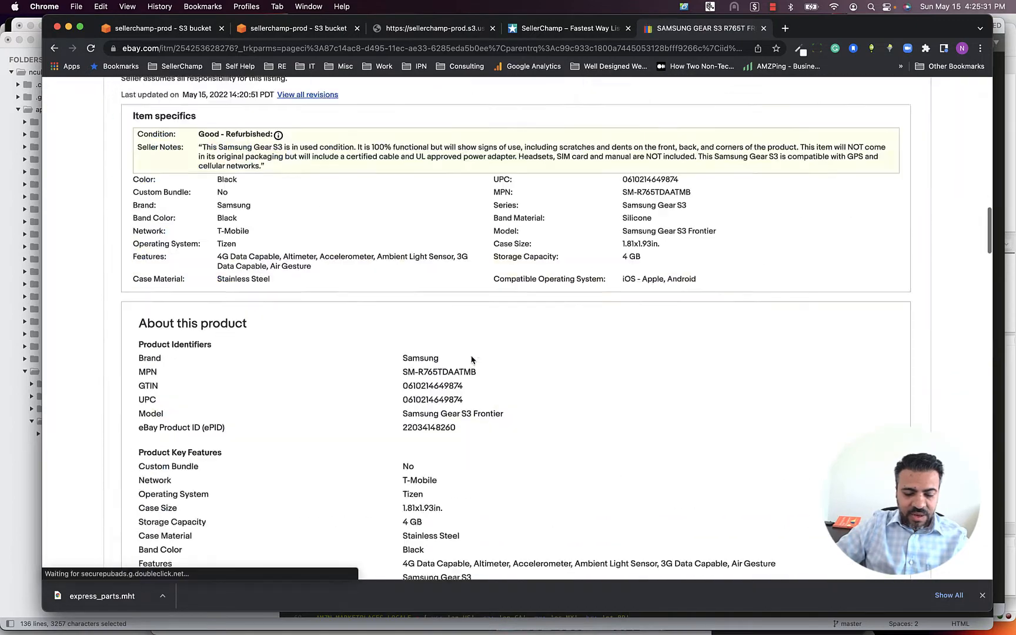
scroll(471, 360, "down", 5)
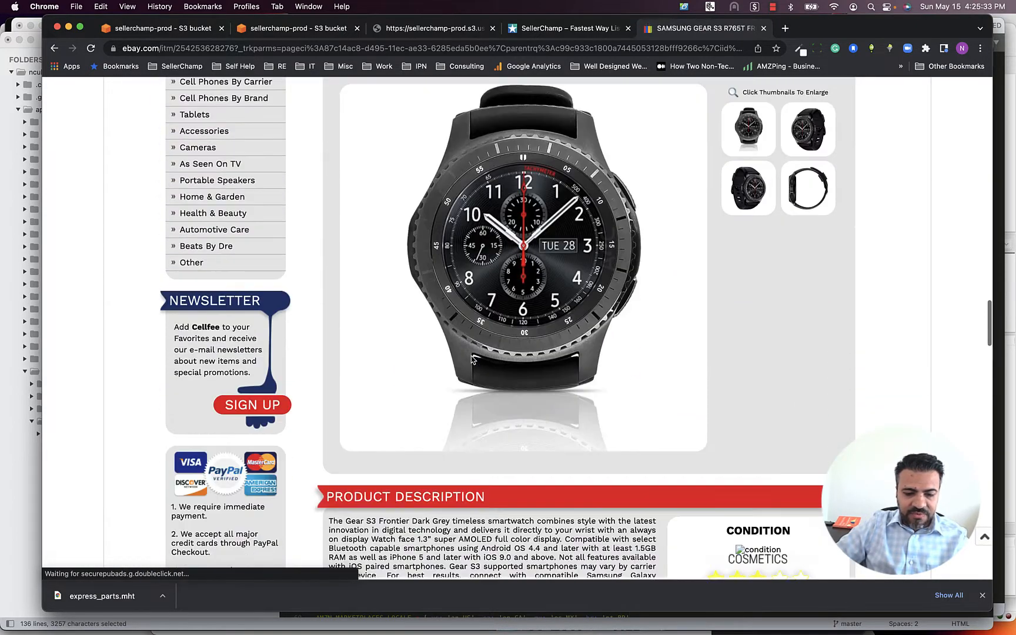
scroll(472, 360, "up", 2)
scroll(471, 360, "up", 3)
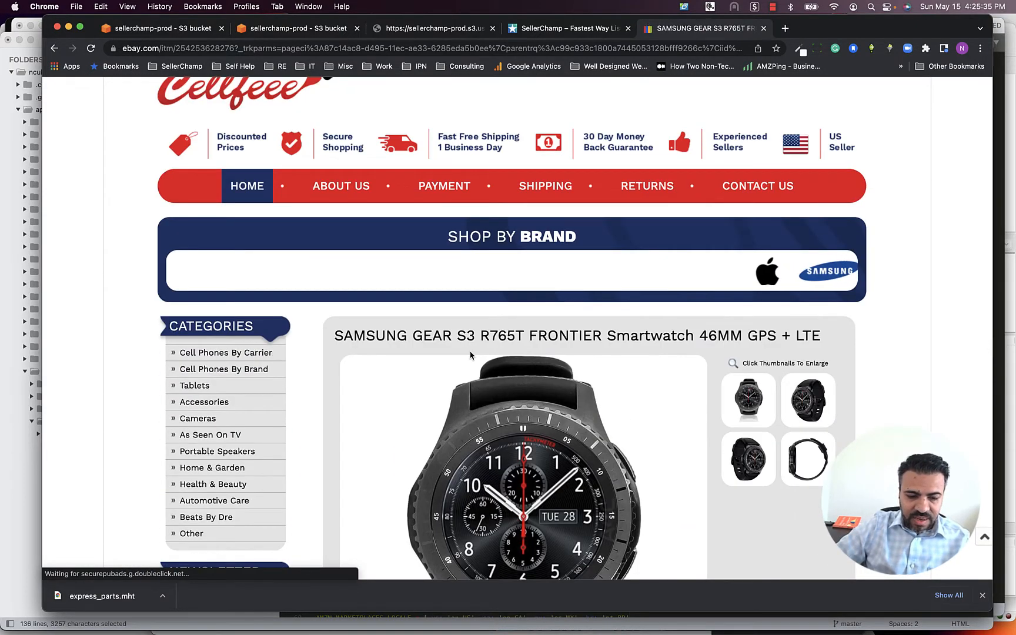
scroll(470, 356, "down", 1)
scroll(398, 309, "down", 3)
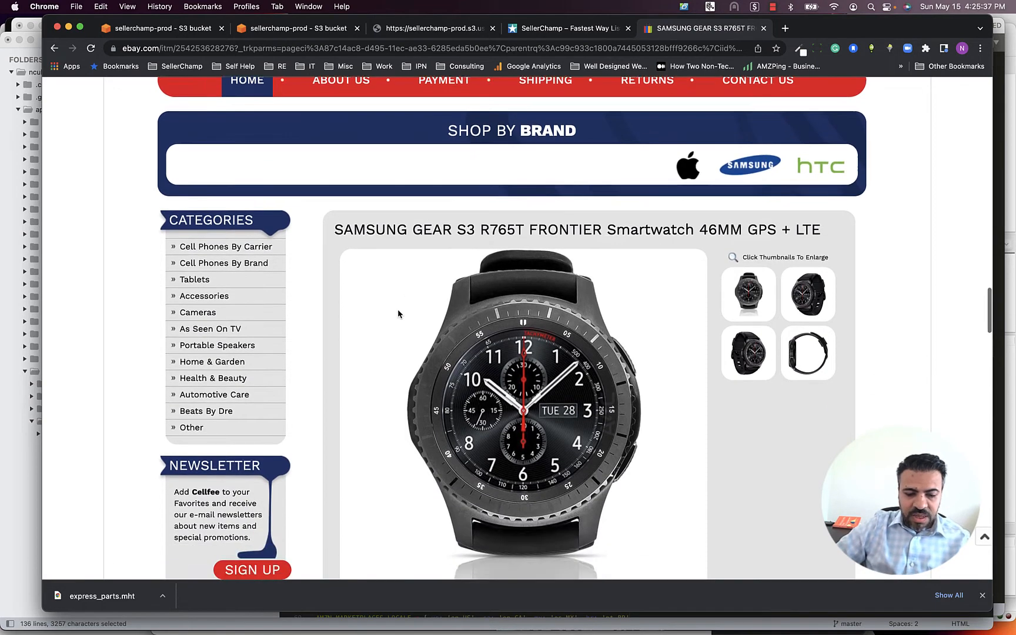
Inspect the title heading inside the listing description and enlarge the developer tools area
right_click(371, 207)
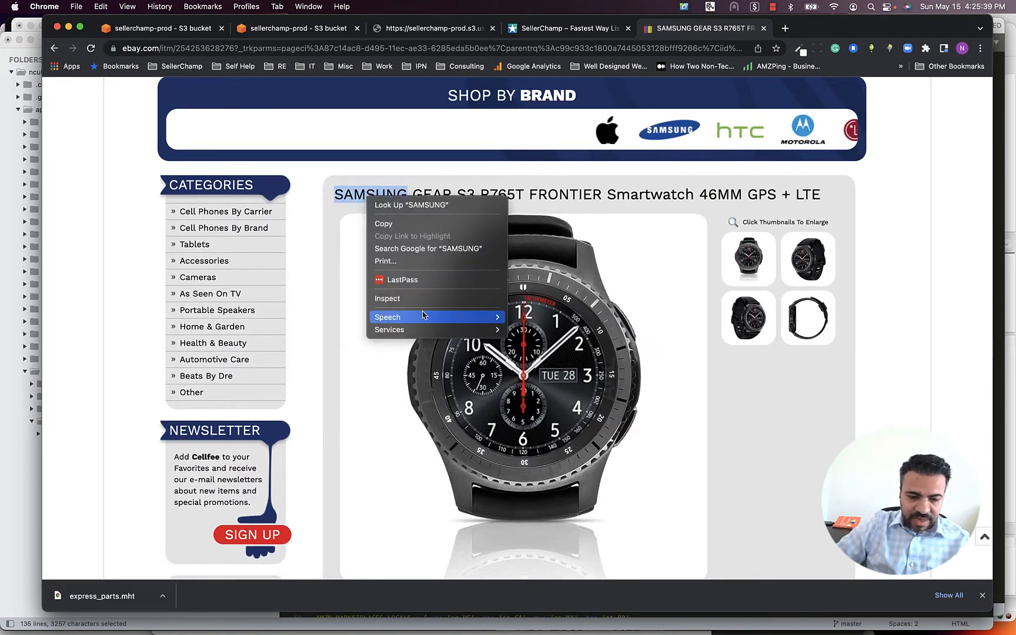
left_click(323, 276)
left_click(437, 193)
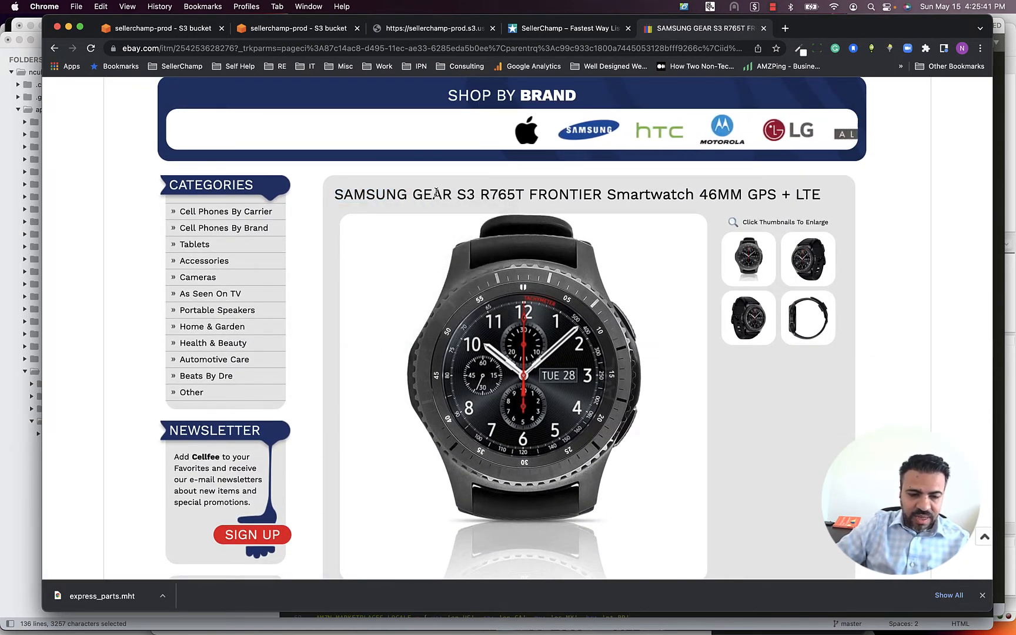
right_click(438, 194)
left_click(488, 293)
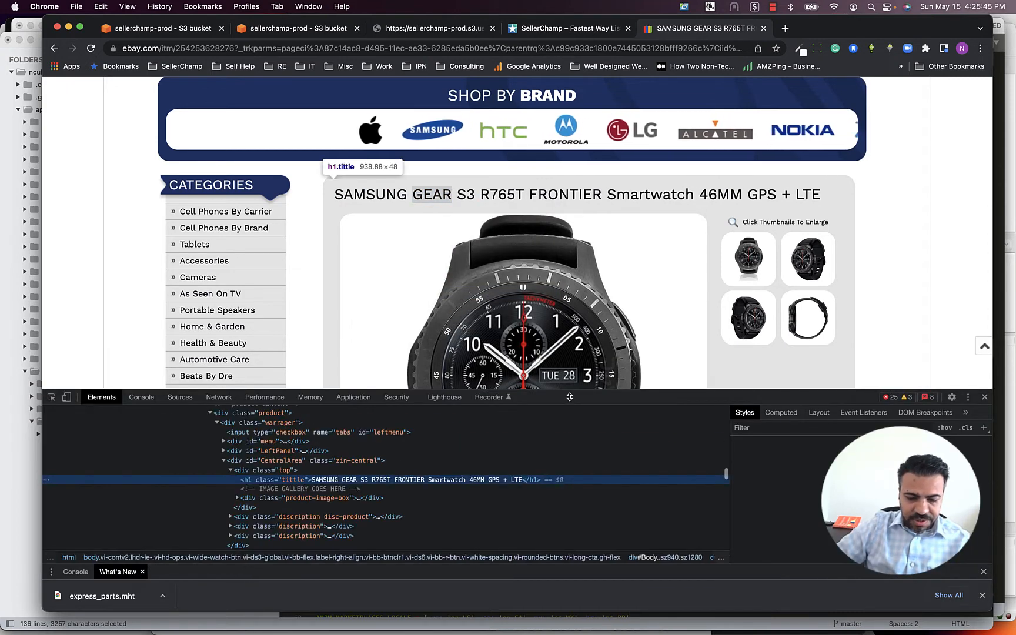
left_click_drag(571, 398, 571, 273)
Locate the ds_div container that wraps the listing description, collapse it, and copy its outerHTML
scroll(323, 365, "up", 2)
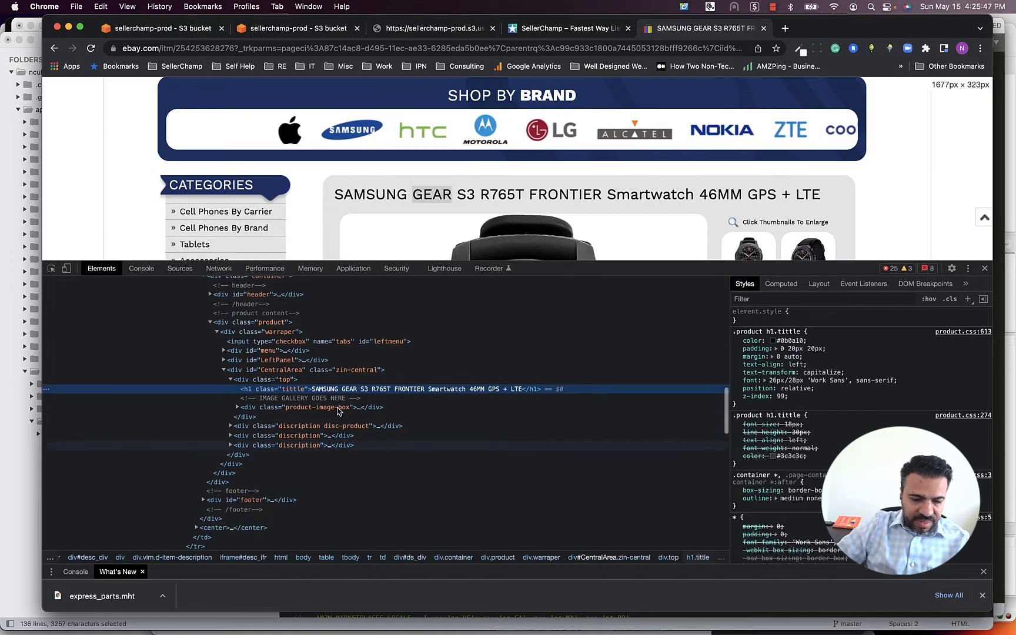
scroll(271, 393, "up", 6)
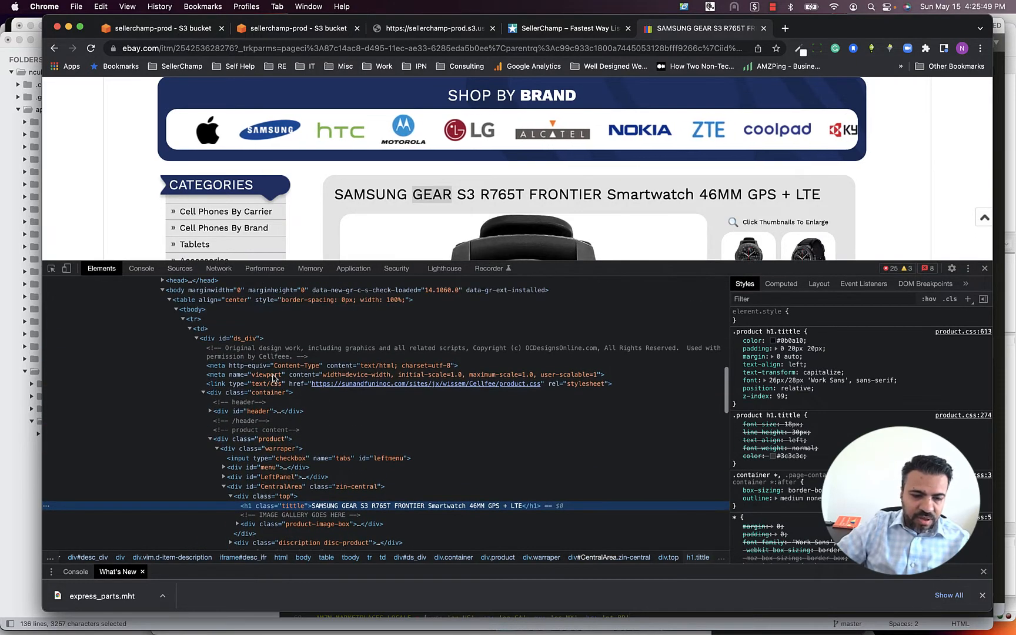
scroll(286, 399, "up", 1)
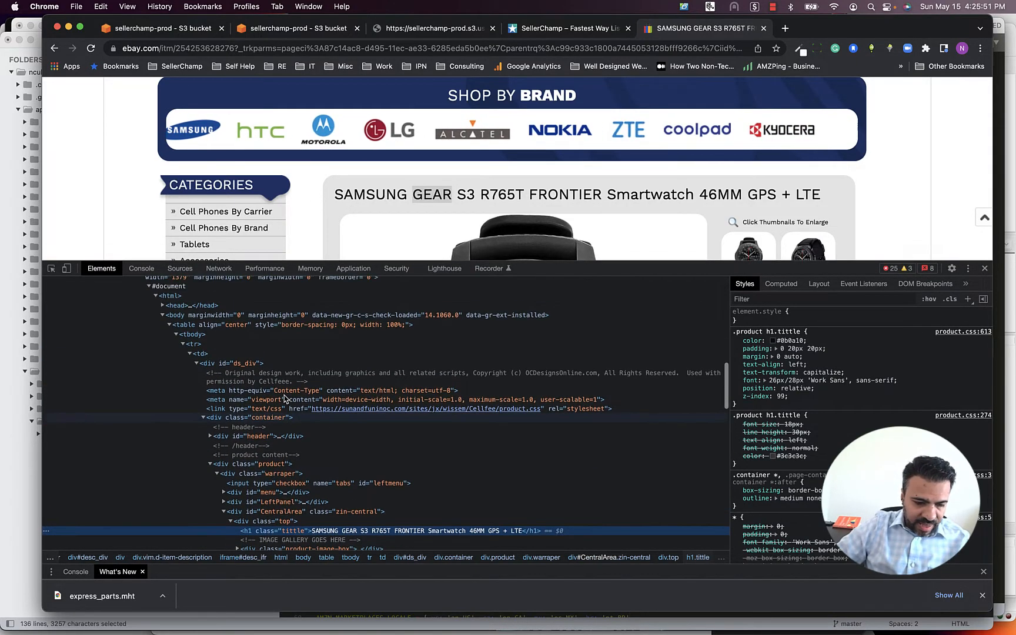
left_click(245, 365)
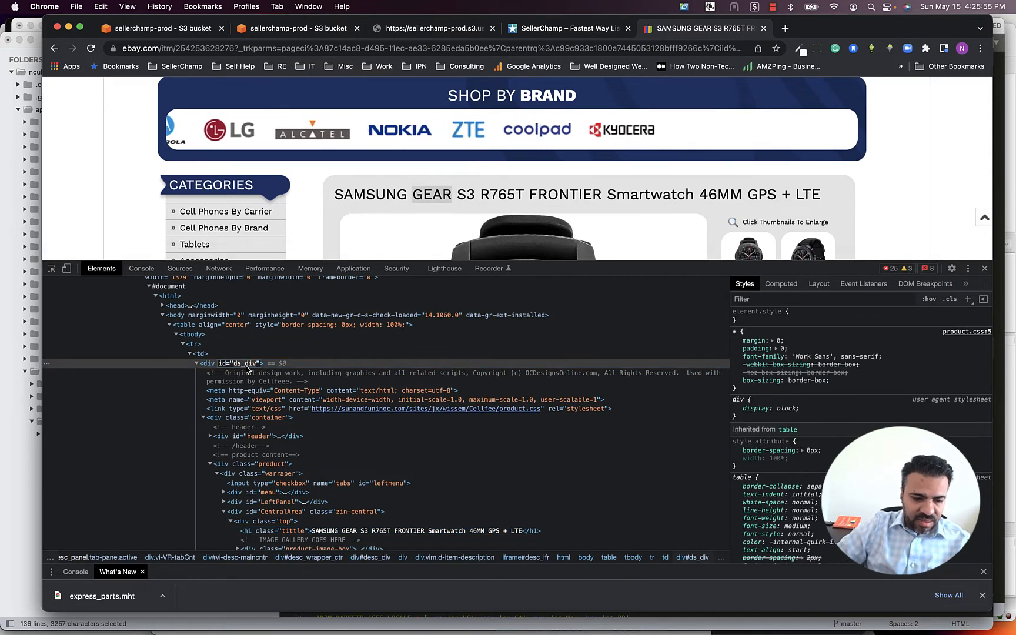
left_click(197, 364)
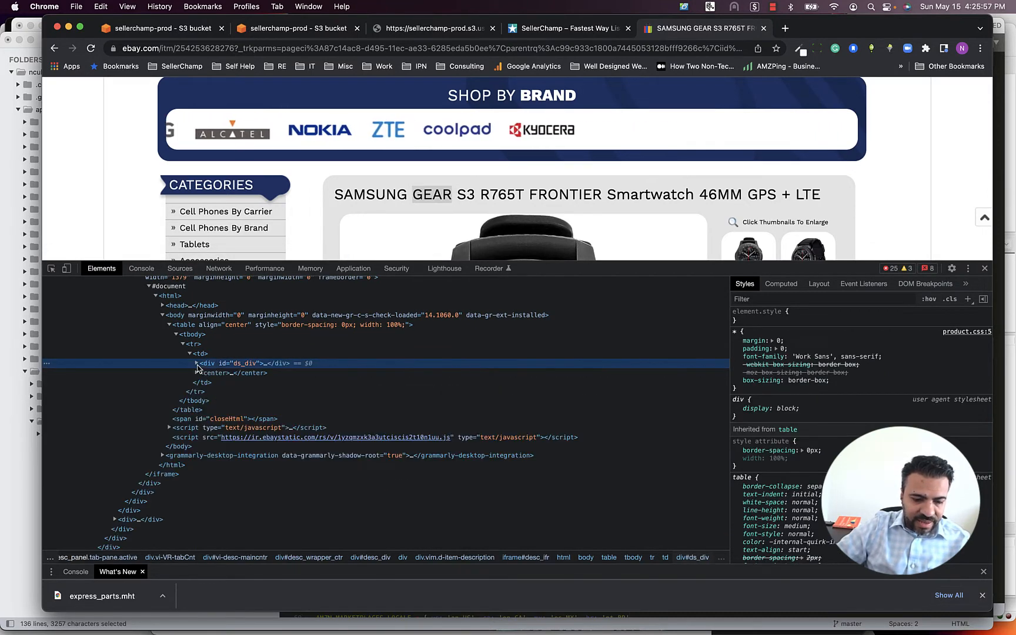
right_click(228, 366)
mouse_move(287, 447)
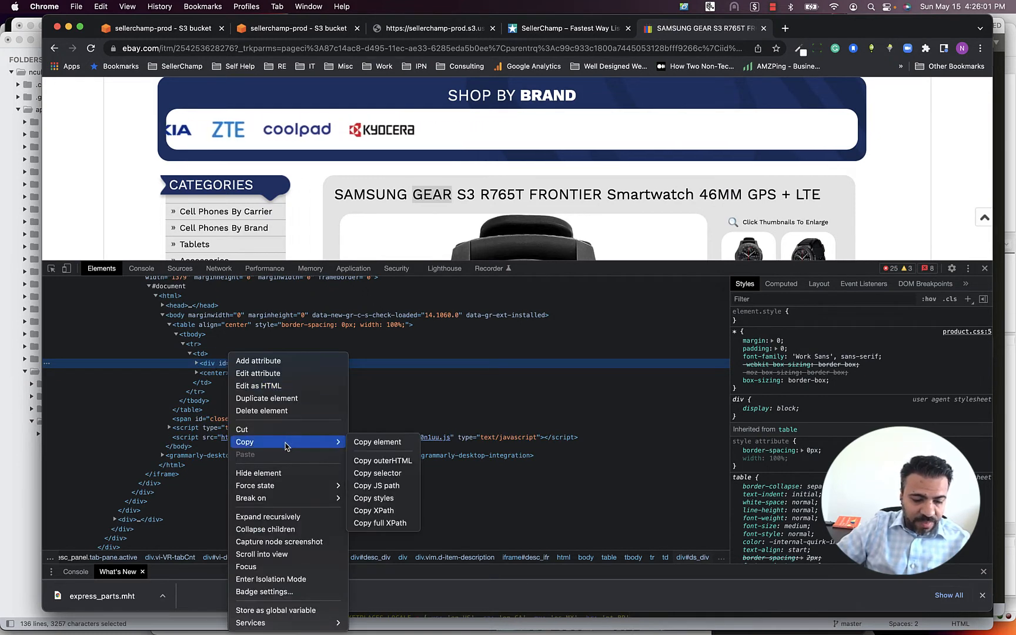
left_click(397, 462)
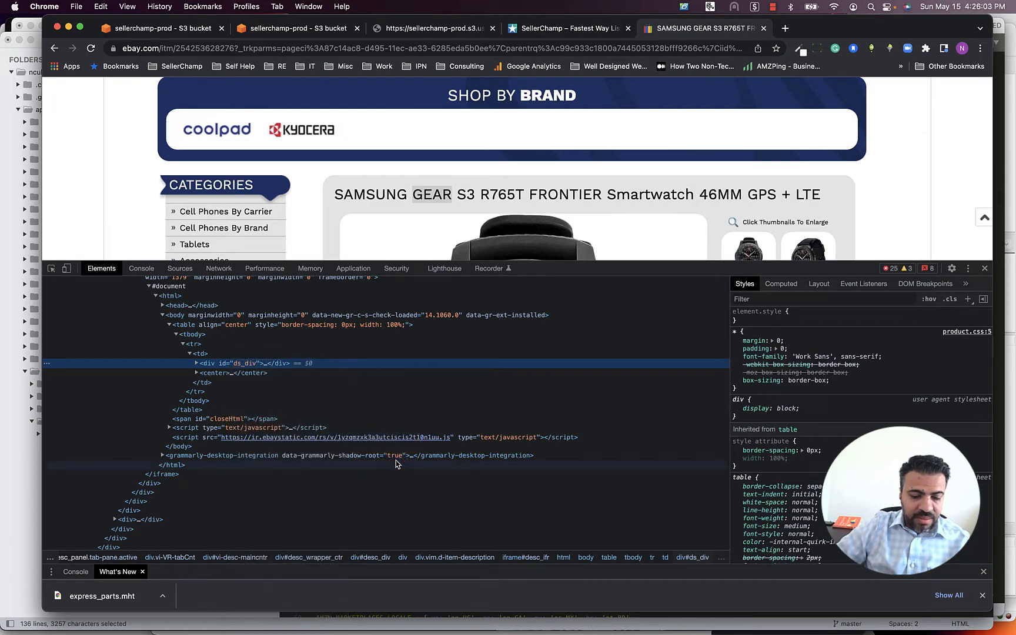
Paste the copied HTML into a new file in Sublime Text and highlight the meta tags and stylesheet link near its start
key("super+Tab")
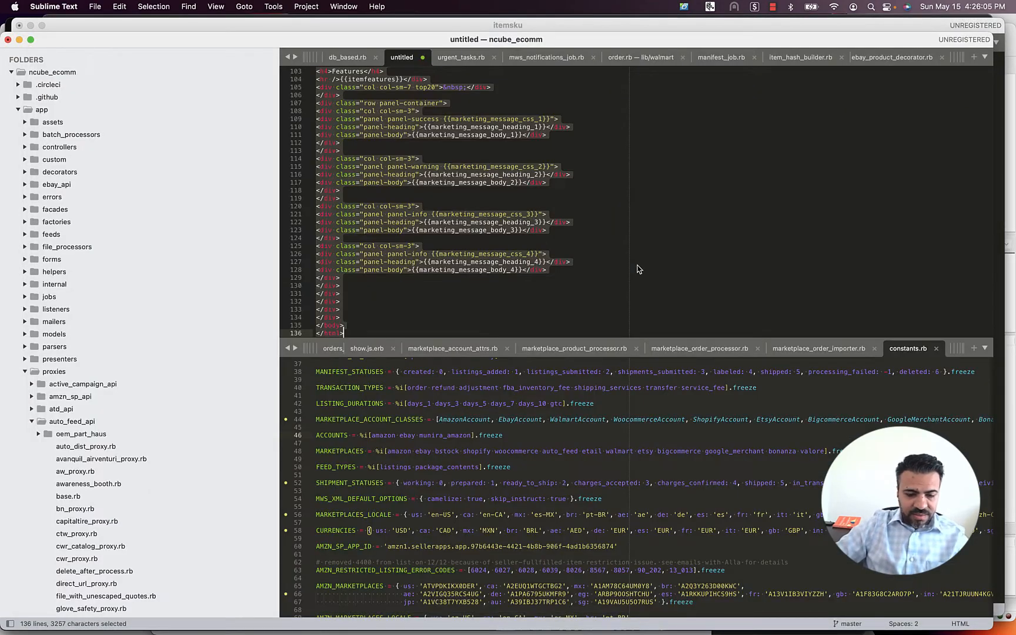
key("super+n")
key("super+v")
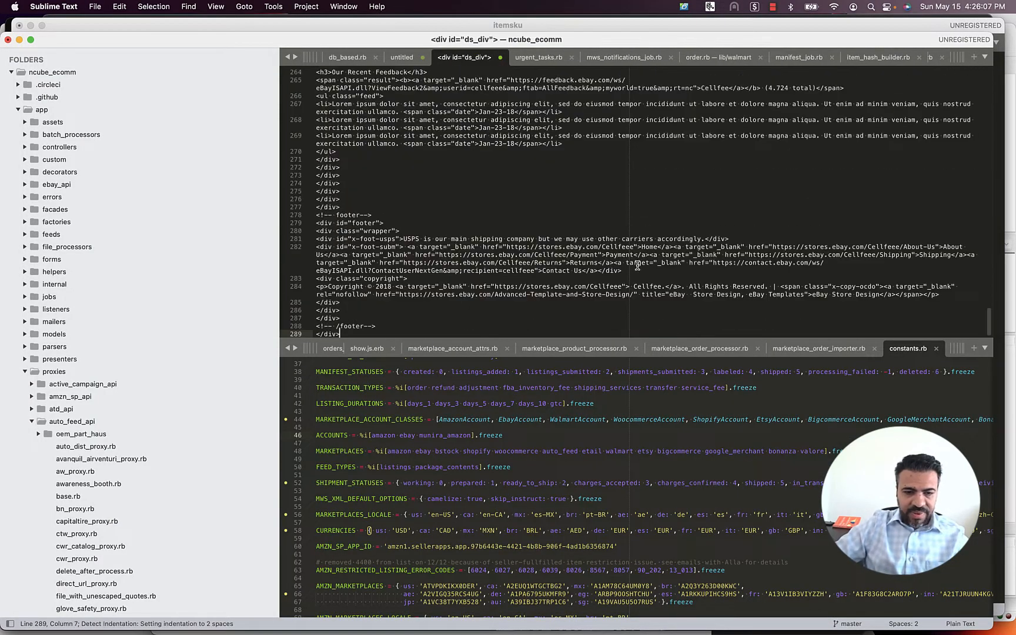
scroll(529, 228, "up", 20)
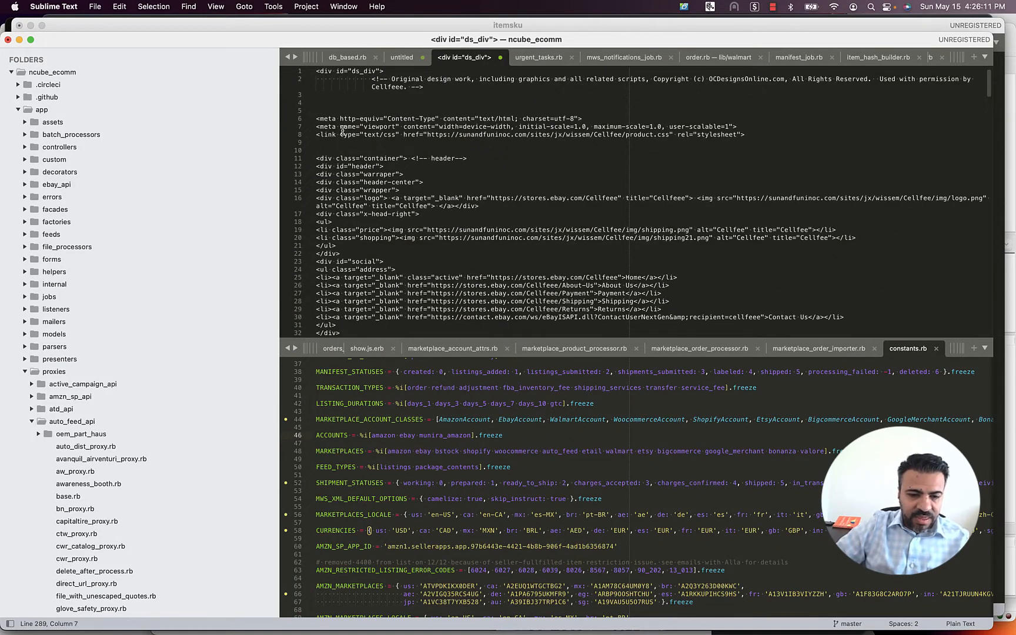
triple_click(315, 136)
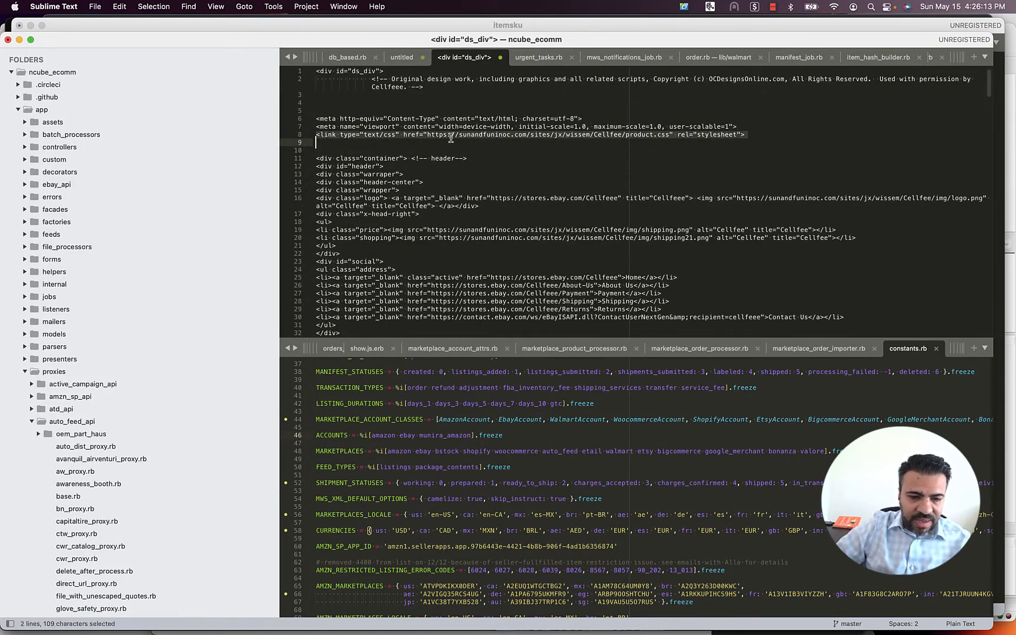
left_click_drag(745, 135, 299, 115)
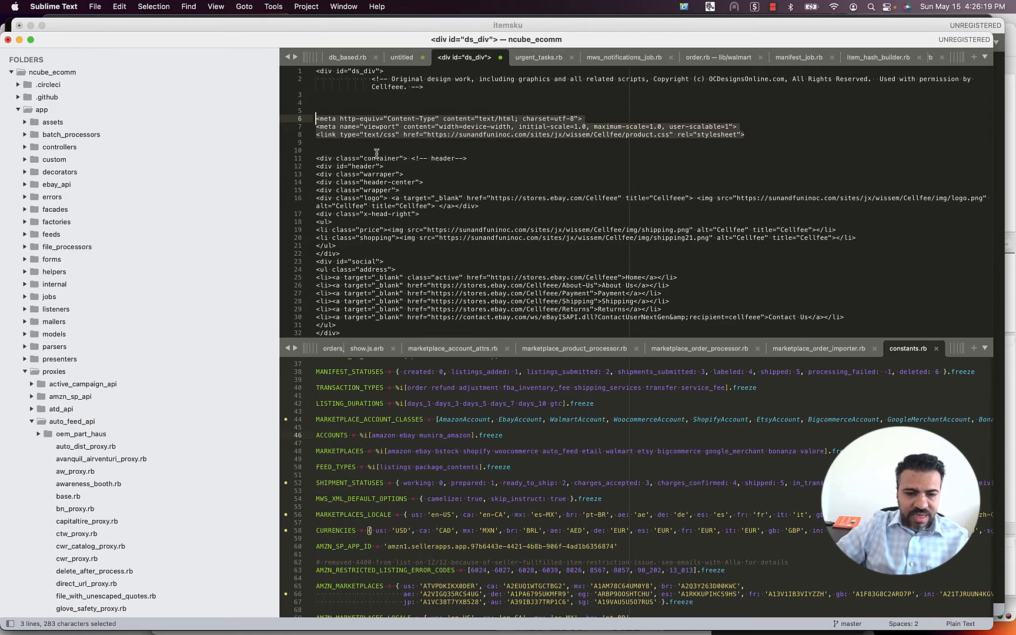
Add an opening html tag and an empty head section above the ds_div container
left_click(322, 73)
key("Return")
key("Up")
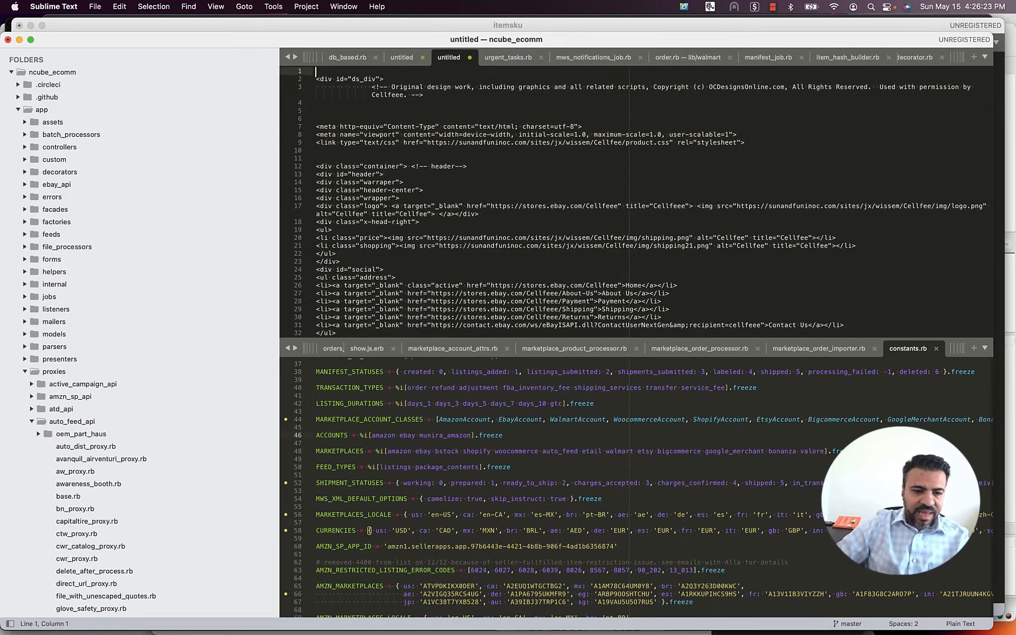
type("<html>")
key("Return")
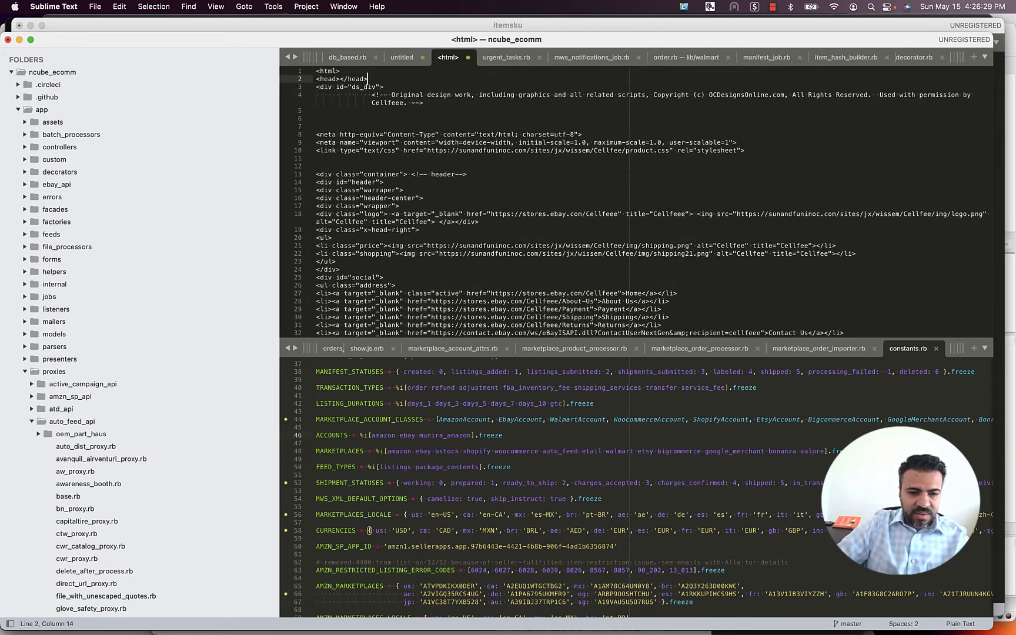
key("Left")
key("Left")
key("Return")
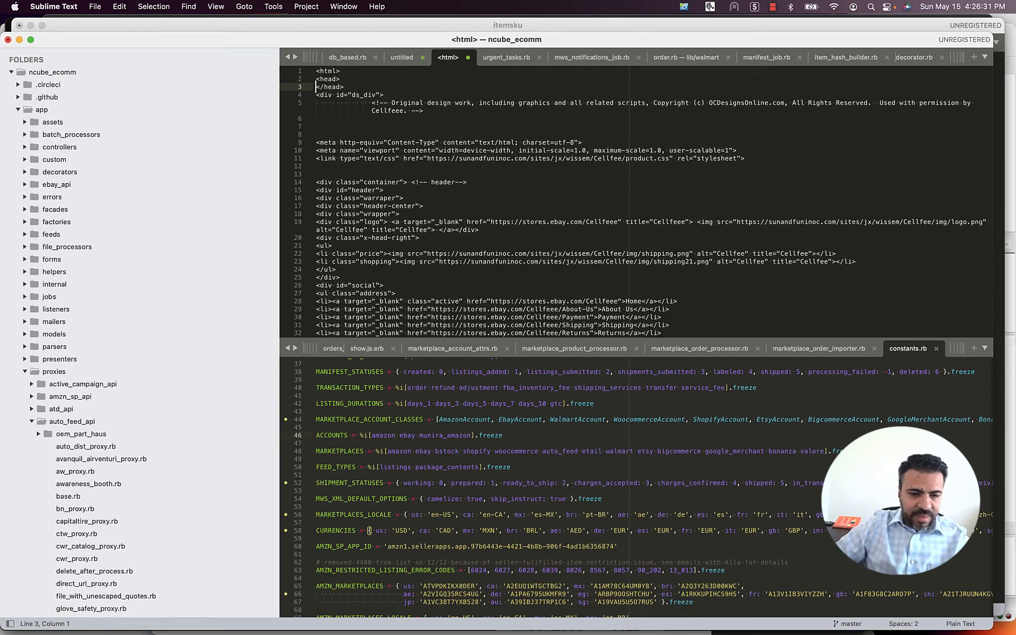
Move the Content-Type and viewport meta tags and the product.css stylesheet link into the head section
left_click_drag(745, 158, 269, 143)
key("super+x")
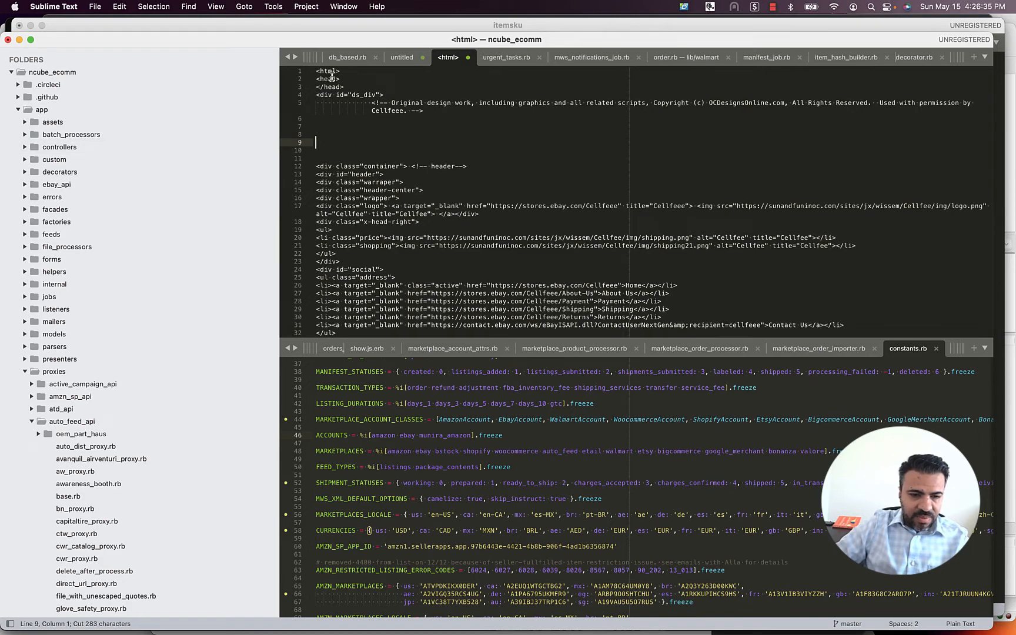
left_click(350, 77)
key("Return")
key("super+v")
Add a closing html tag after the final div of the file and highlight the complete document up to its opening tag
scroll(404, 276, "down", 8)
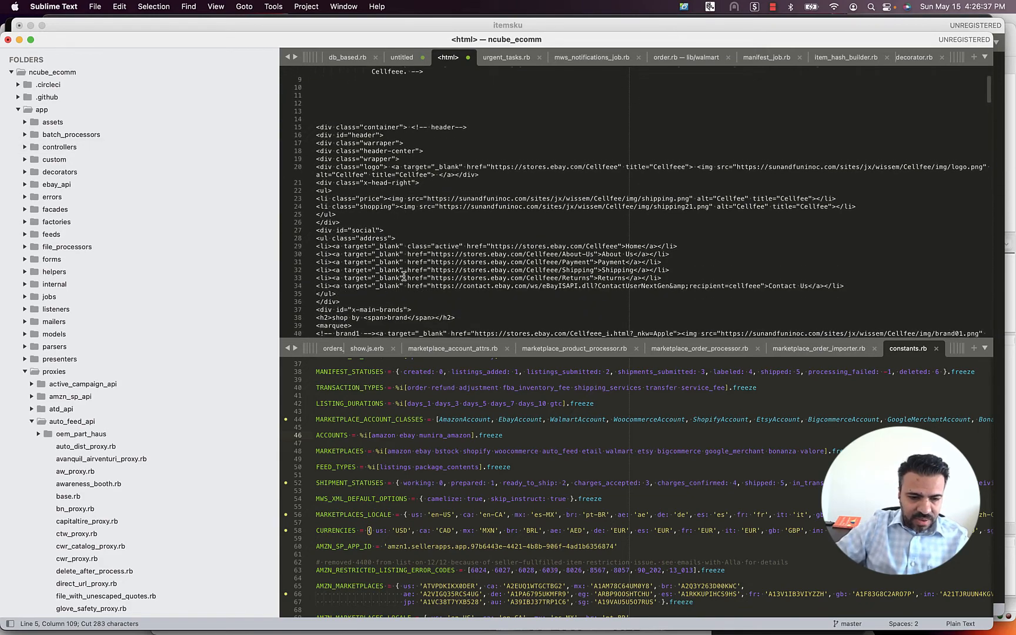
scroll(404, 276, "down", 15)
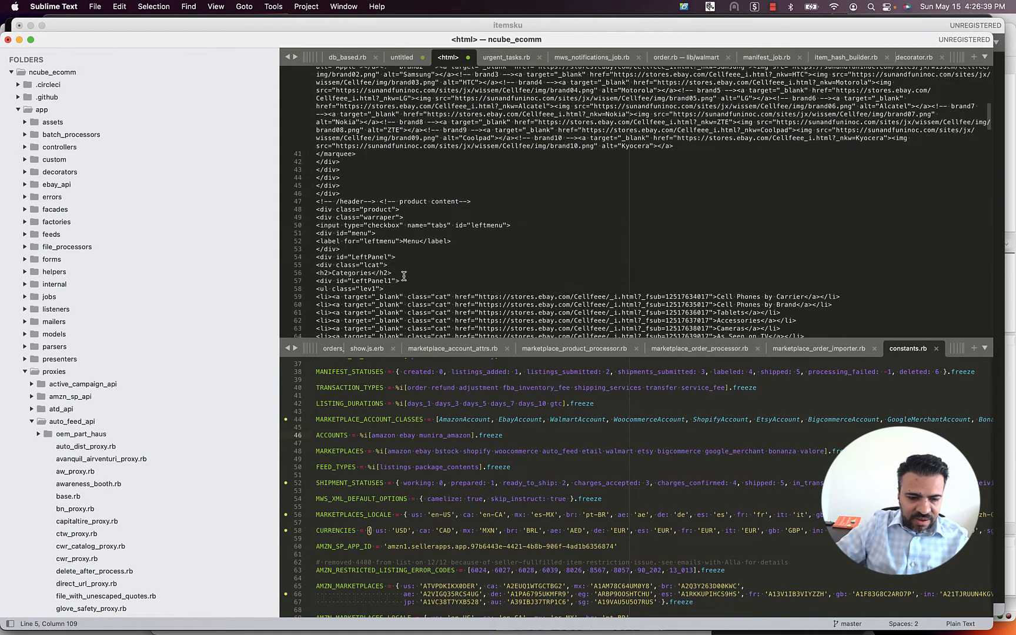
scroll(404, 276, "down", 20)
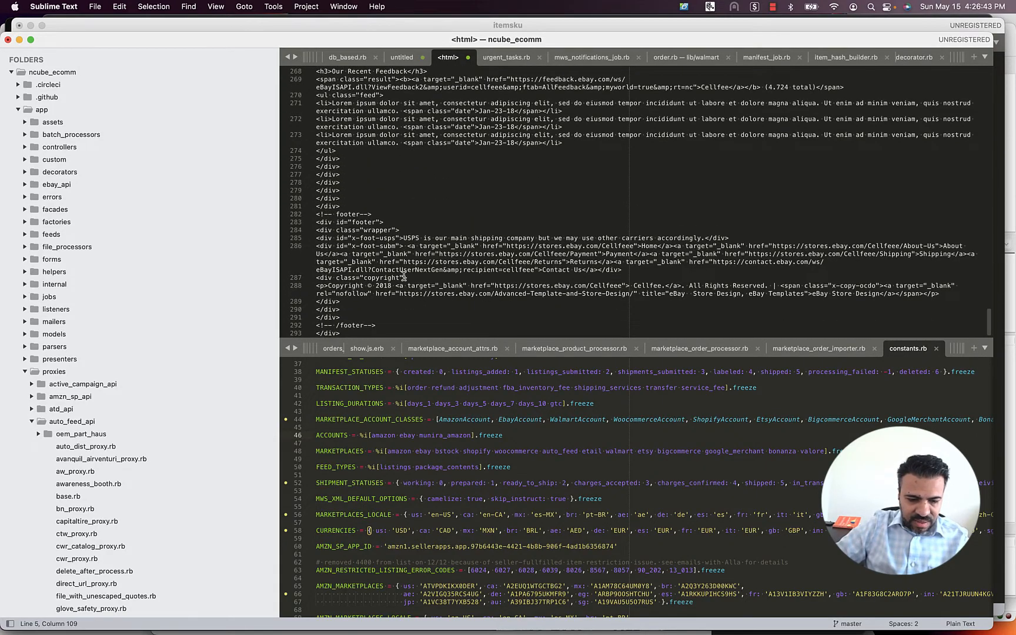
scroll(404, 276, "up", 20)
scroll(404, 277, "down", 20)
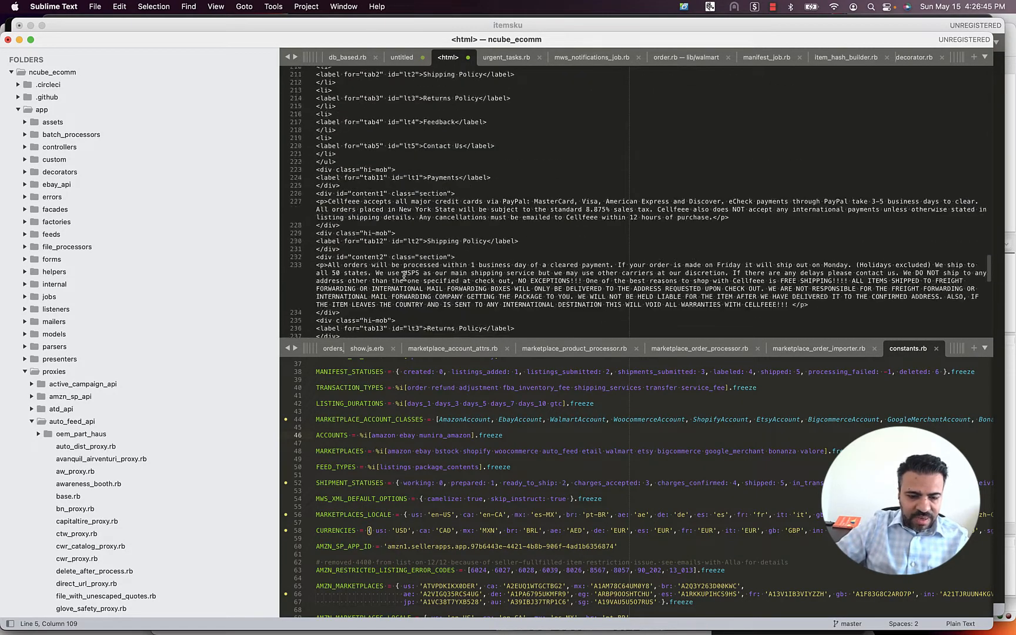
left_click(396, 333)
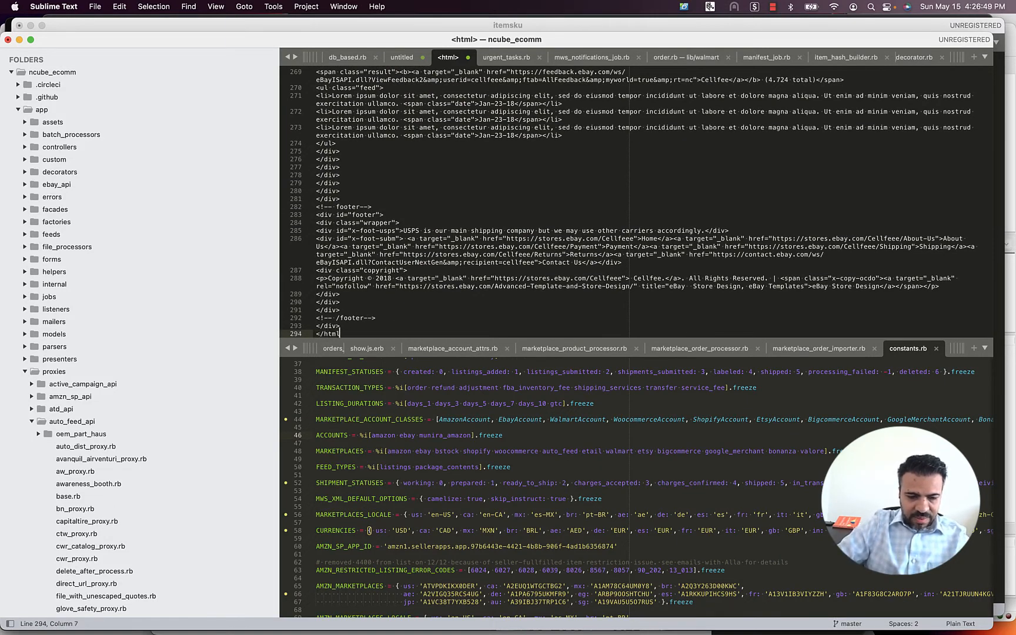
left_click_drag(345, 334, 185, 3)
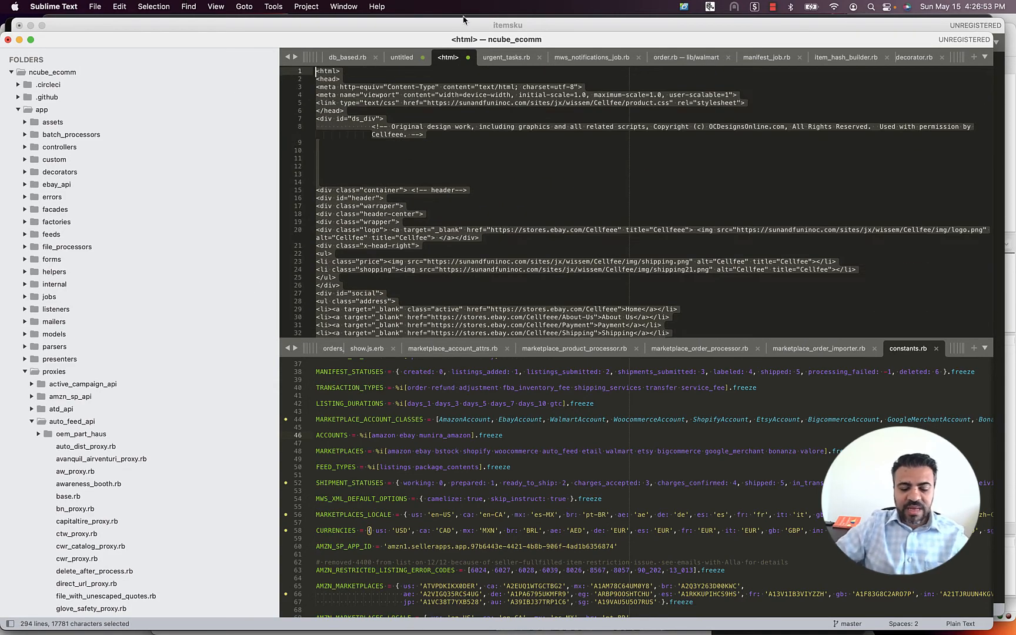
left_click(558, 196)
Switch to the SellerChamp layout page in Chrome and open the source code of the layout HTML
key("super+Tab")
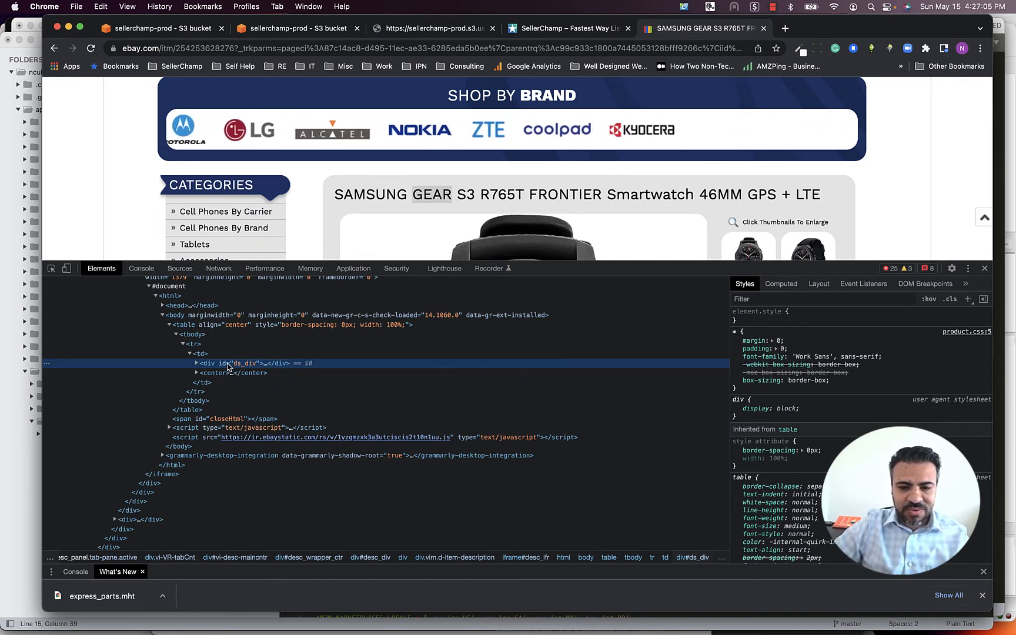
left_click(597, 31)
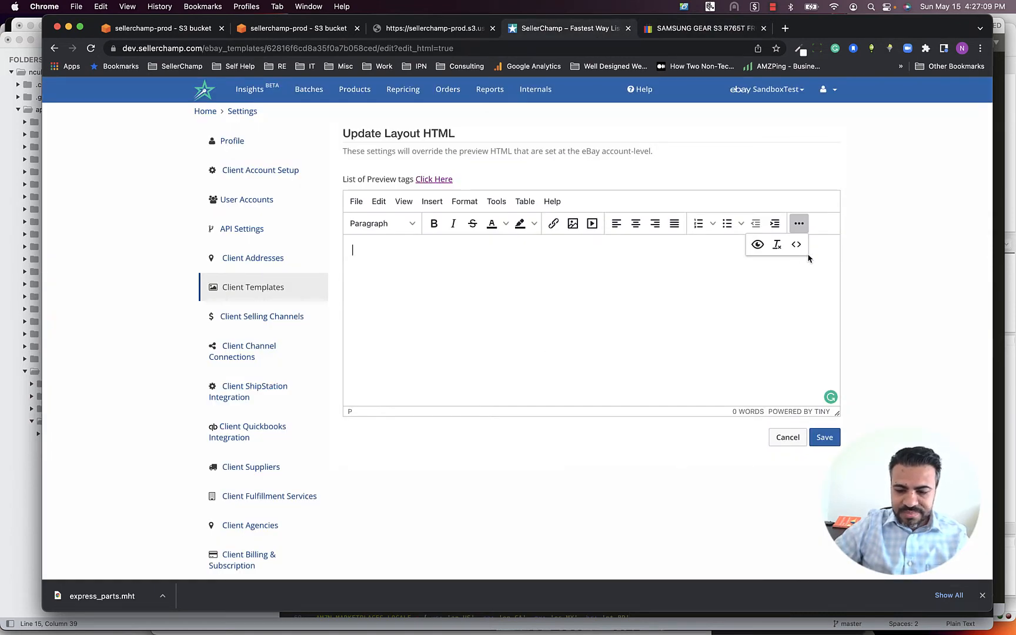
left_click(797, 245)
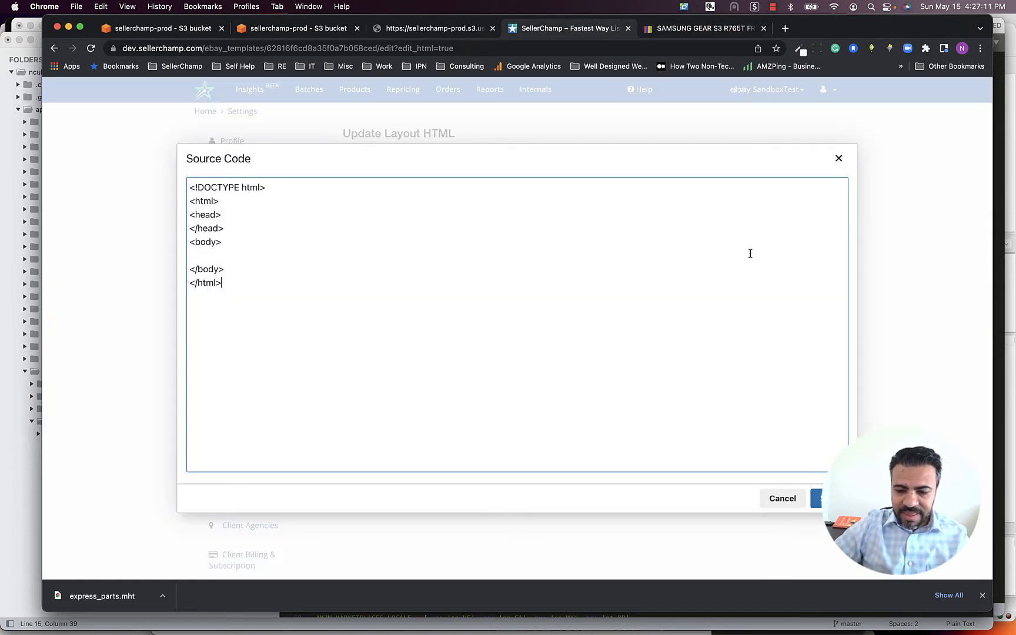
Try to replace the layout's source code with the template HTML from the untitled Sublime Text file
key("super+Tab")
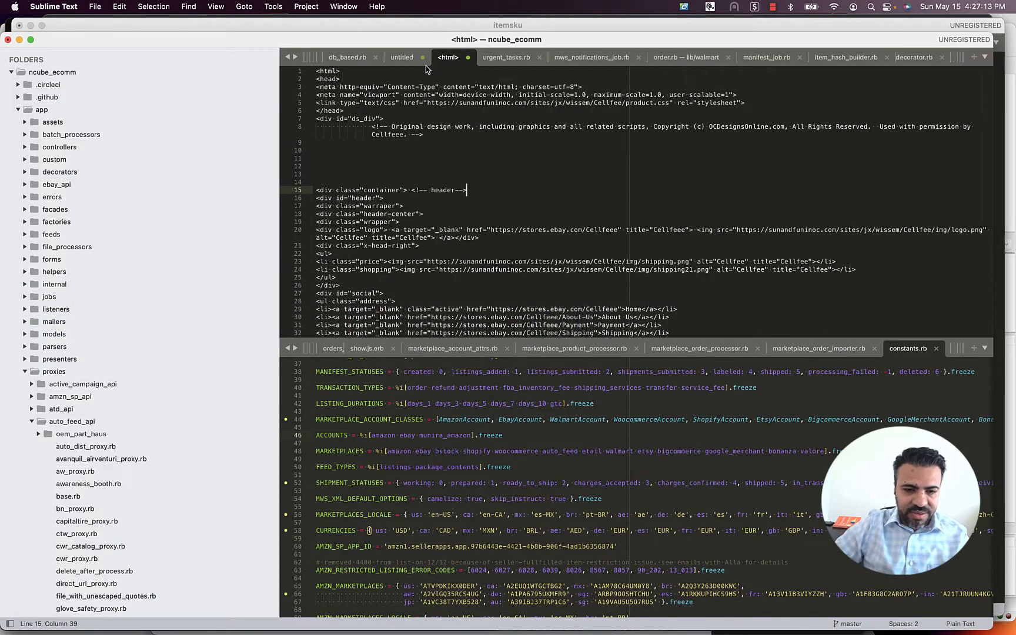
left_click(406, 57)
key("super+a")
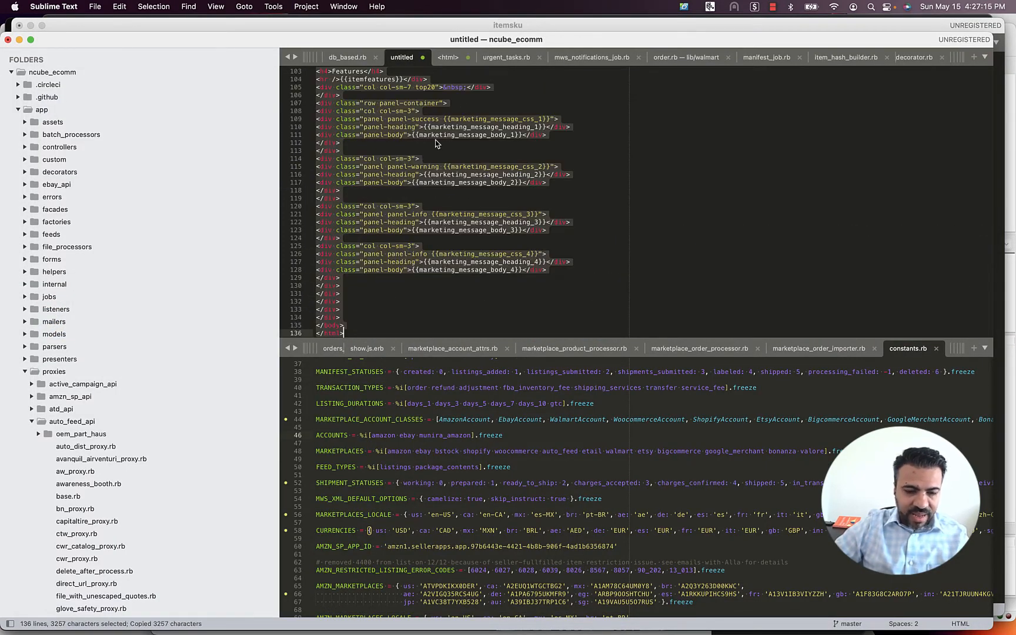
left_click(458, 137)
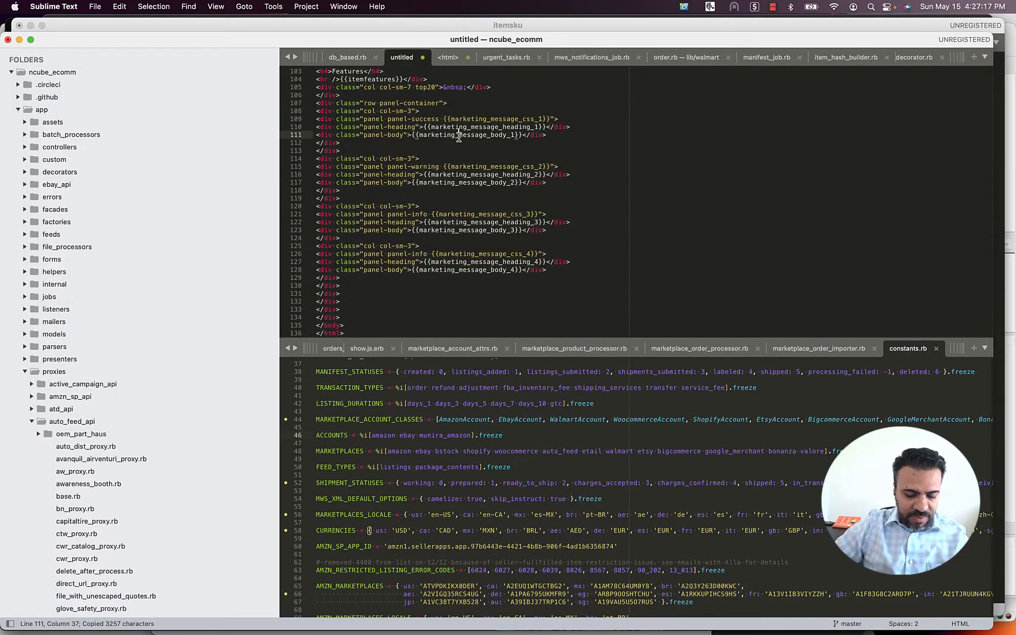
key("super+Tab")
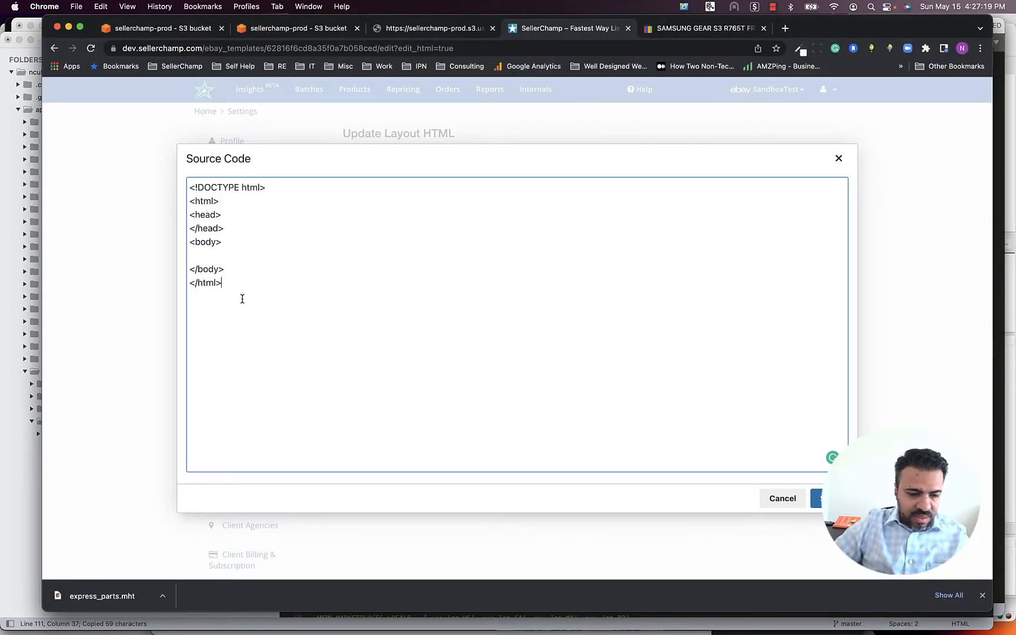
key("super+a")
key("BackSpace")
key("super+v")
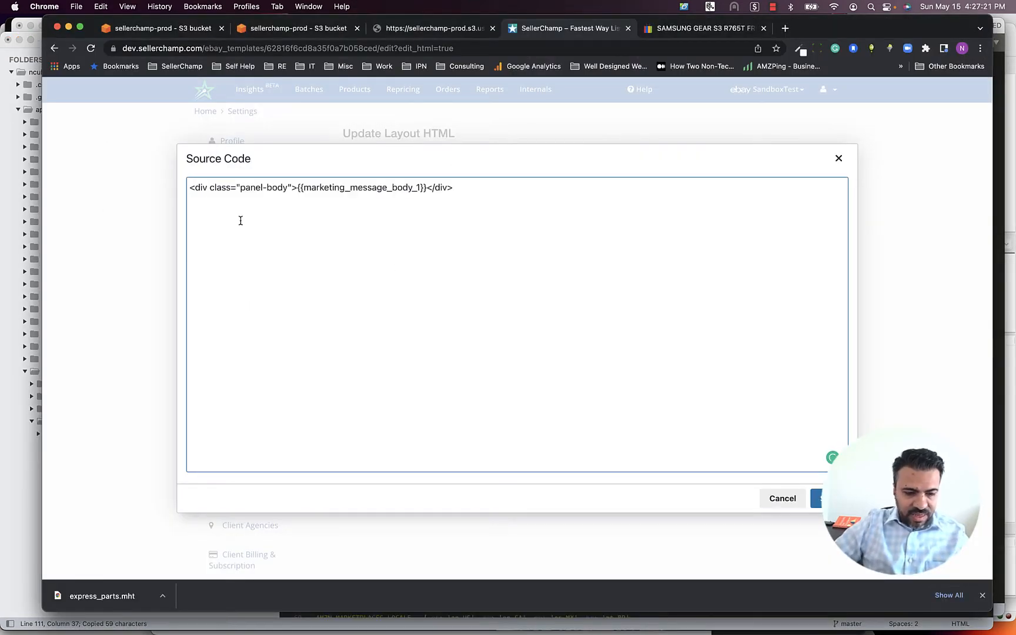
Replace the layout's source code with the entire HTML of the untitled Sublime Text file, and save both the source and the template
key("super+a")
key("BackSpace")
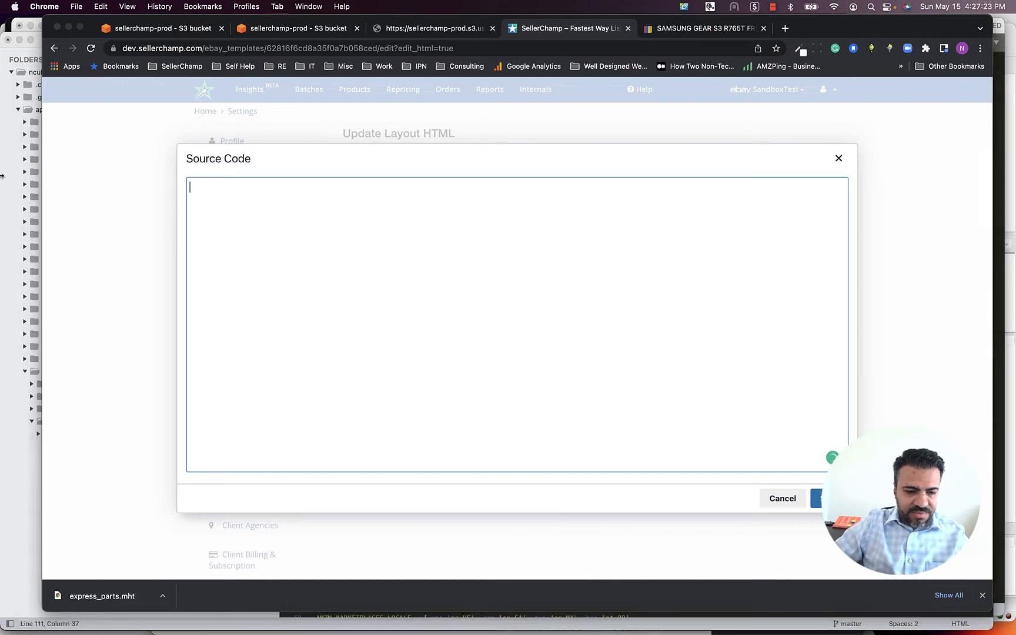
key("super+Tab")
left_click(379, 348)
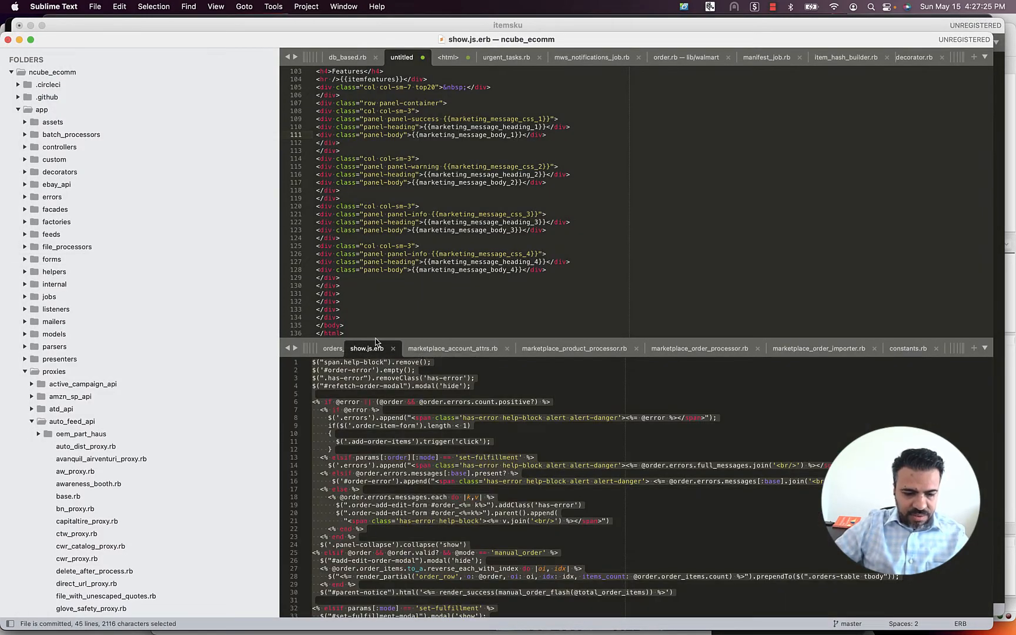
left_click(365, 332)
key("super+a")
key("super+c")
key("super+Tab")
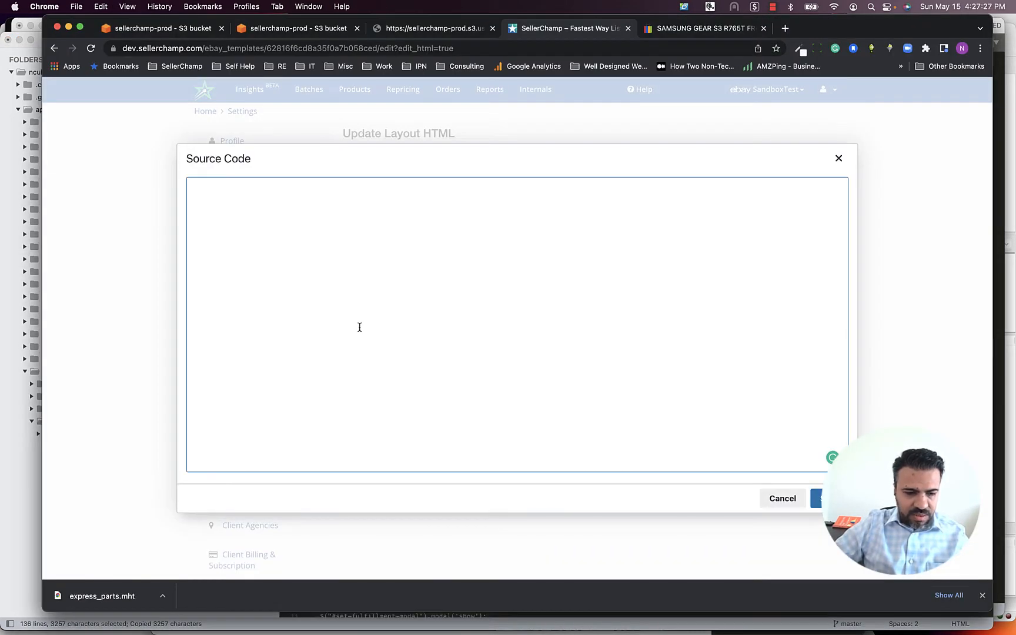
key("super+v")
left_click(818, 498)
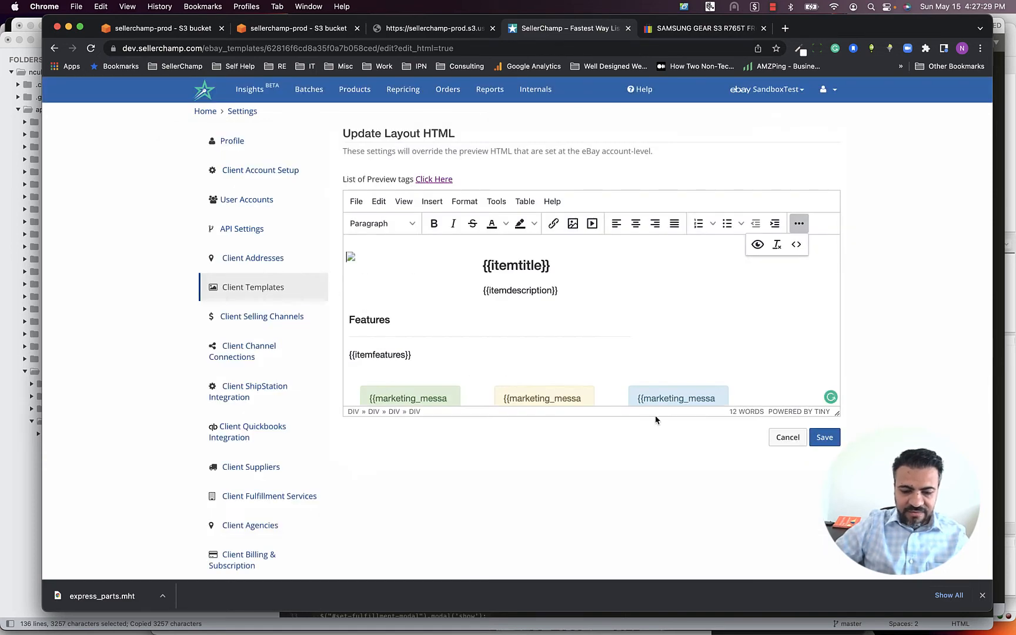
left_click(824, 438)
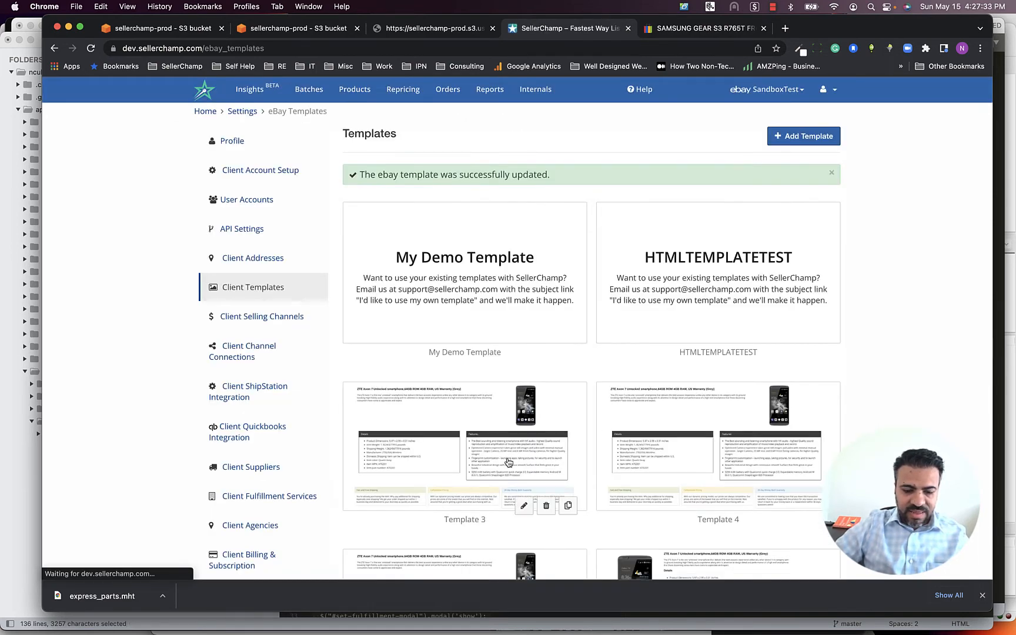
Look over the templates list, open the Batches page in a new browser tab, and switch to it
scroll(512, 441, "down", 15)
scroll(491, 418, "up", 15)
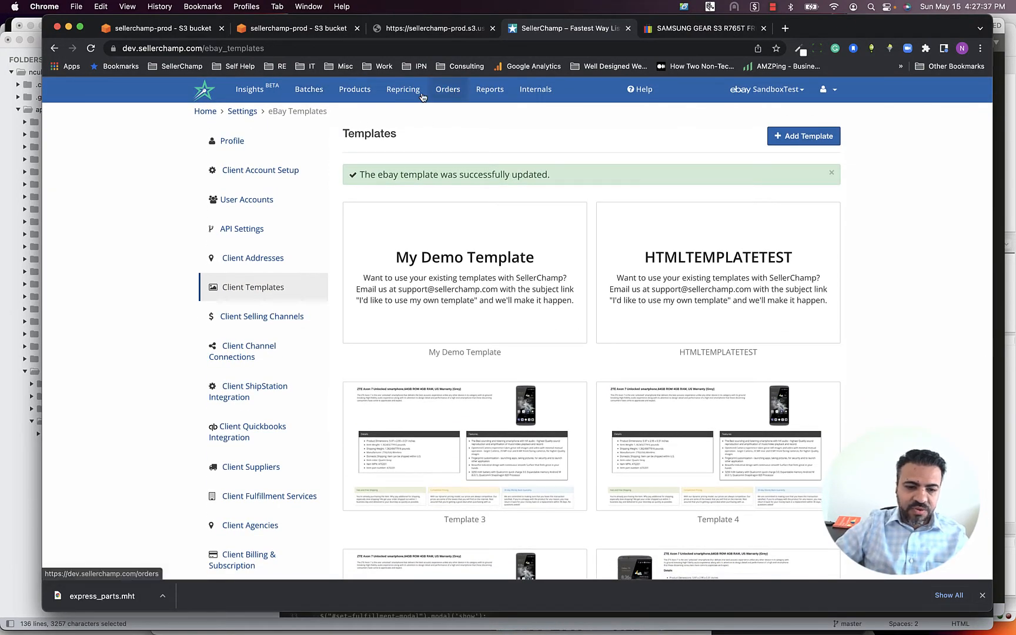
right_click(307, 90)
left_click(319, 100)
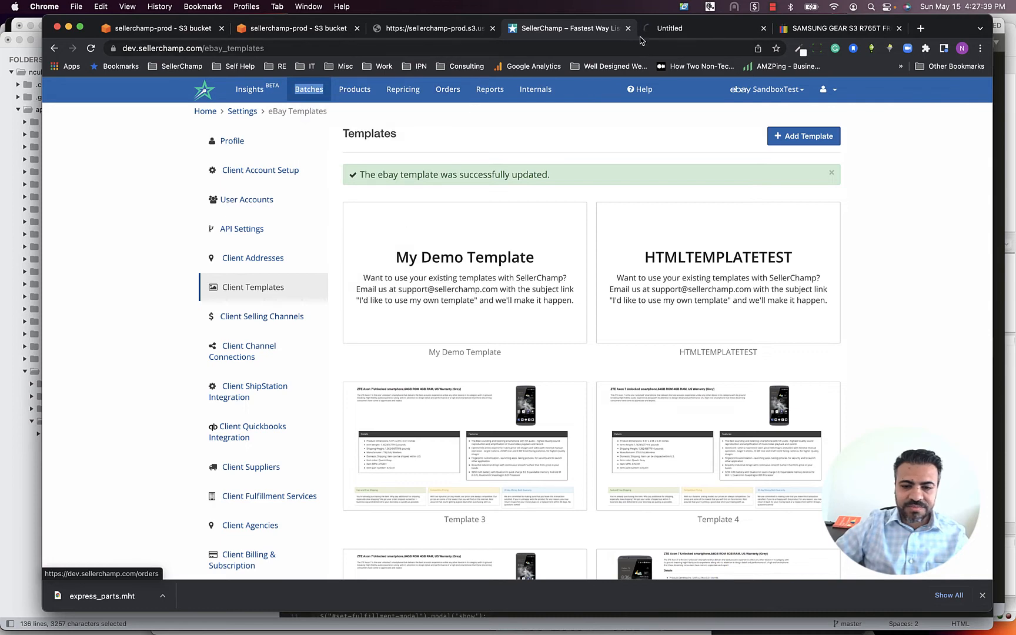
left_click(656, 29)
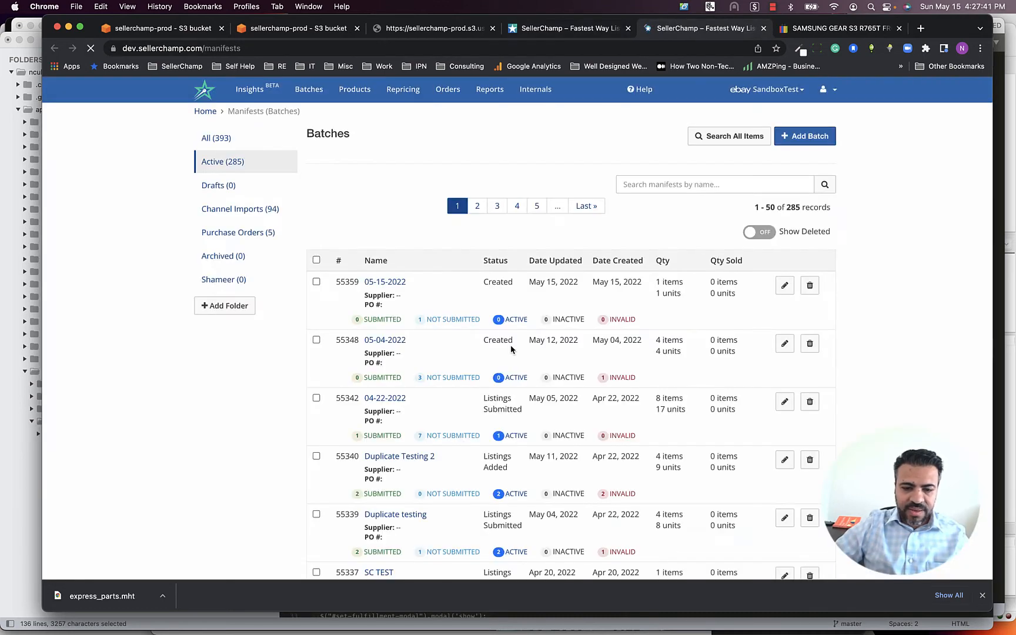
Create a new batch that uses My Demo Template, leaving the other batch settings at their defaults
left_click(791, 139)
left_click(391, 207)
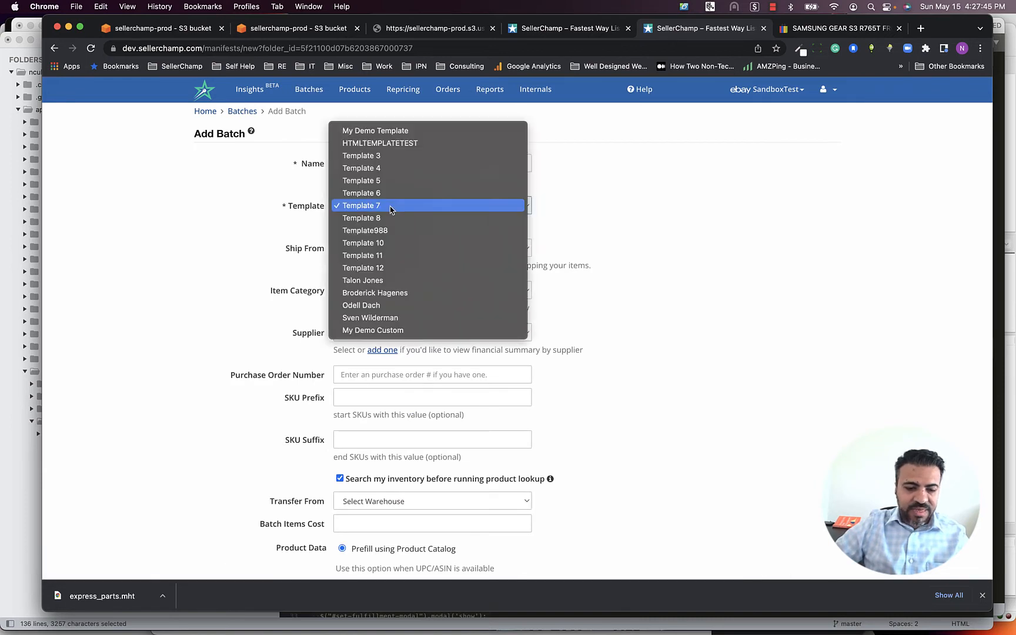
left_click(383, 131)
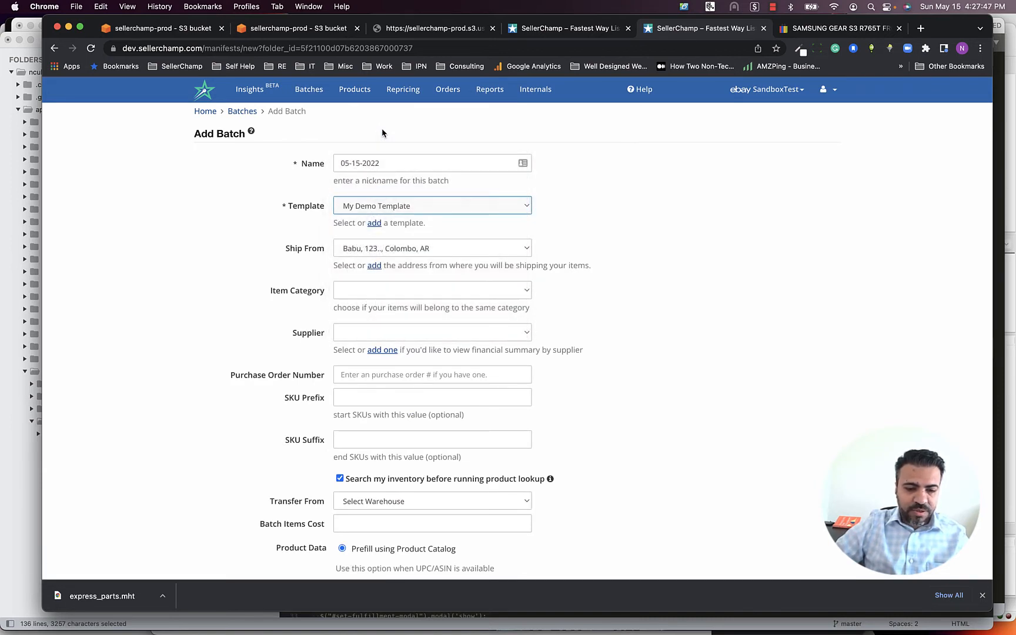
scroll(419, 201, "down", 4)
scroll(353, 189, "up", 3)
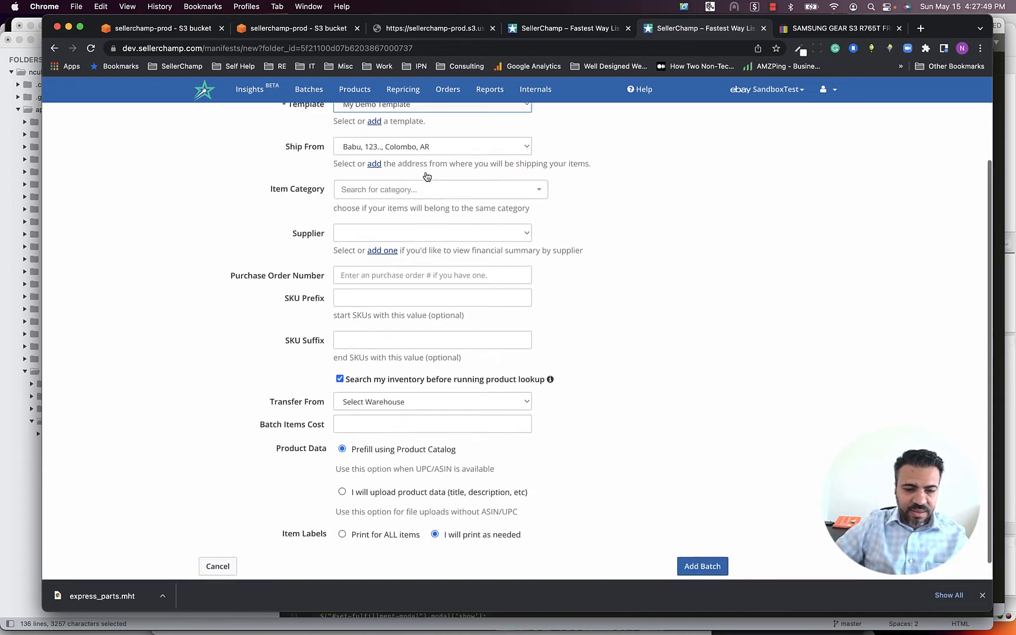
scroll(640, 349, "down", 3)
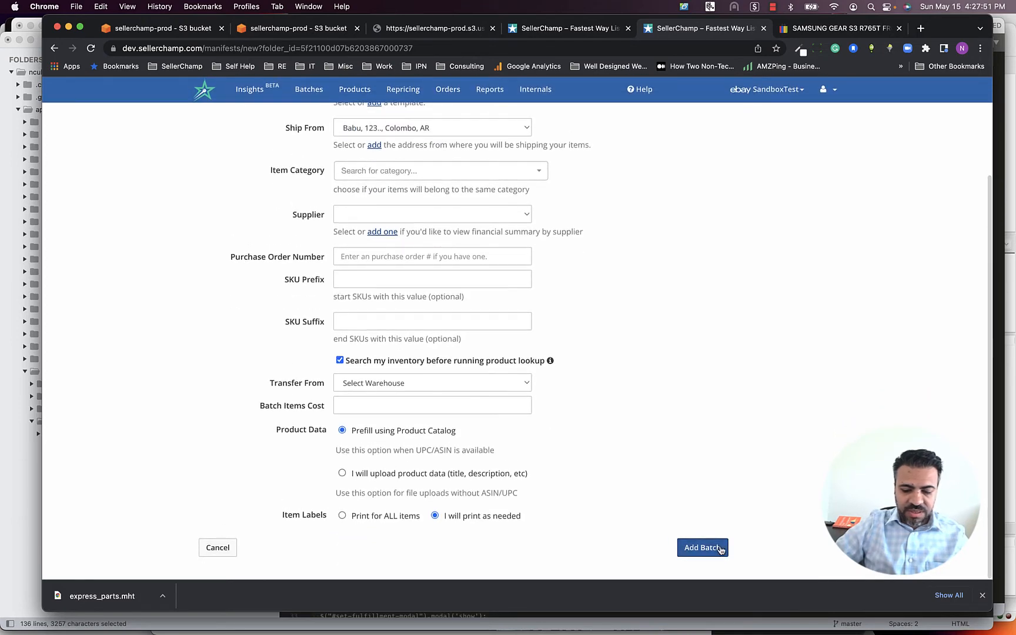
left_click(717, 547)
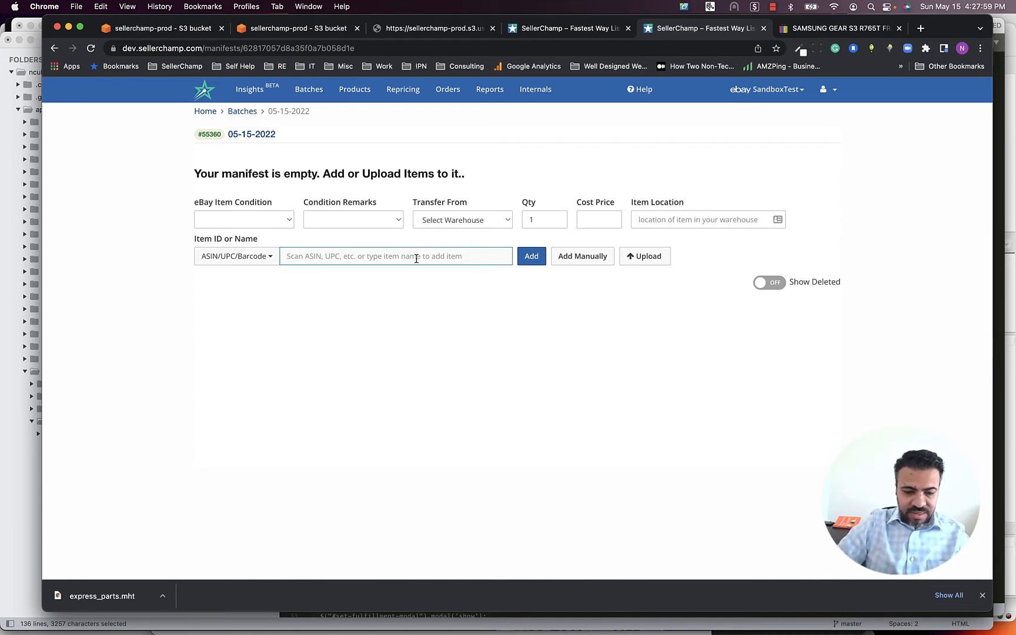
Search the product catalog for headphones and add the Bang & Olufsen Beoplay HX in Dark Maroon to the batch
type("ha")
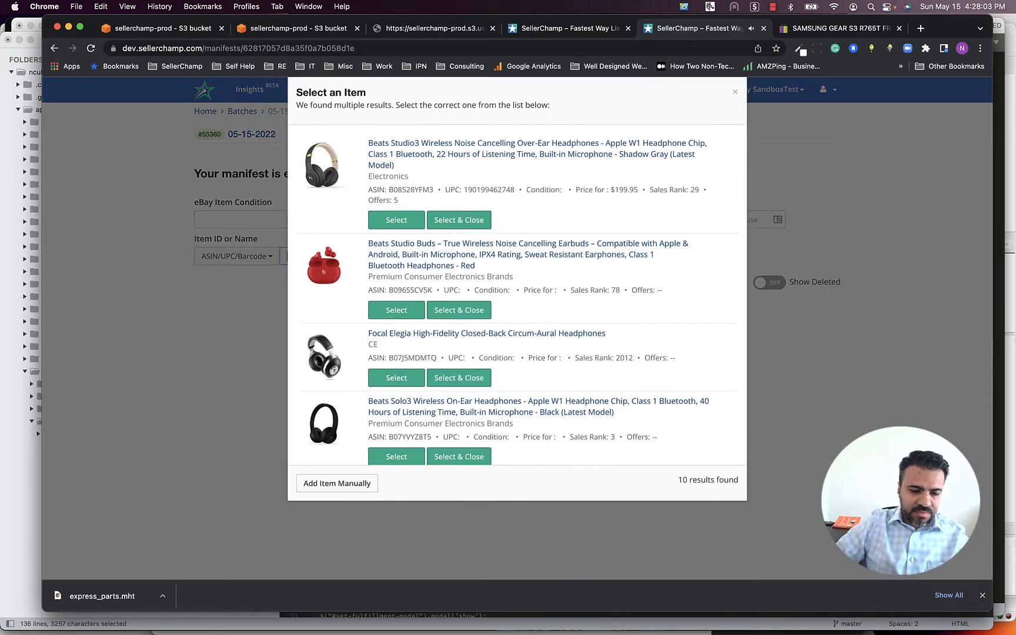
scroll(423, 363, "down", 5)
left_click(459, 381)
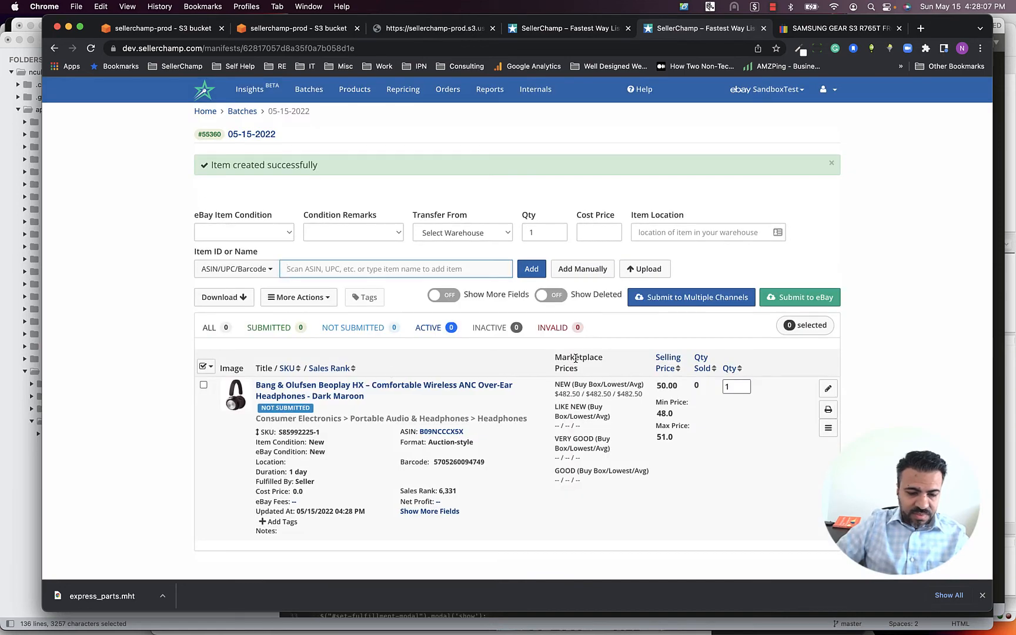
Preview the headphones listing, examine its title, description, features and marketing message layout, and return to the batch
left_click(316, 387)
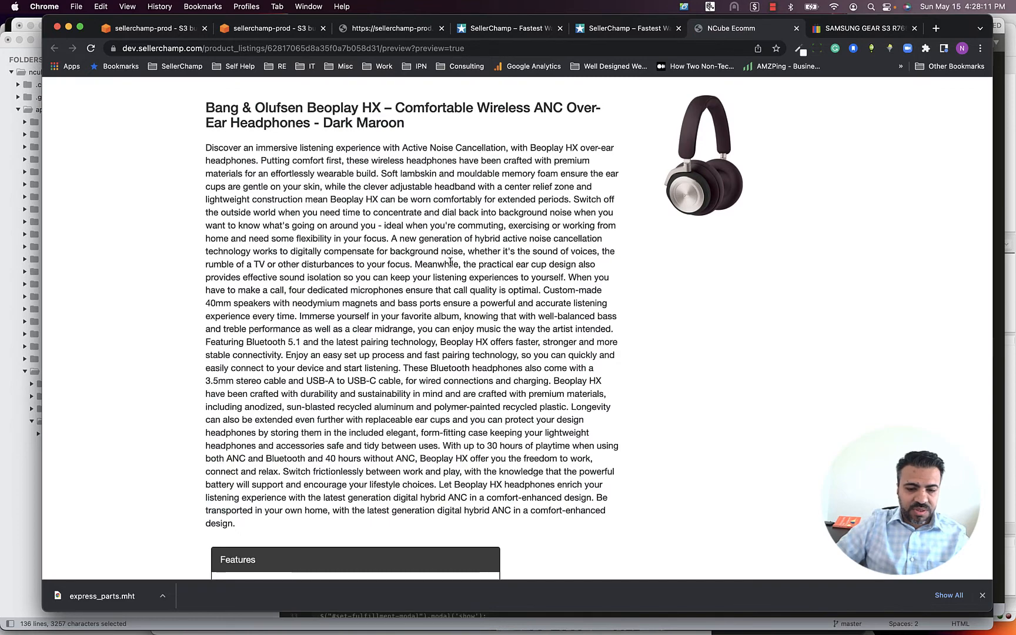
scroll(450, 263, "down", 6)
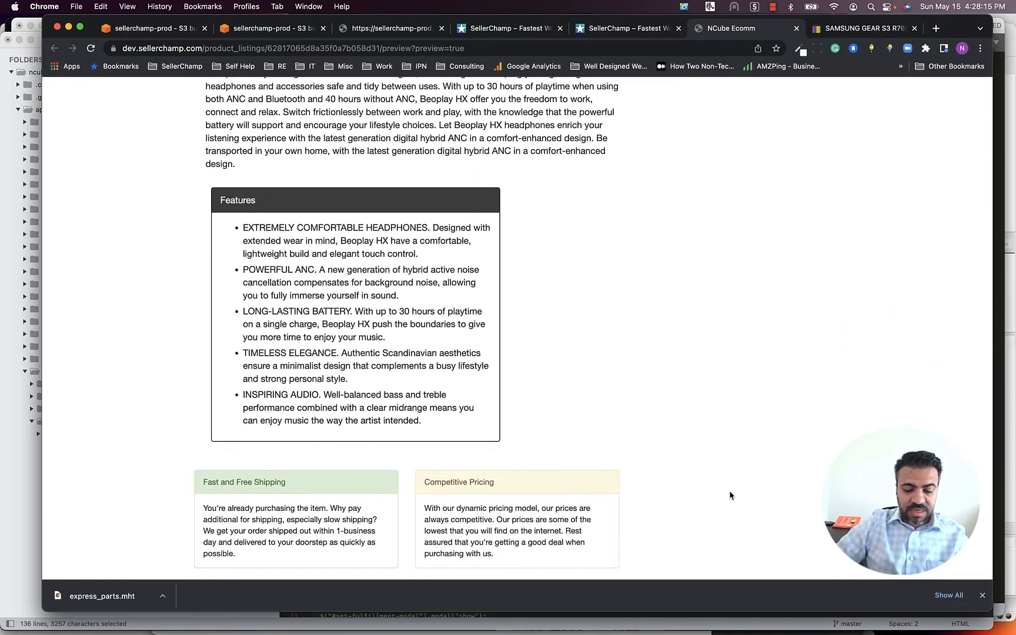
scroll(638, 470, "up", 6)
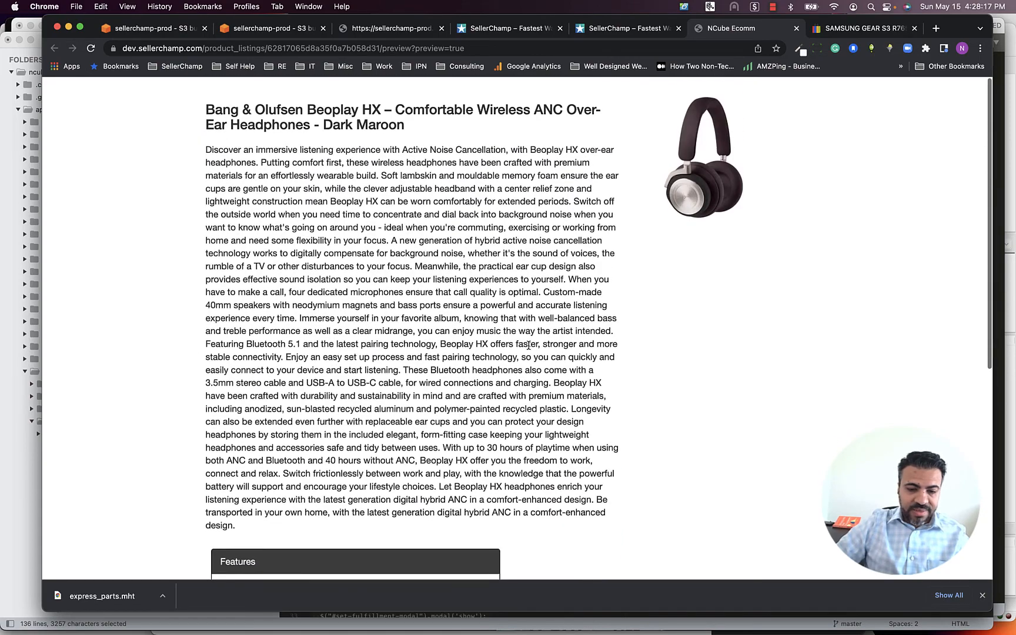
scroll(412, 248, "down", 7)
scroll(412, 249, "up", 6)
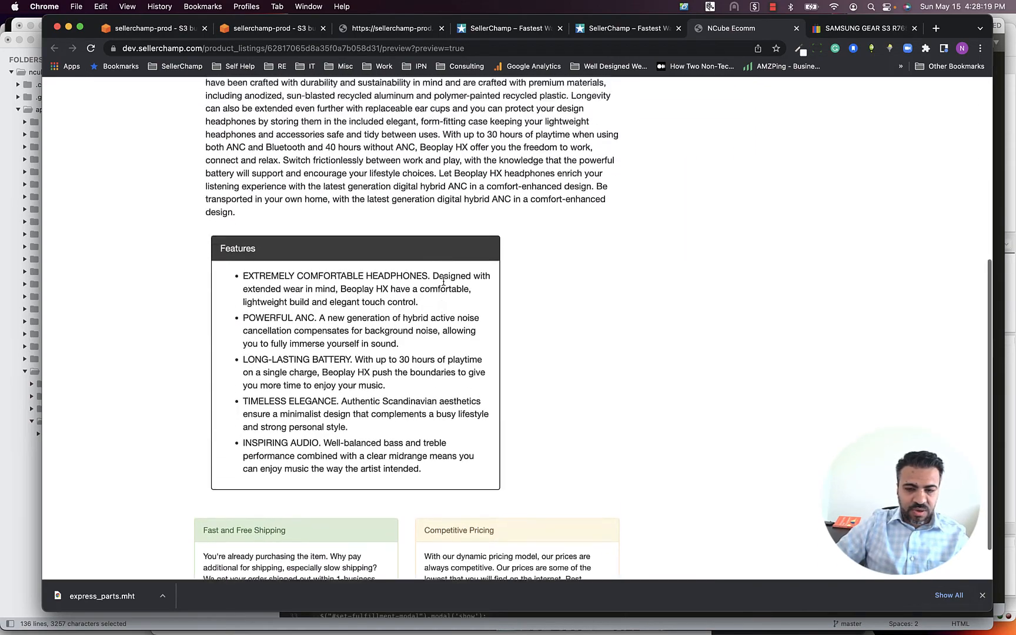
scroll(467, 235, "up", 3)
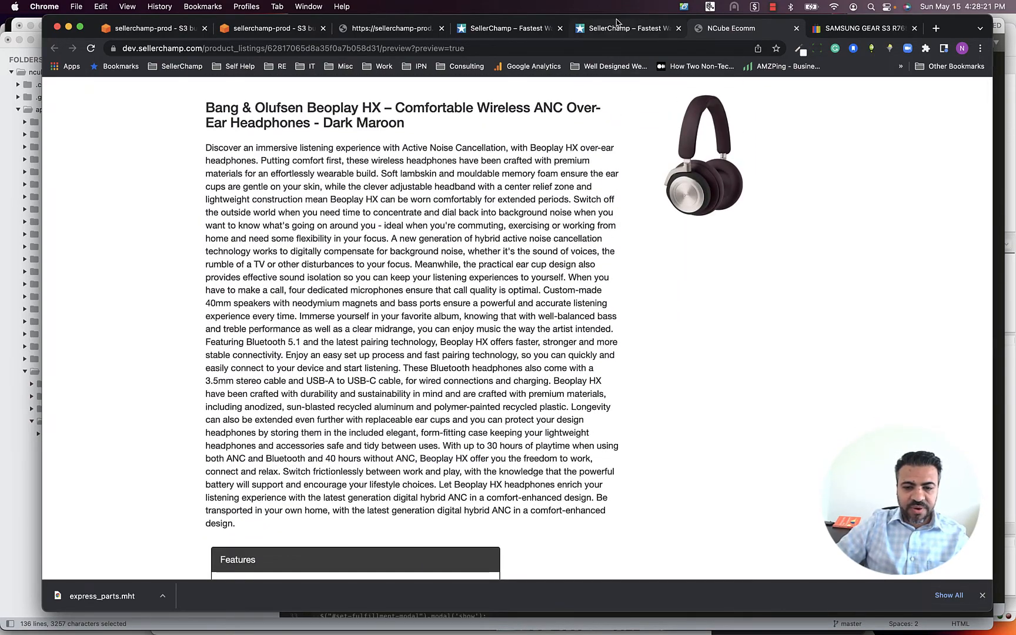
key("ctrl+shift+Tab")
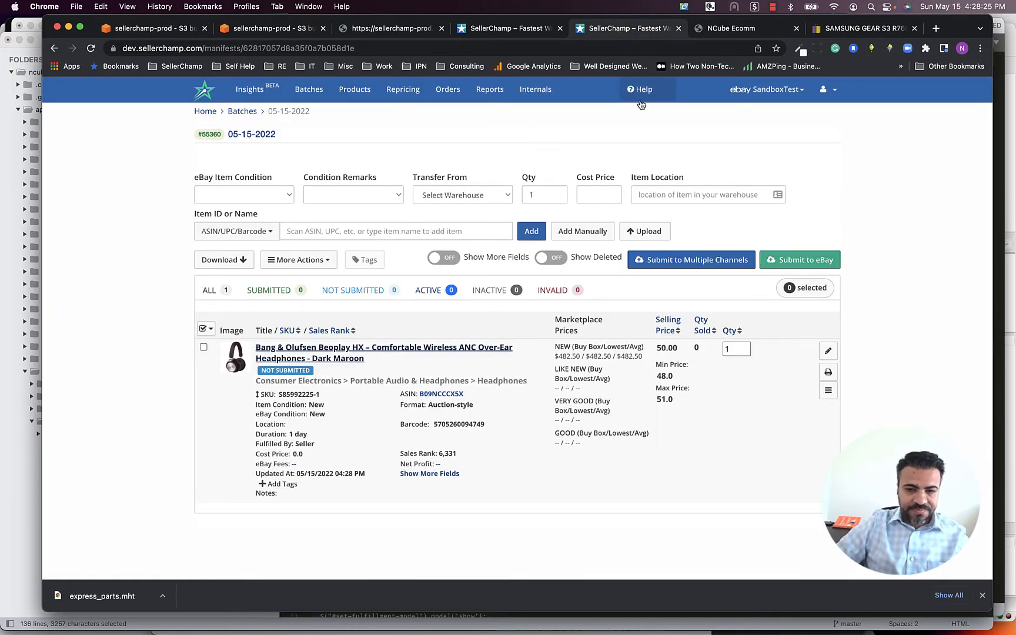
Open the account settings in the templates browser tab, go to Client Templates, and look over the available listing templates
left_click(491, 31)
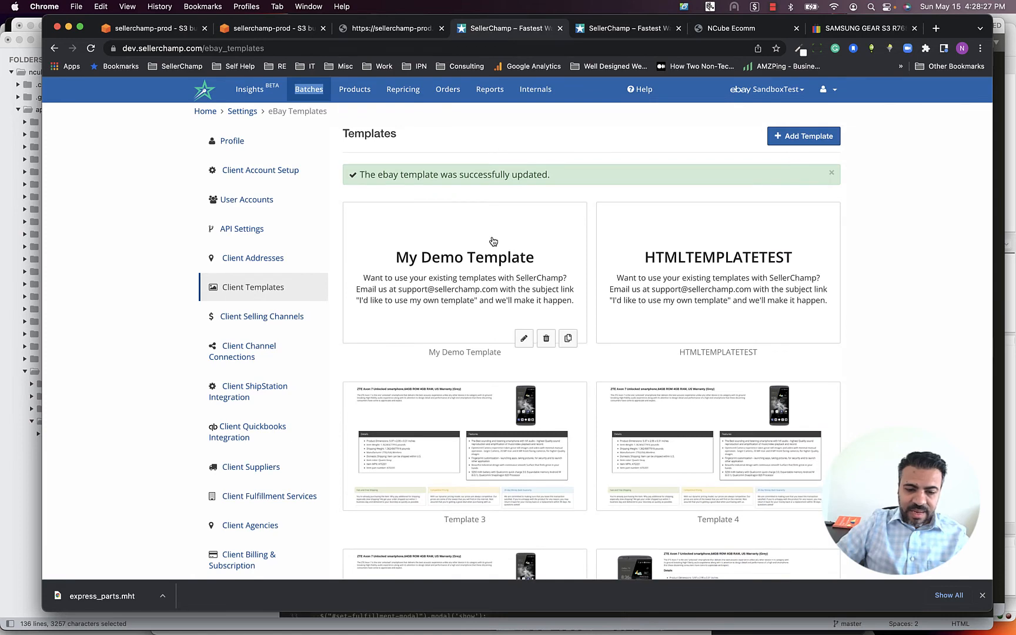
left_click(827, 89)
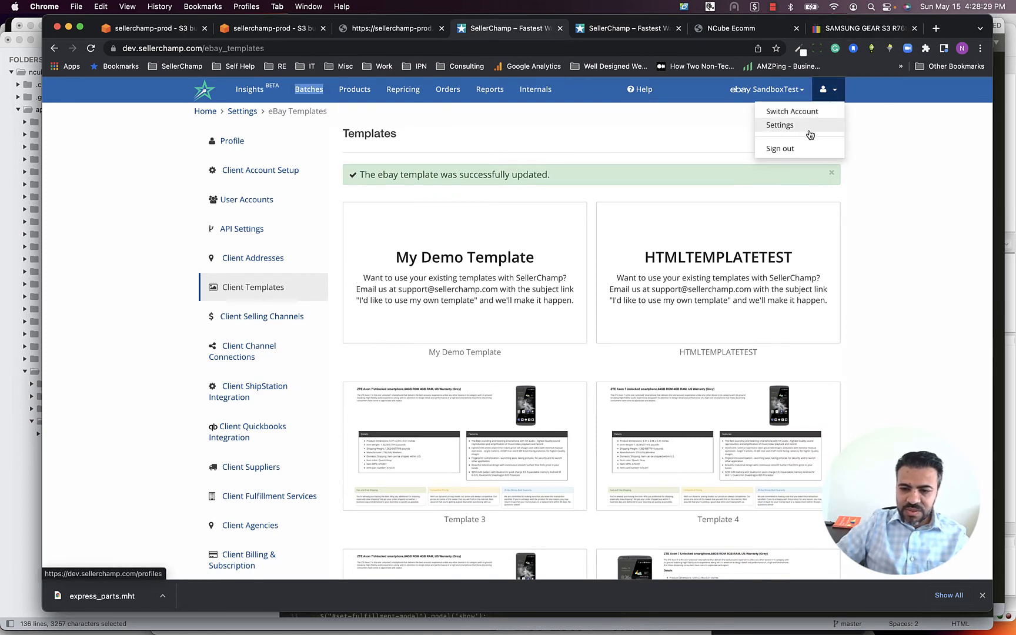
left_click(809, 127)
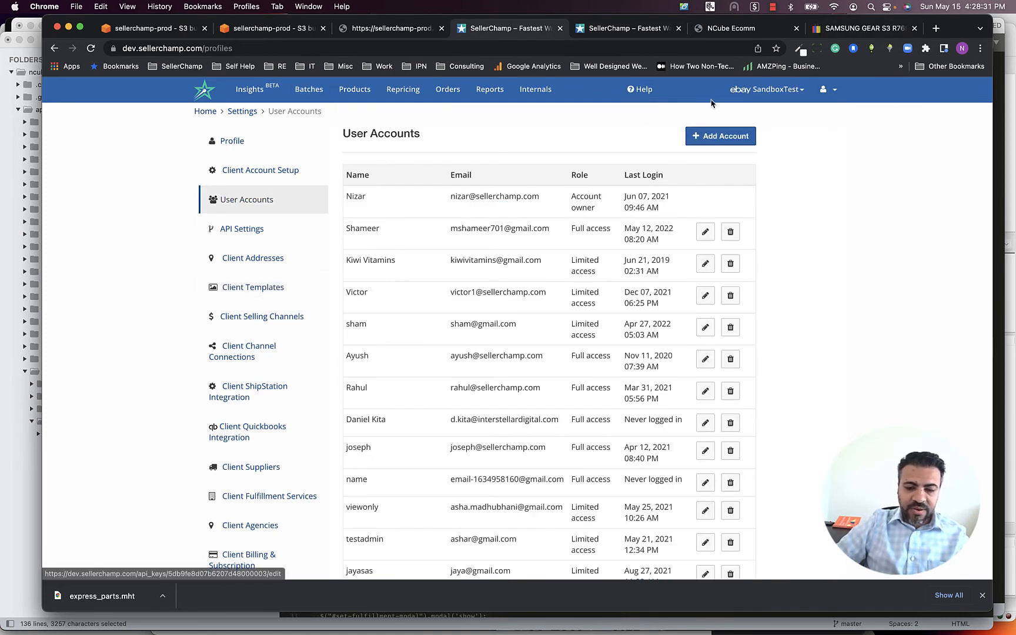
left_click(624, 28)
left_click(481, 35)
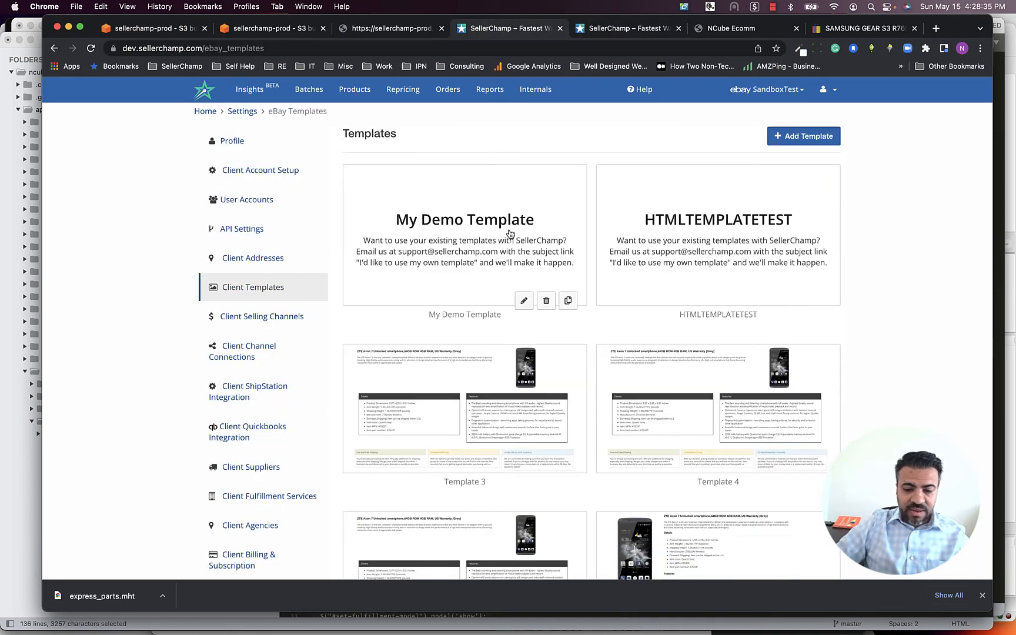
scroll(524, 412, "down", 2)
scroll(543, 345, "up", 3)
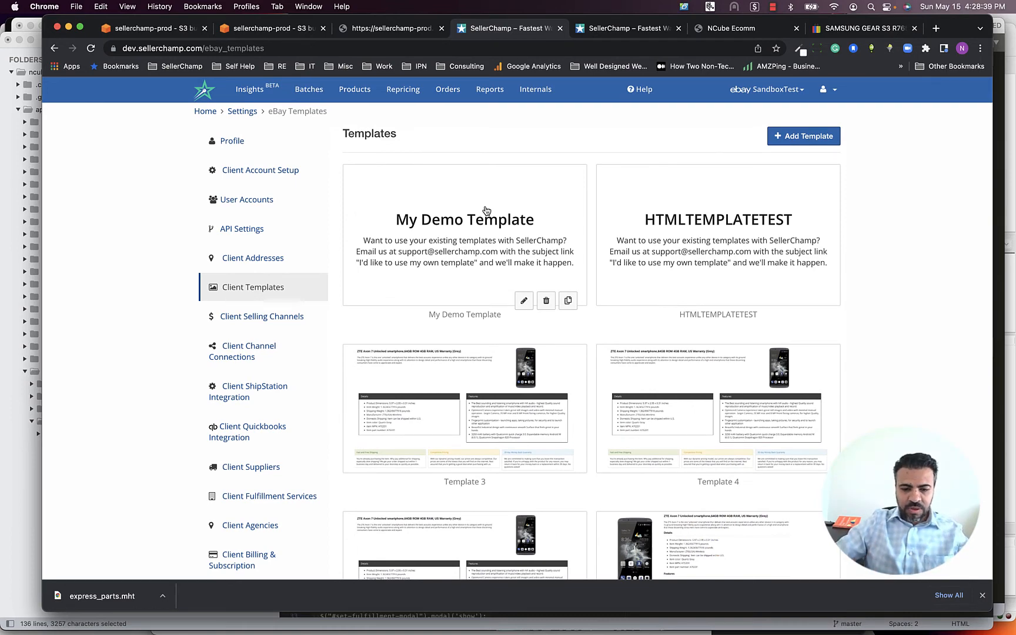
In the batch's browser tab, go to the eBay selling channel settings and open the SandboxTest account for editing
left_click(629, 29)
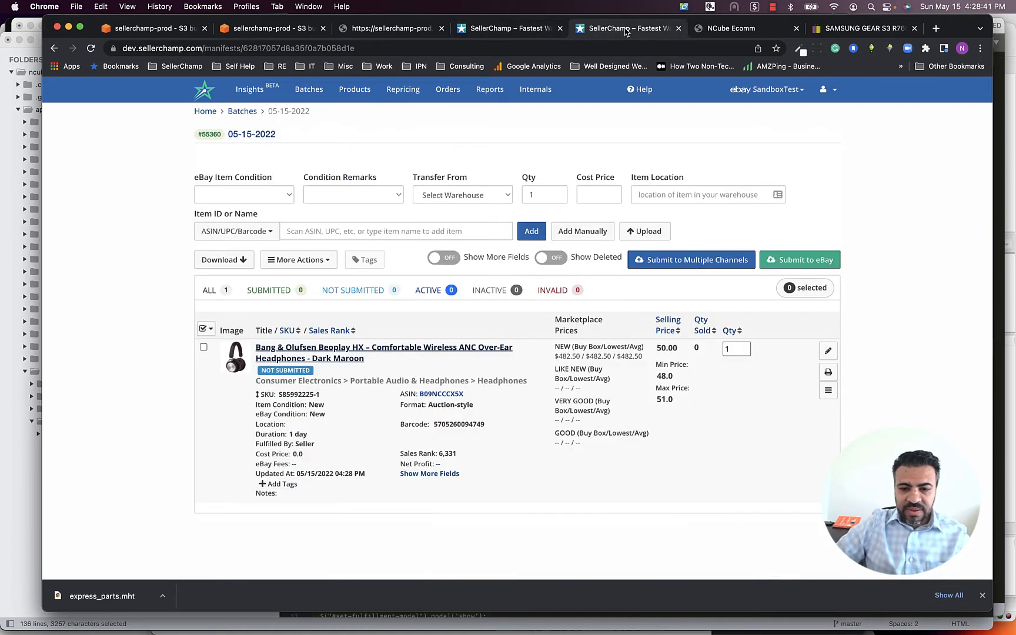
left_click(829, 90)
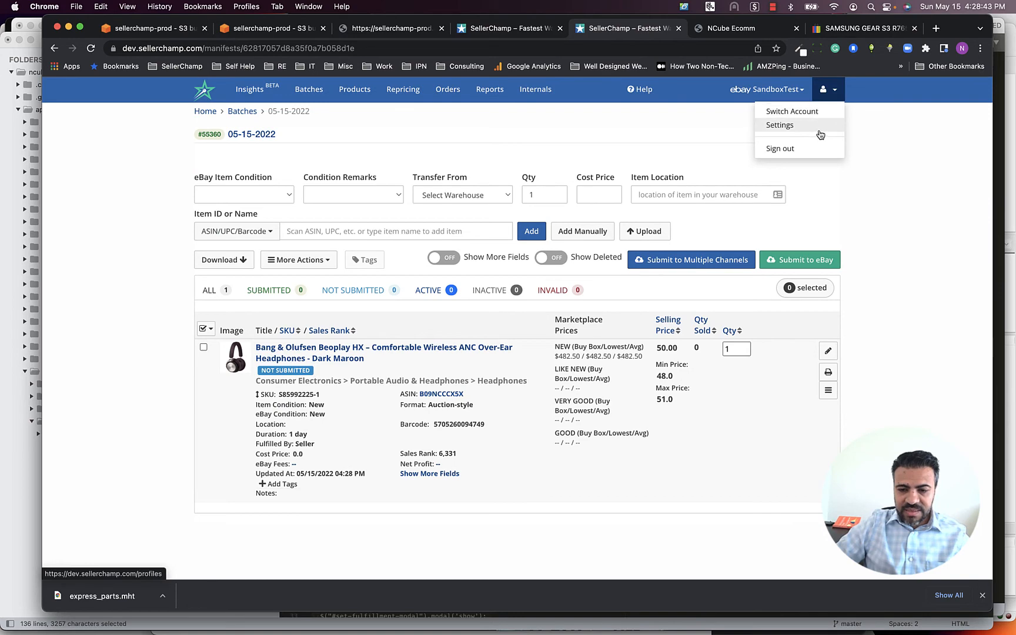
left_click(820, 128)
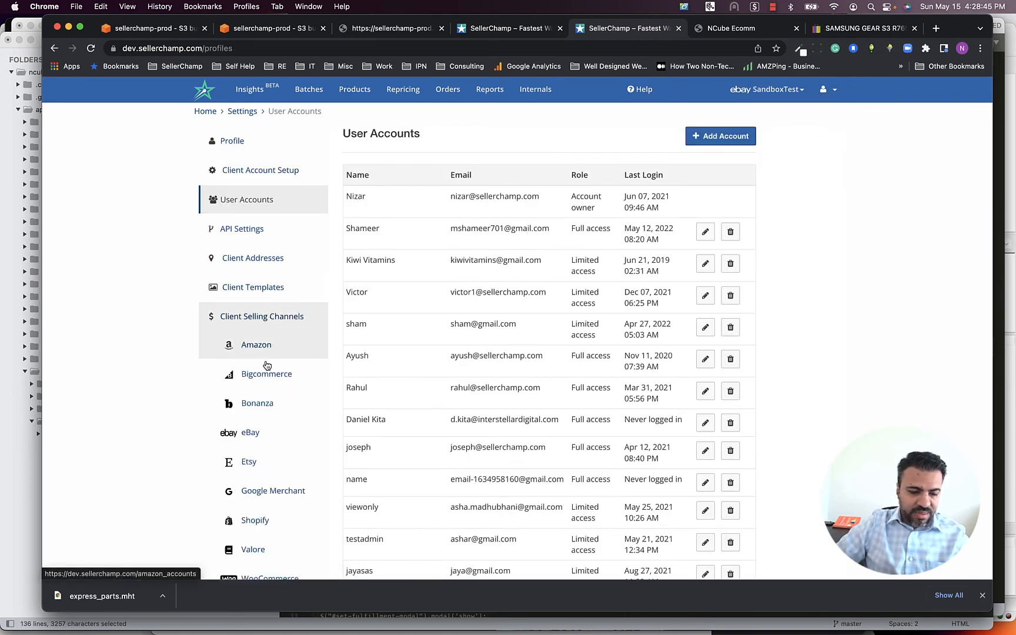
left_click(257, 403)
left_click(257, 432)
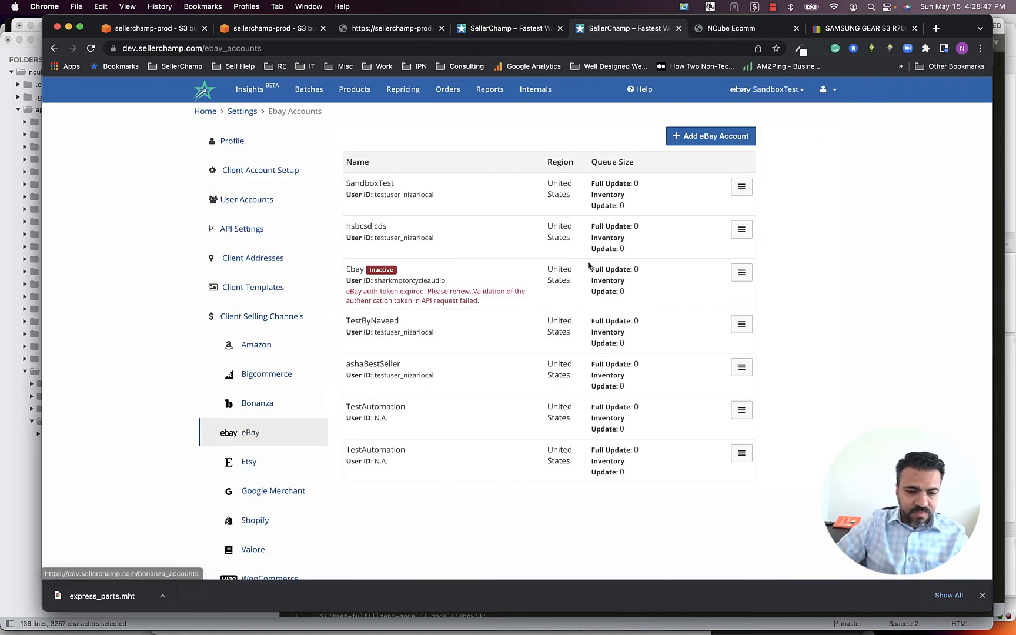
left_click(740, 187)
left_click(726, 206)
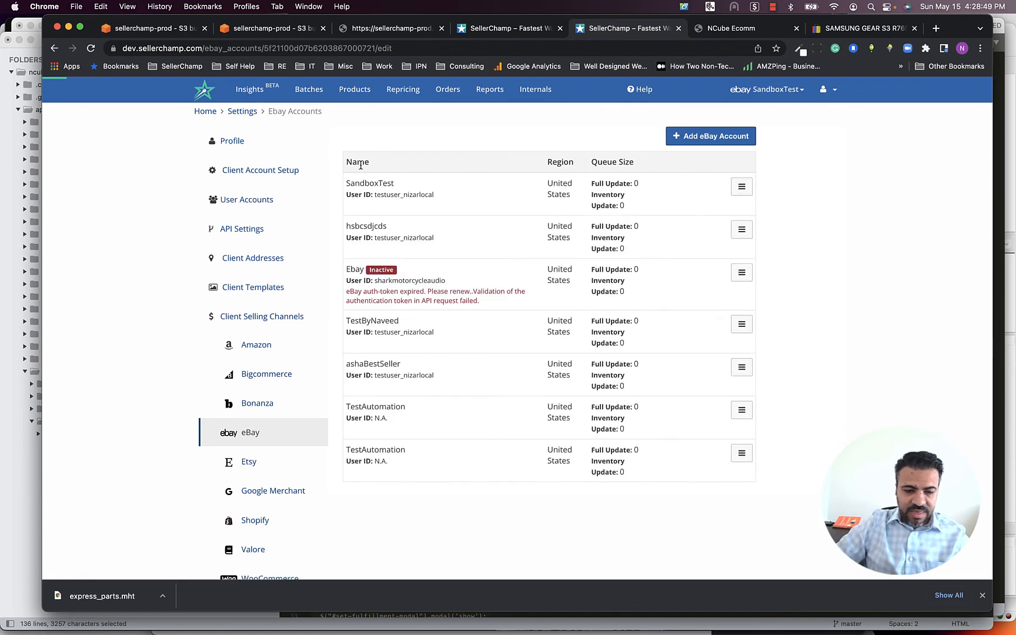
Set the eBay account's default template to My Demo Template and switch back to the templates list
scroll(503, 345, "down", 1)
scroll(503, 344, "down", 10)
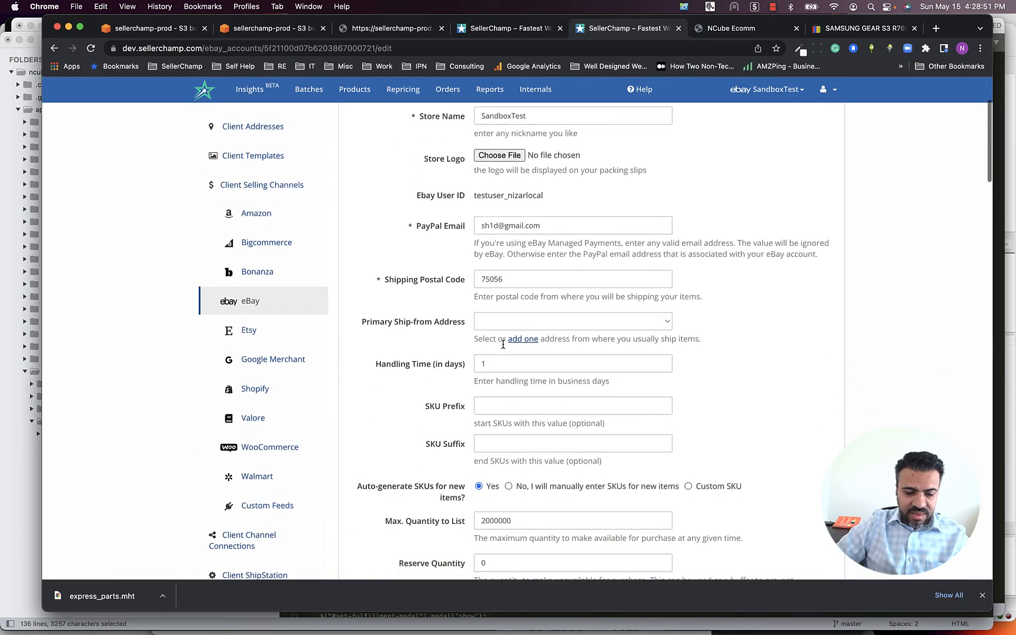
scroll(503, 348, "down", 20)
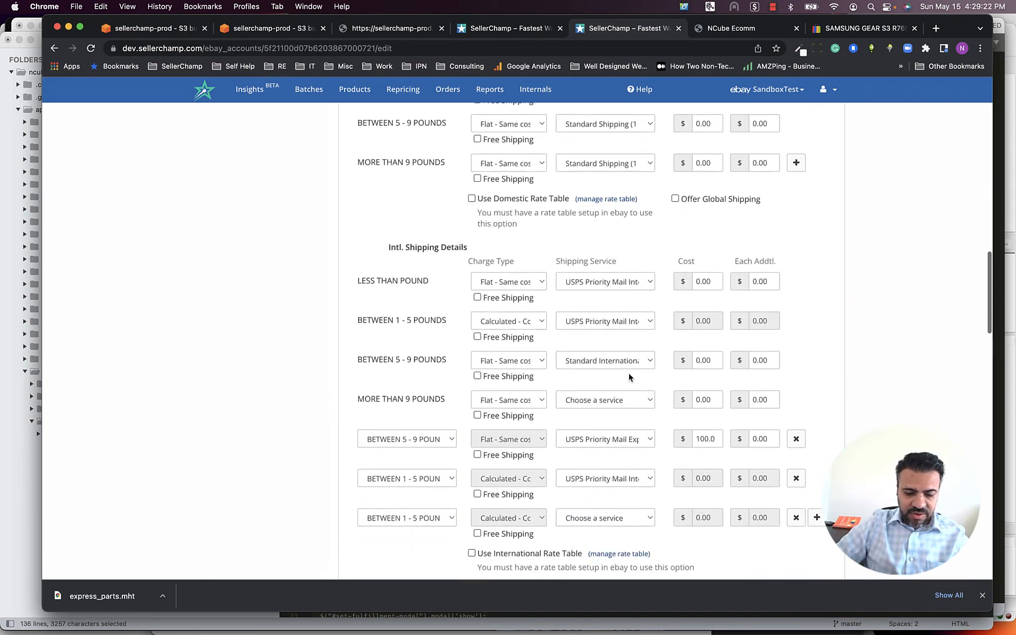
scroll(630, 377, "down", 3)
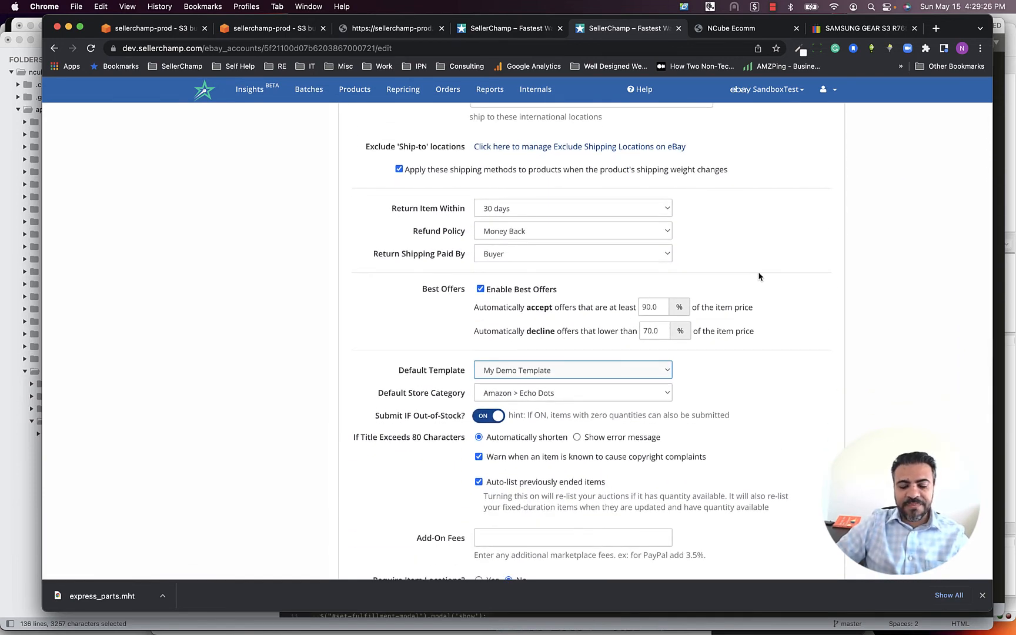
scroll(759, 276, "up", 20)
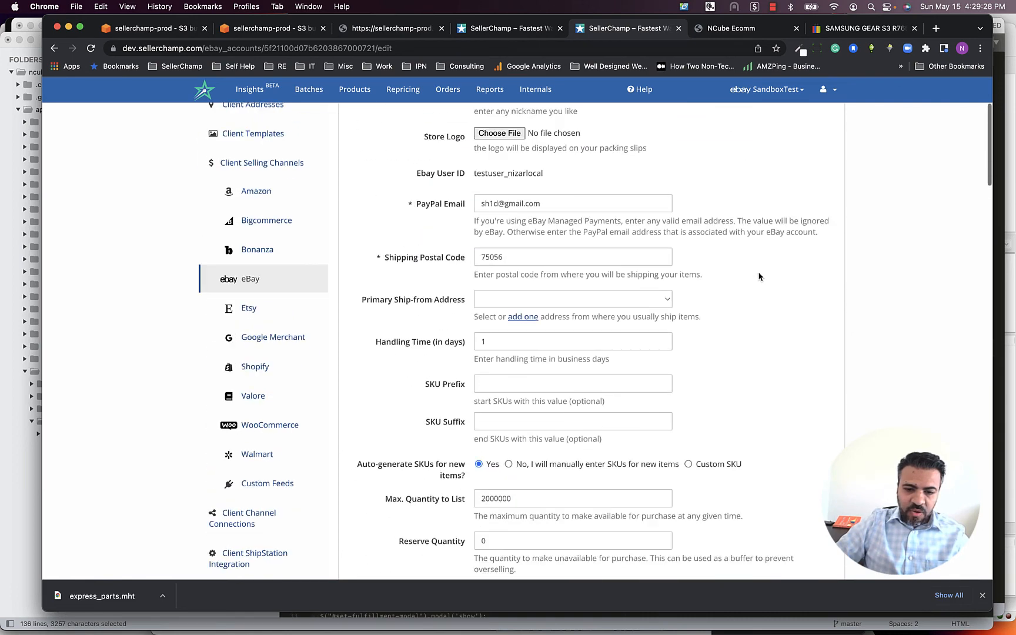
left_click(510, 29)
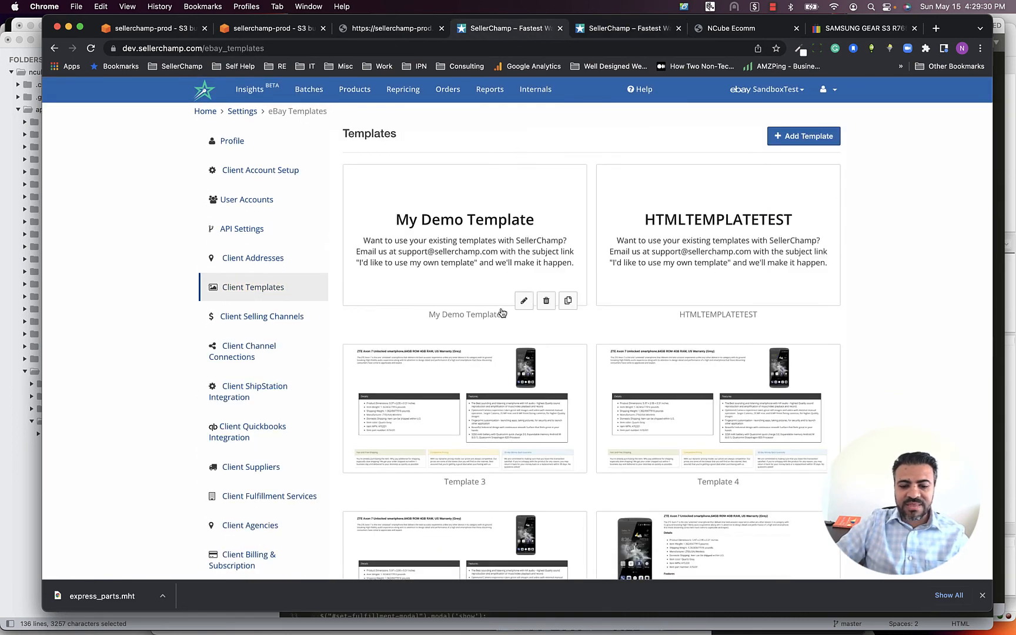